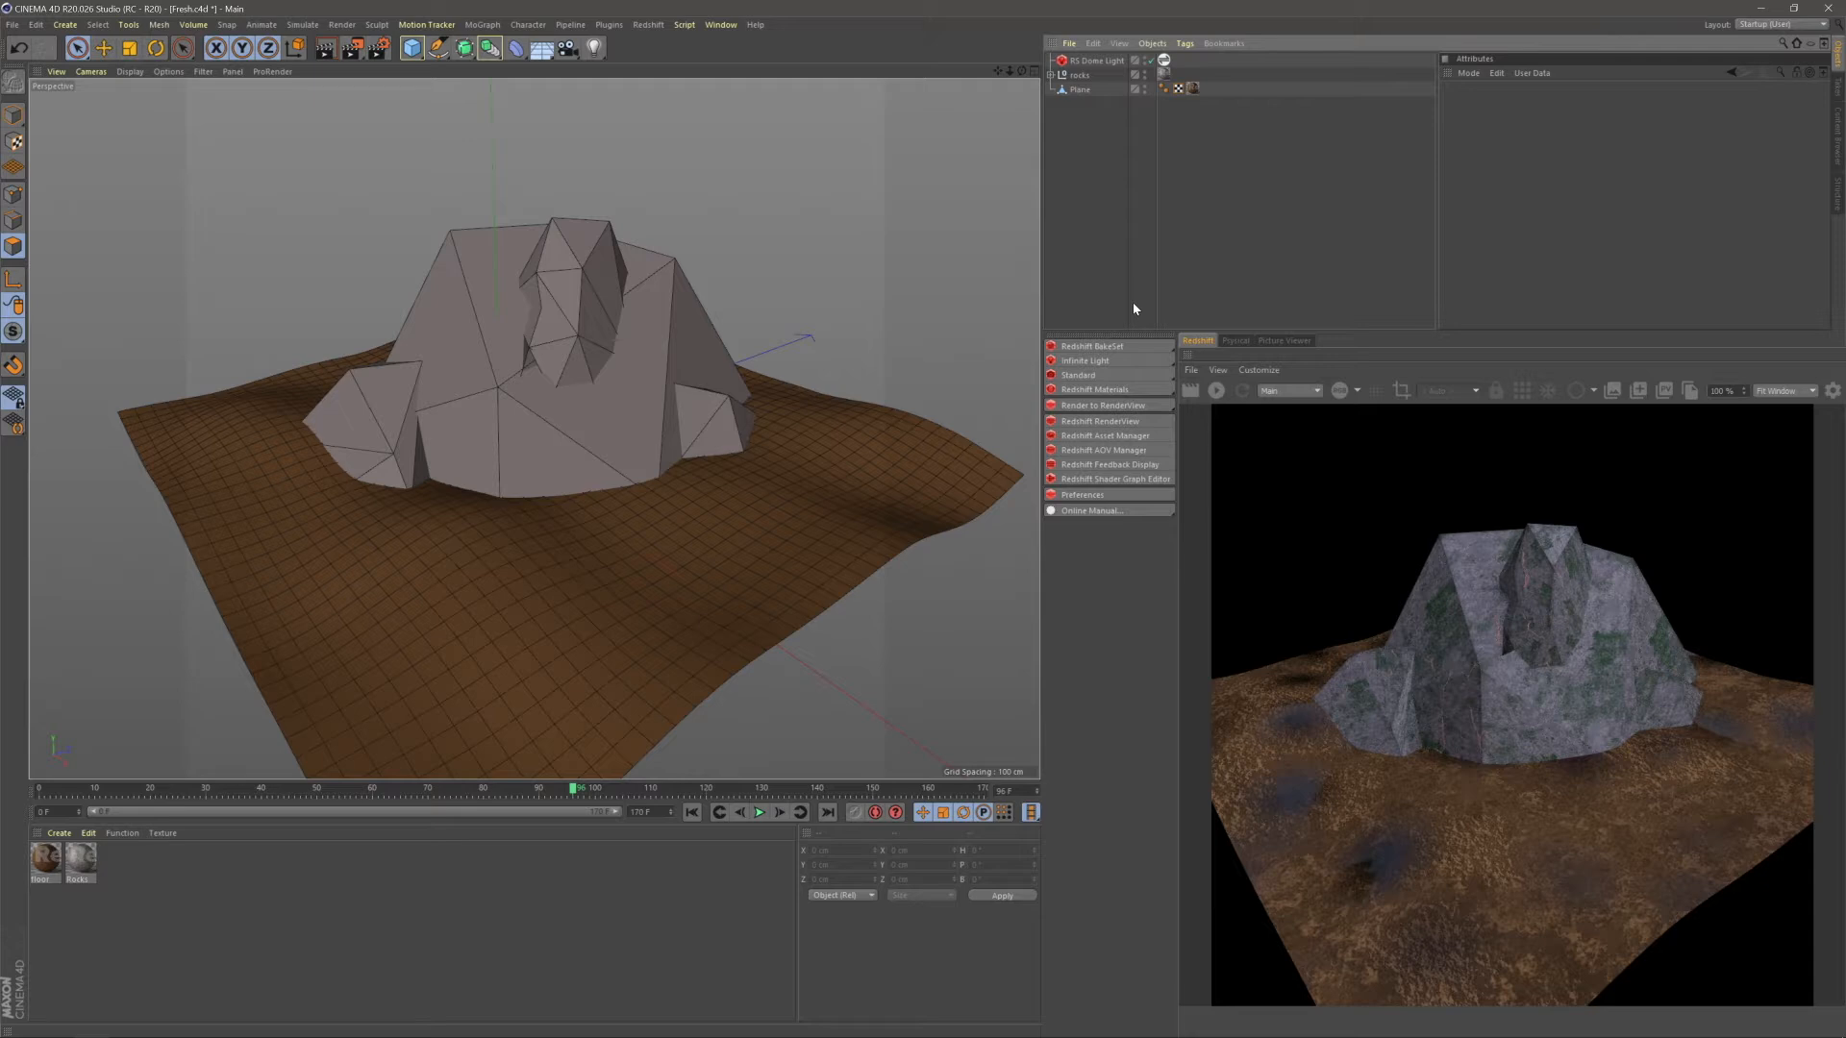
# - Add a Hair object growing from the selected polygons of the Plane ground mesh
pyautogui.click(1075, 89)
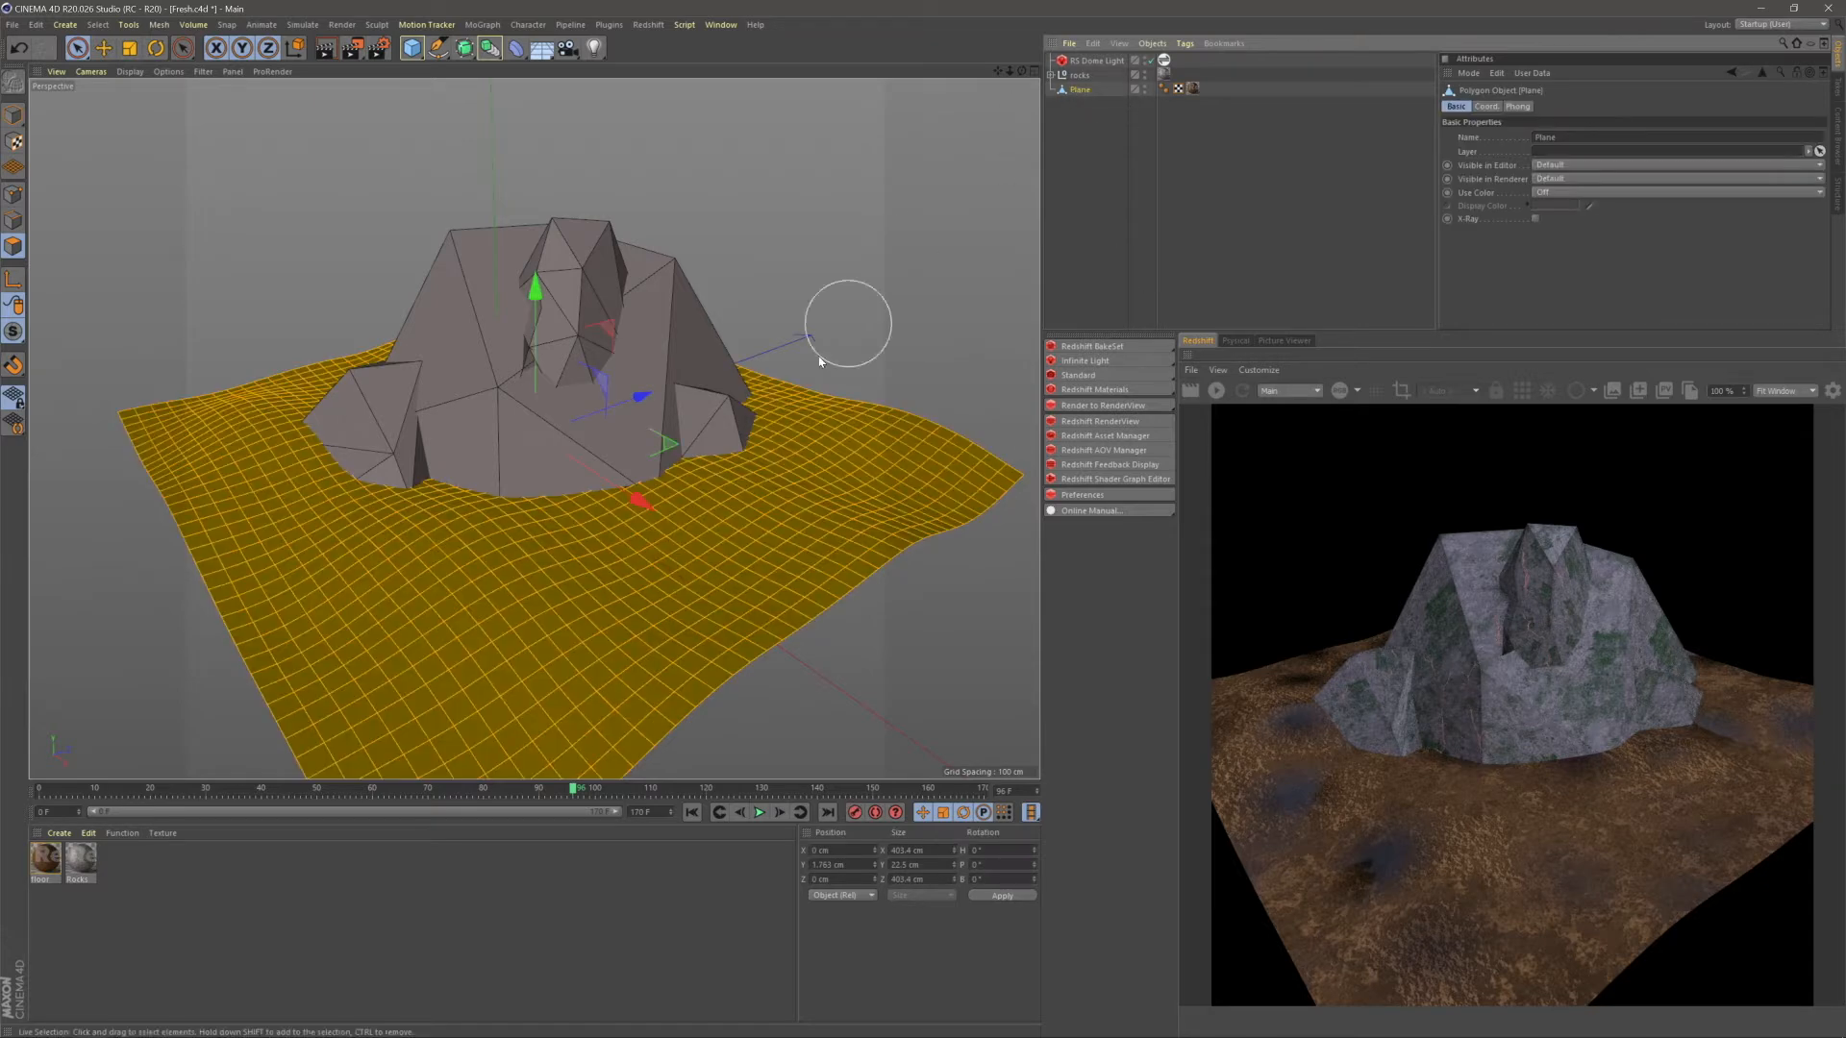
pyautogui.click(735, 464)
pyautogui.click(303, 27)
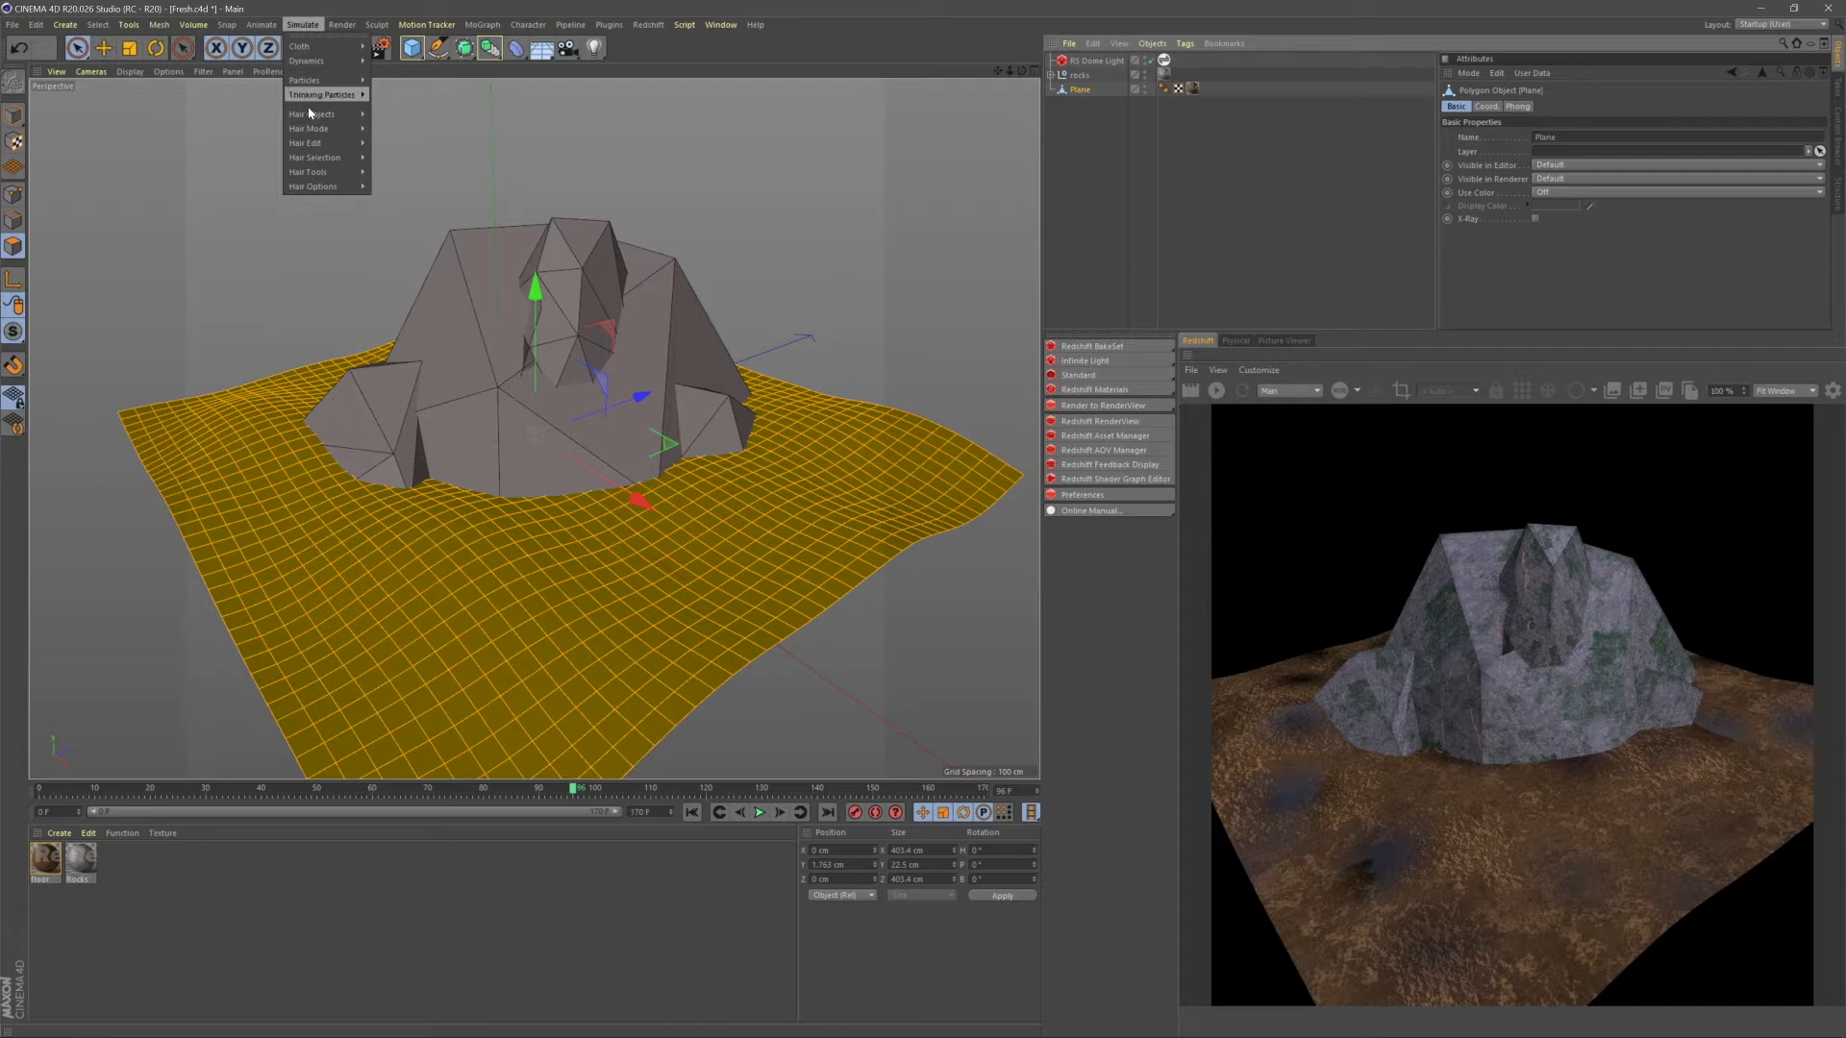
pyautogui.moveTo(313, 114)
pyautogui.click(403, 122)
pyautogui.click(1139, 193)
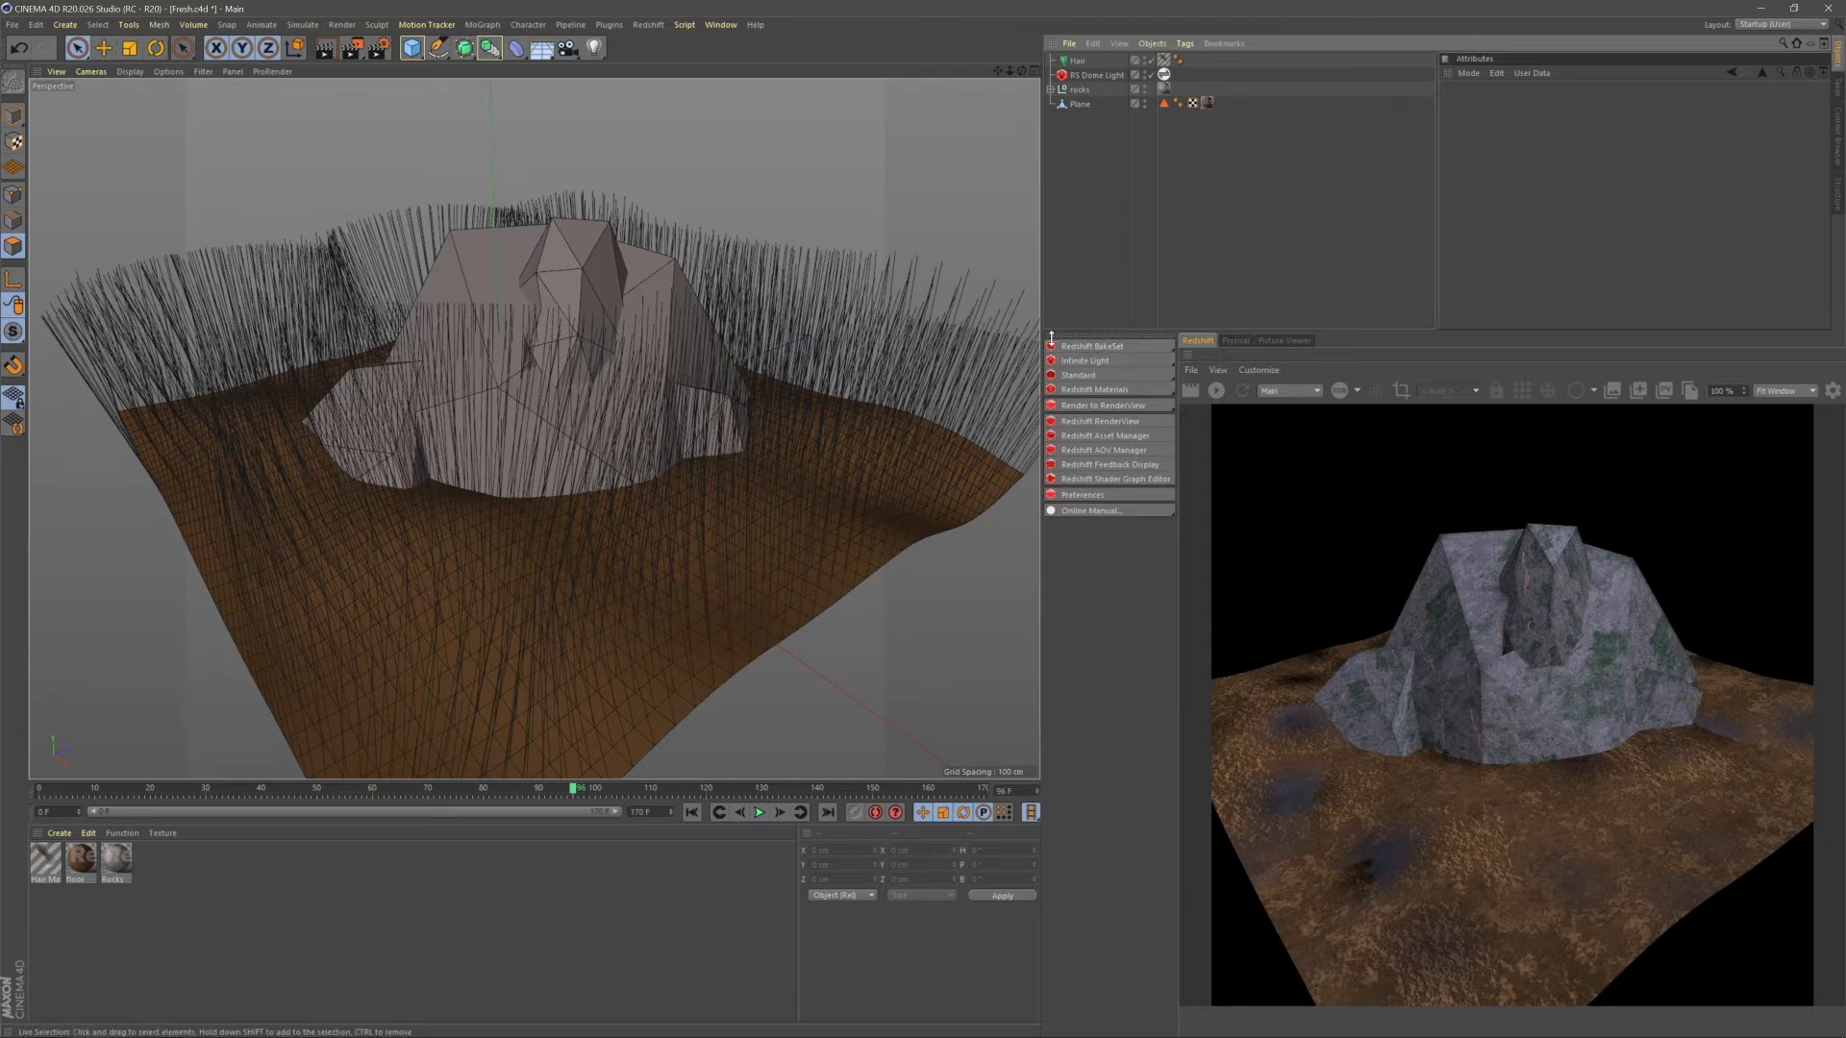
# - Examine the new Hair object, its hair material and the polygon selection tag on the Plane
pyautogui.click(1077, 61)
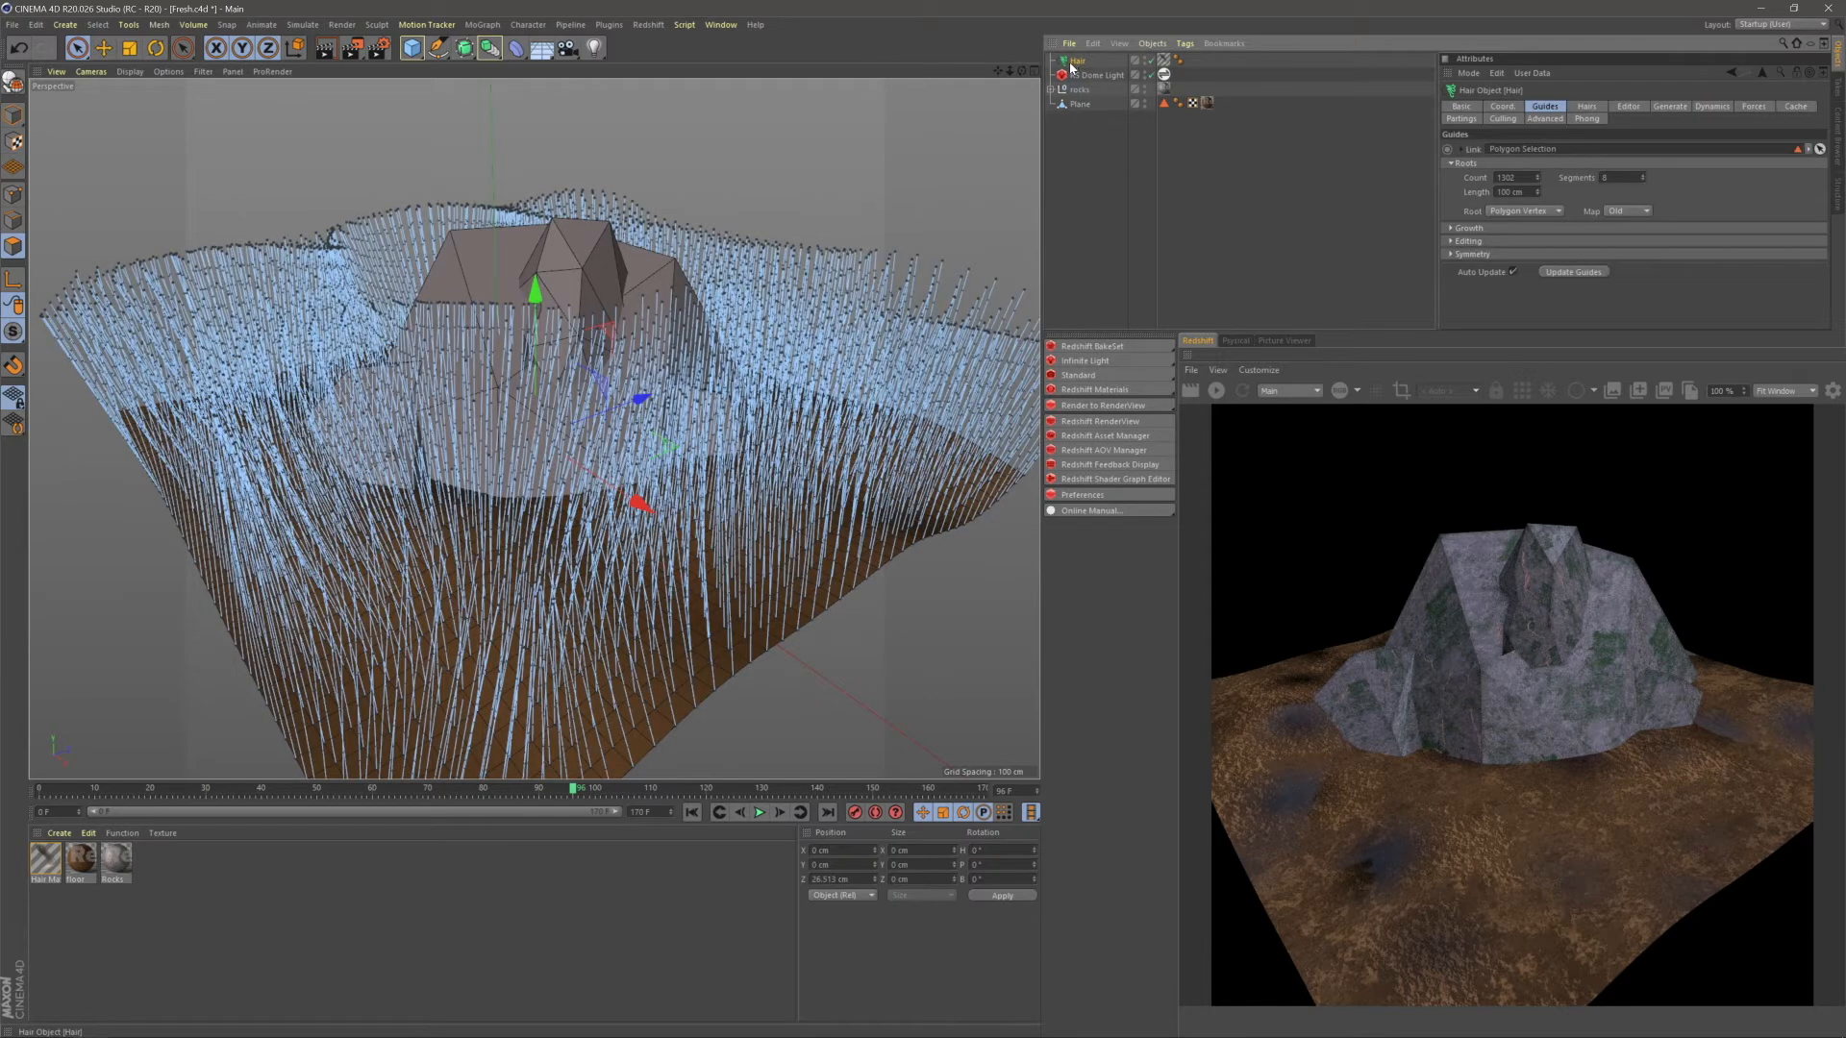
pyautogui.click(1092, 191)
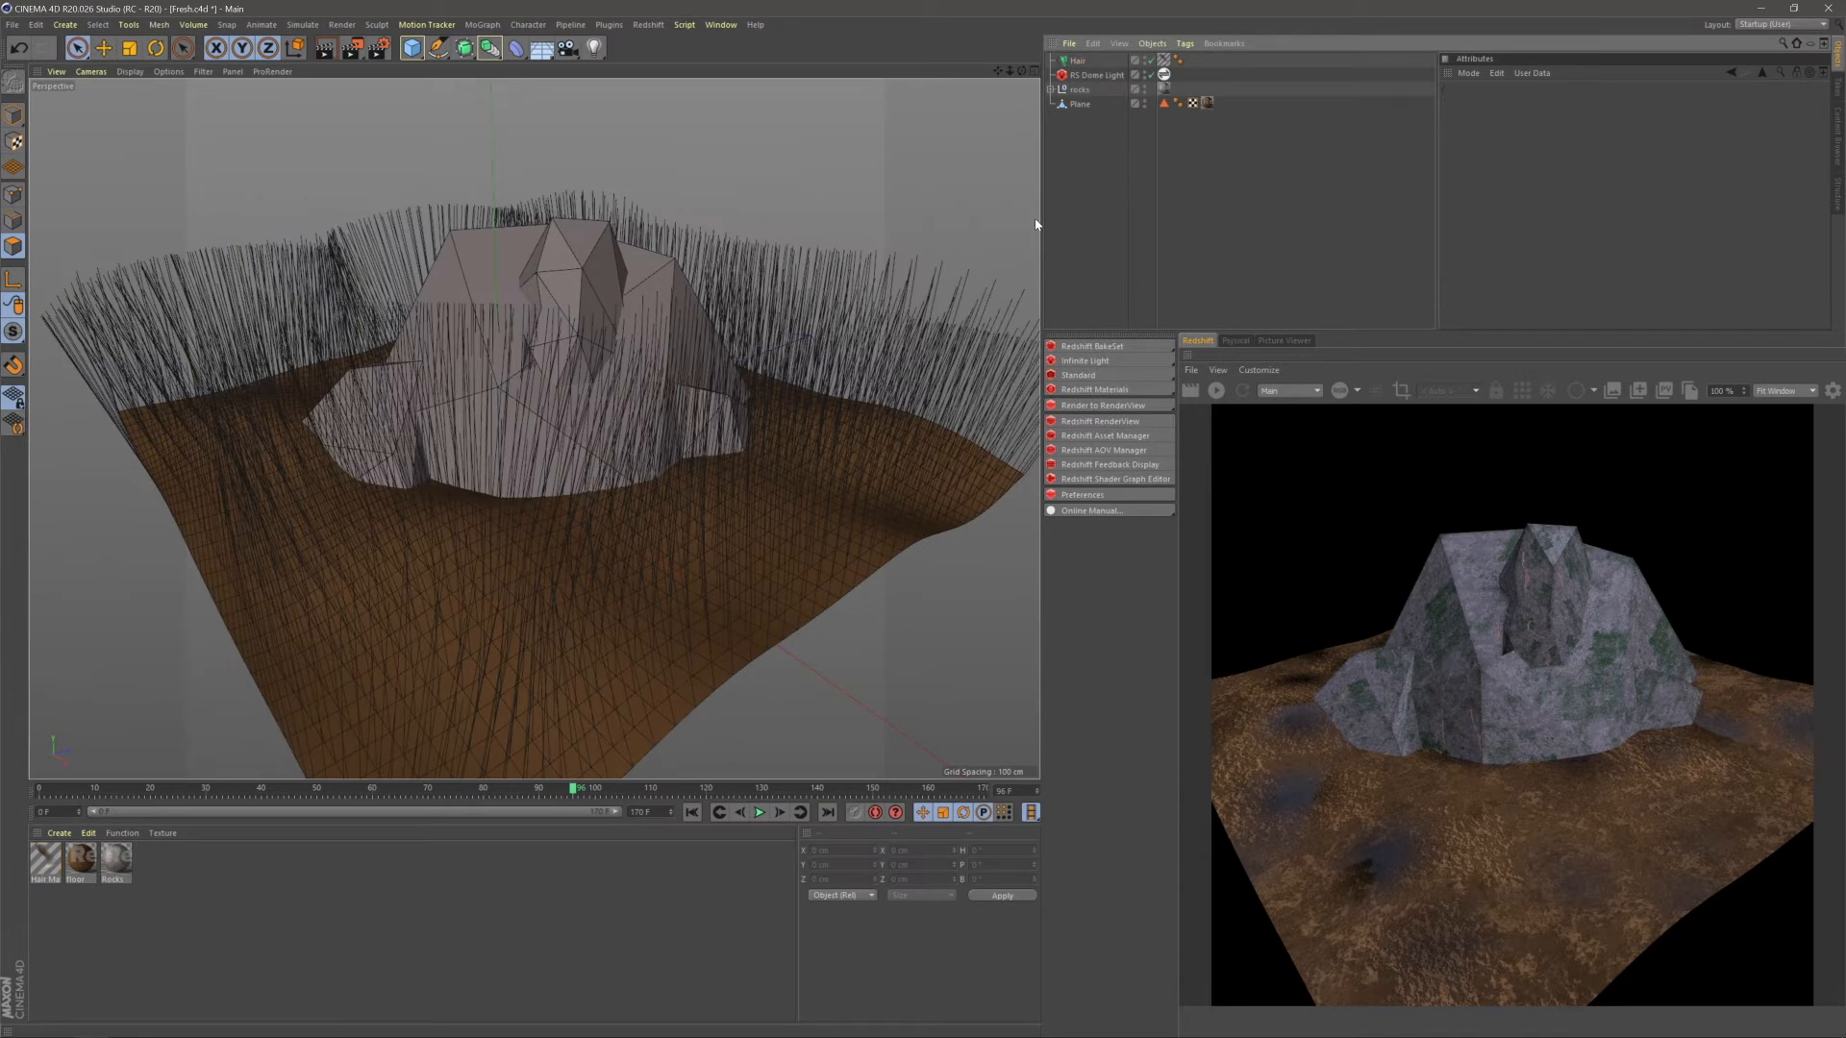
pyautogui.doubleClick(55, 864)
pyautogui.moveTo(494, 90); pyautogui.dragTo(476, 315)
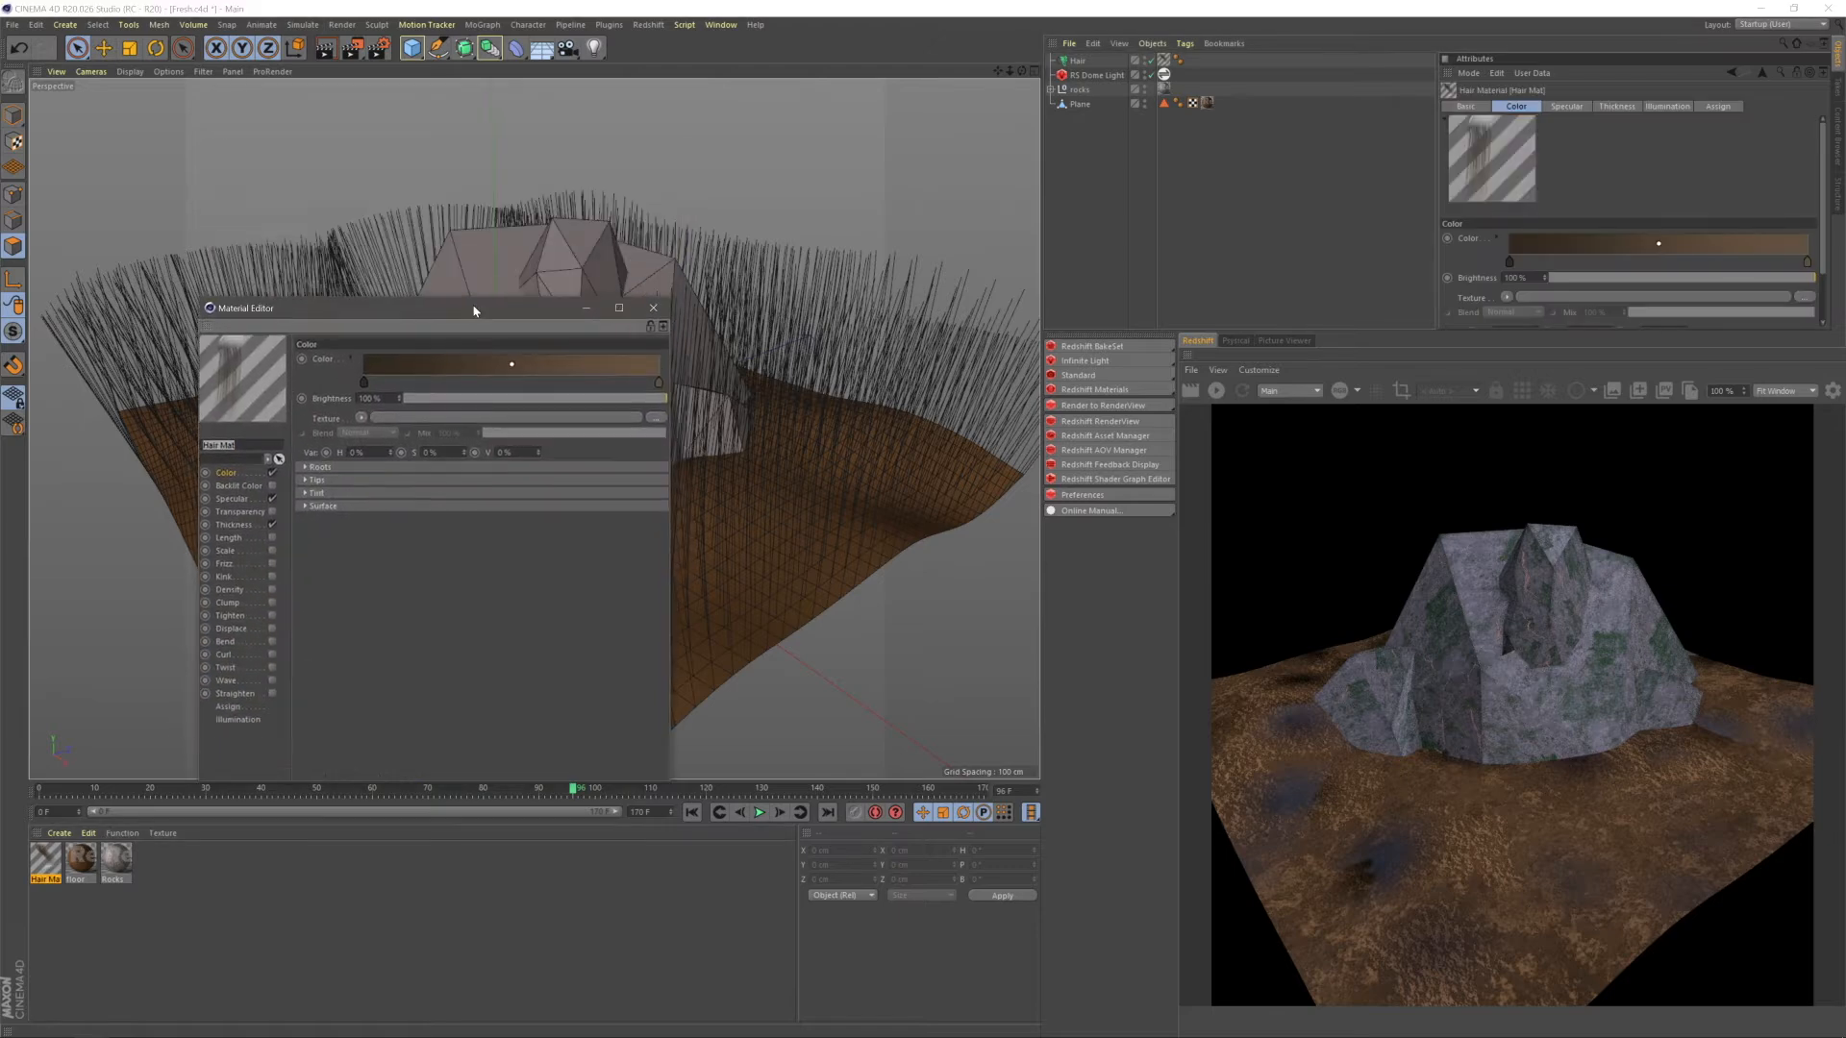
pyautogui.click(653, 309)
pyautogui.click(1078, 105)
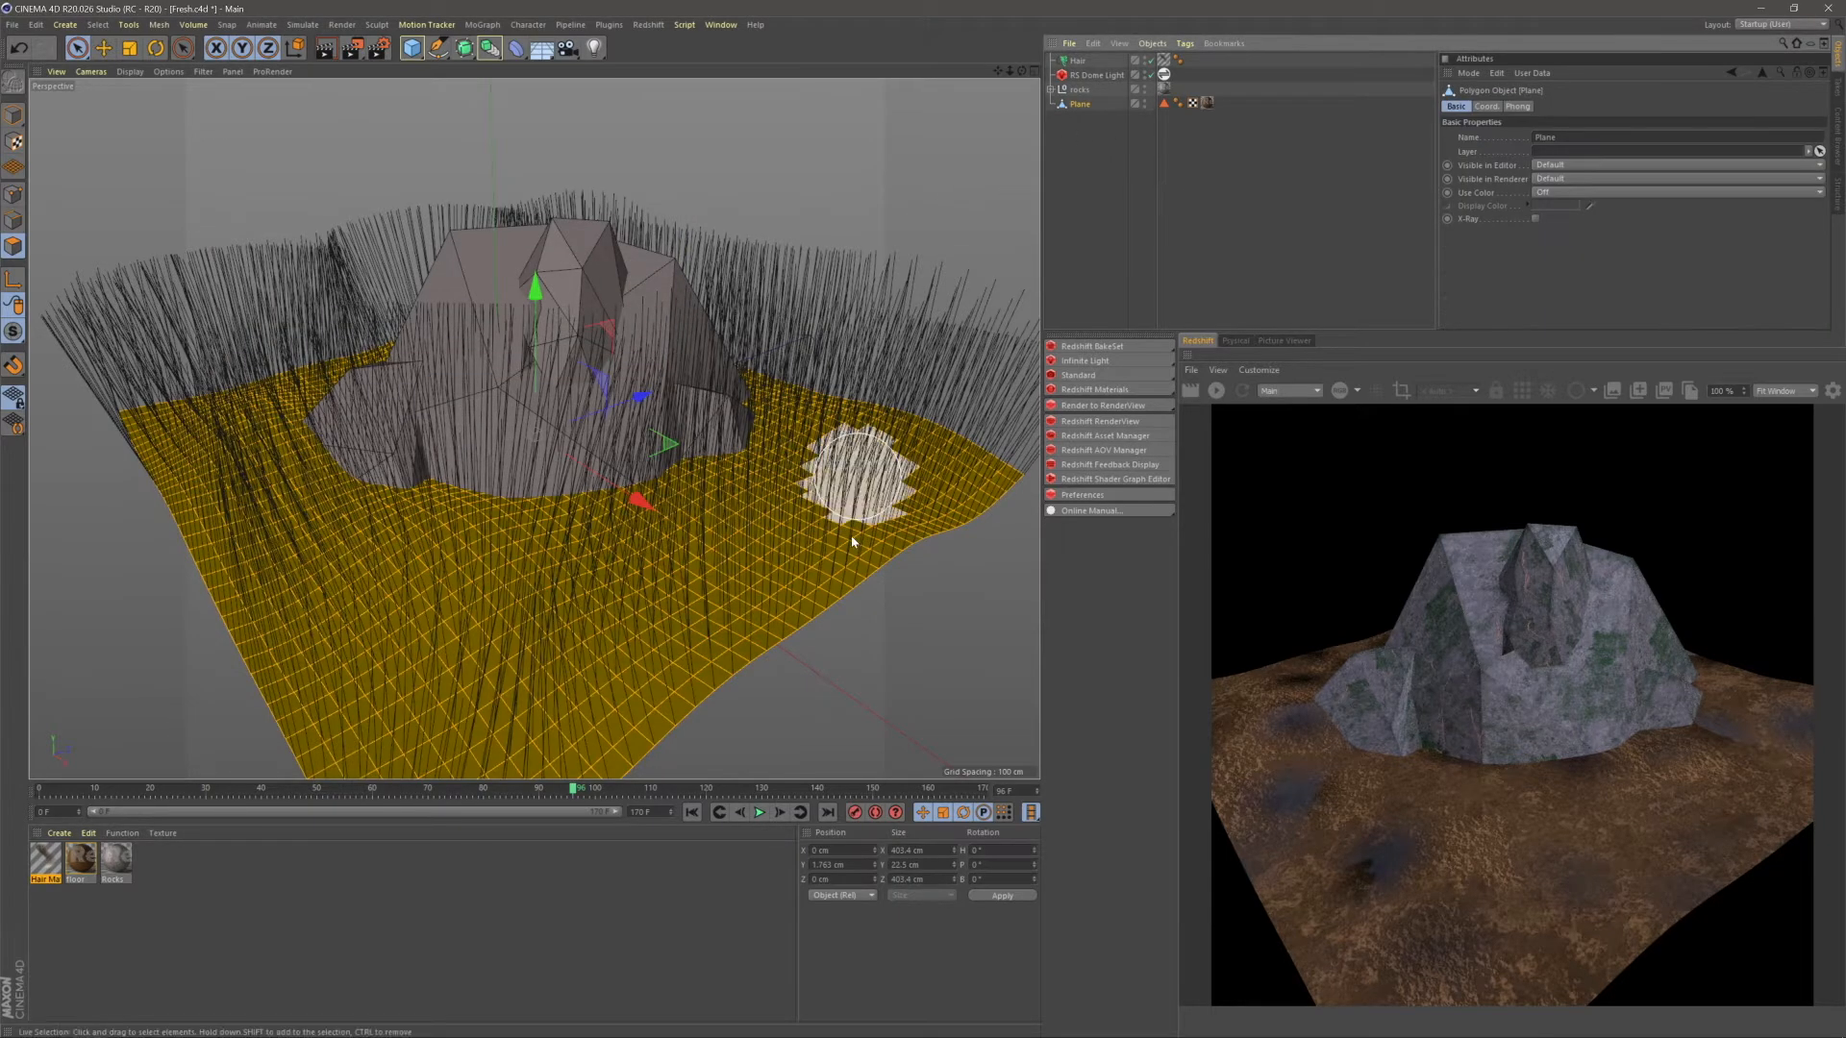
pyautogui.click(1165, 104)
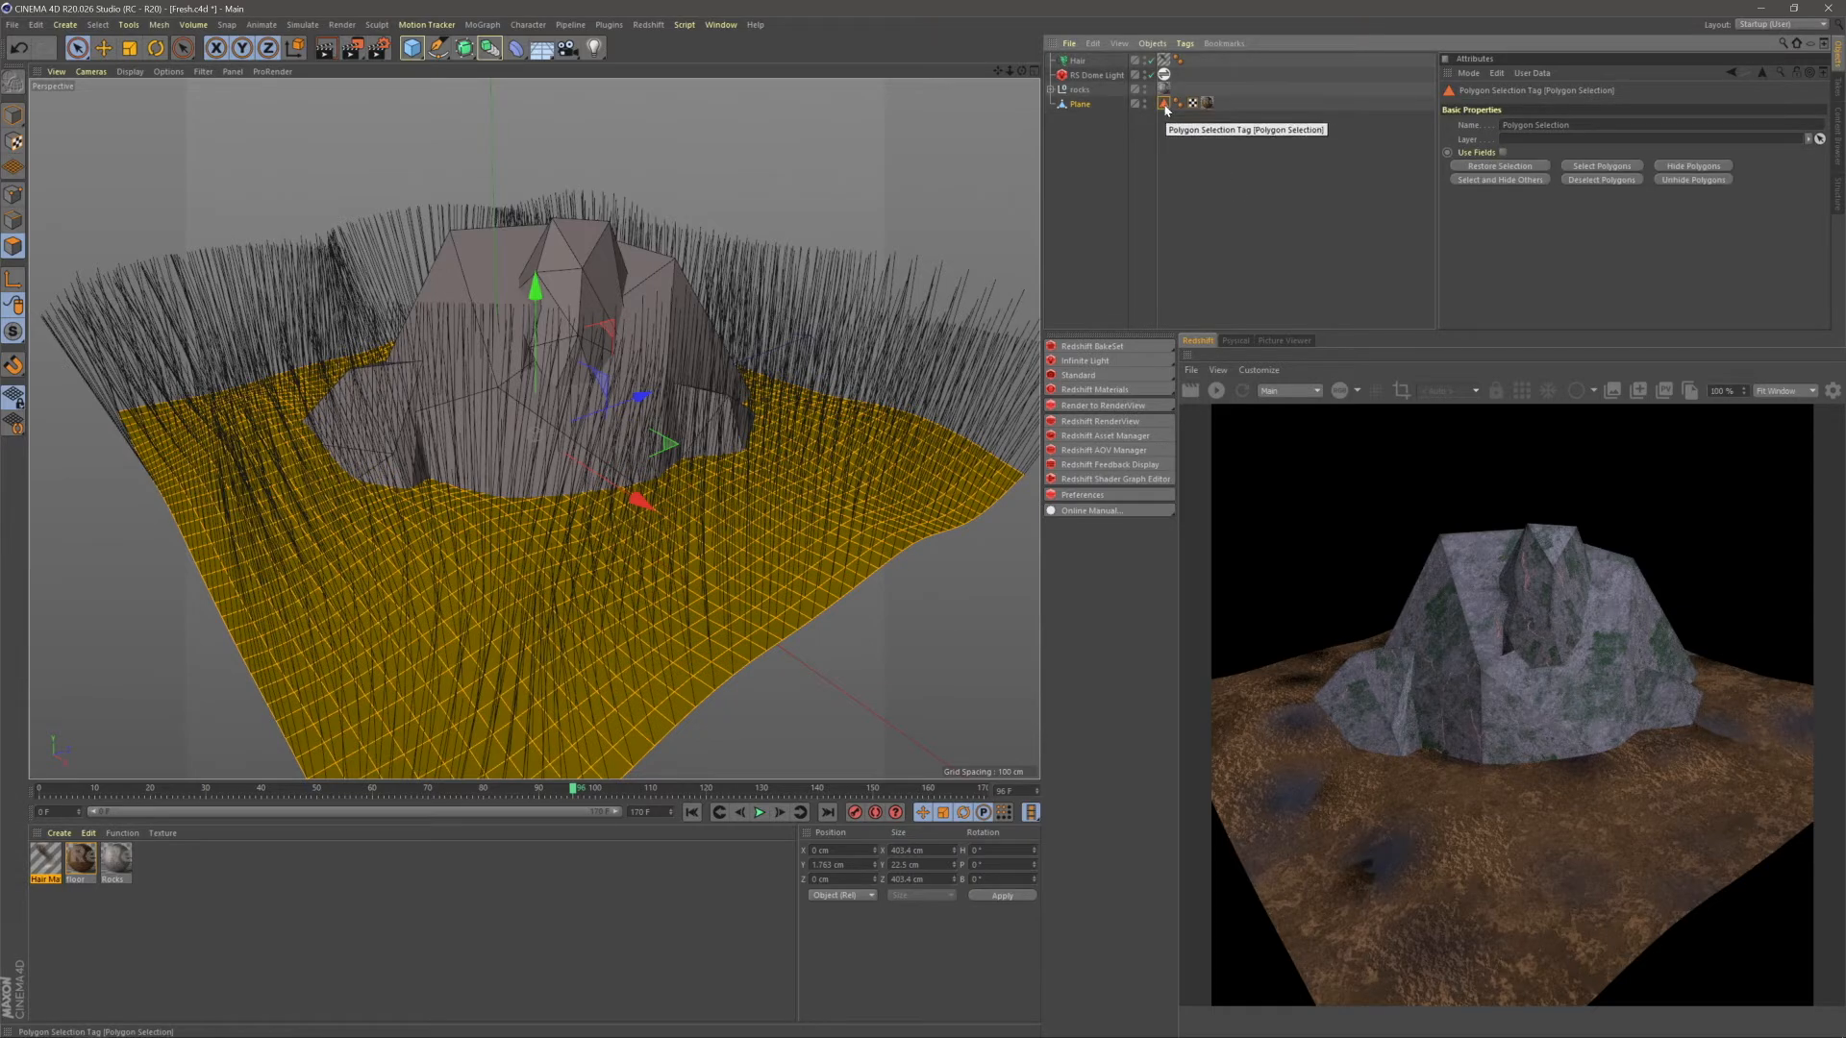
pyautogui.click(1157, 152)
# - Switch off the Hair Render effect in the render settings and refresh the live Redshift preview
pyautogui.click(1217, 391)
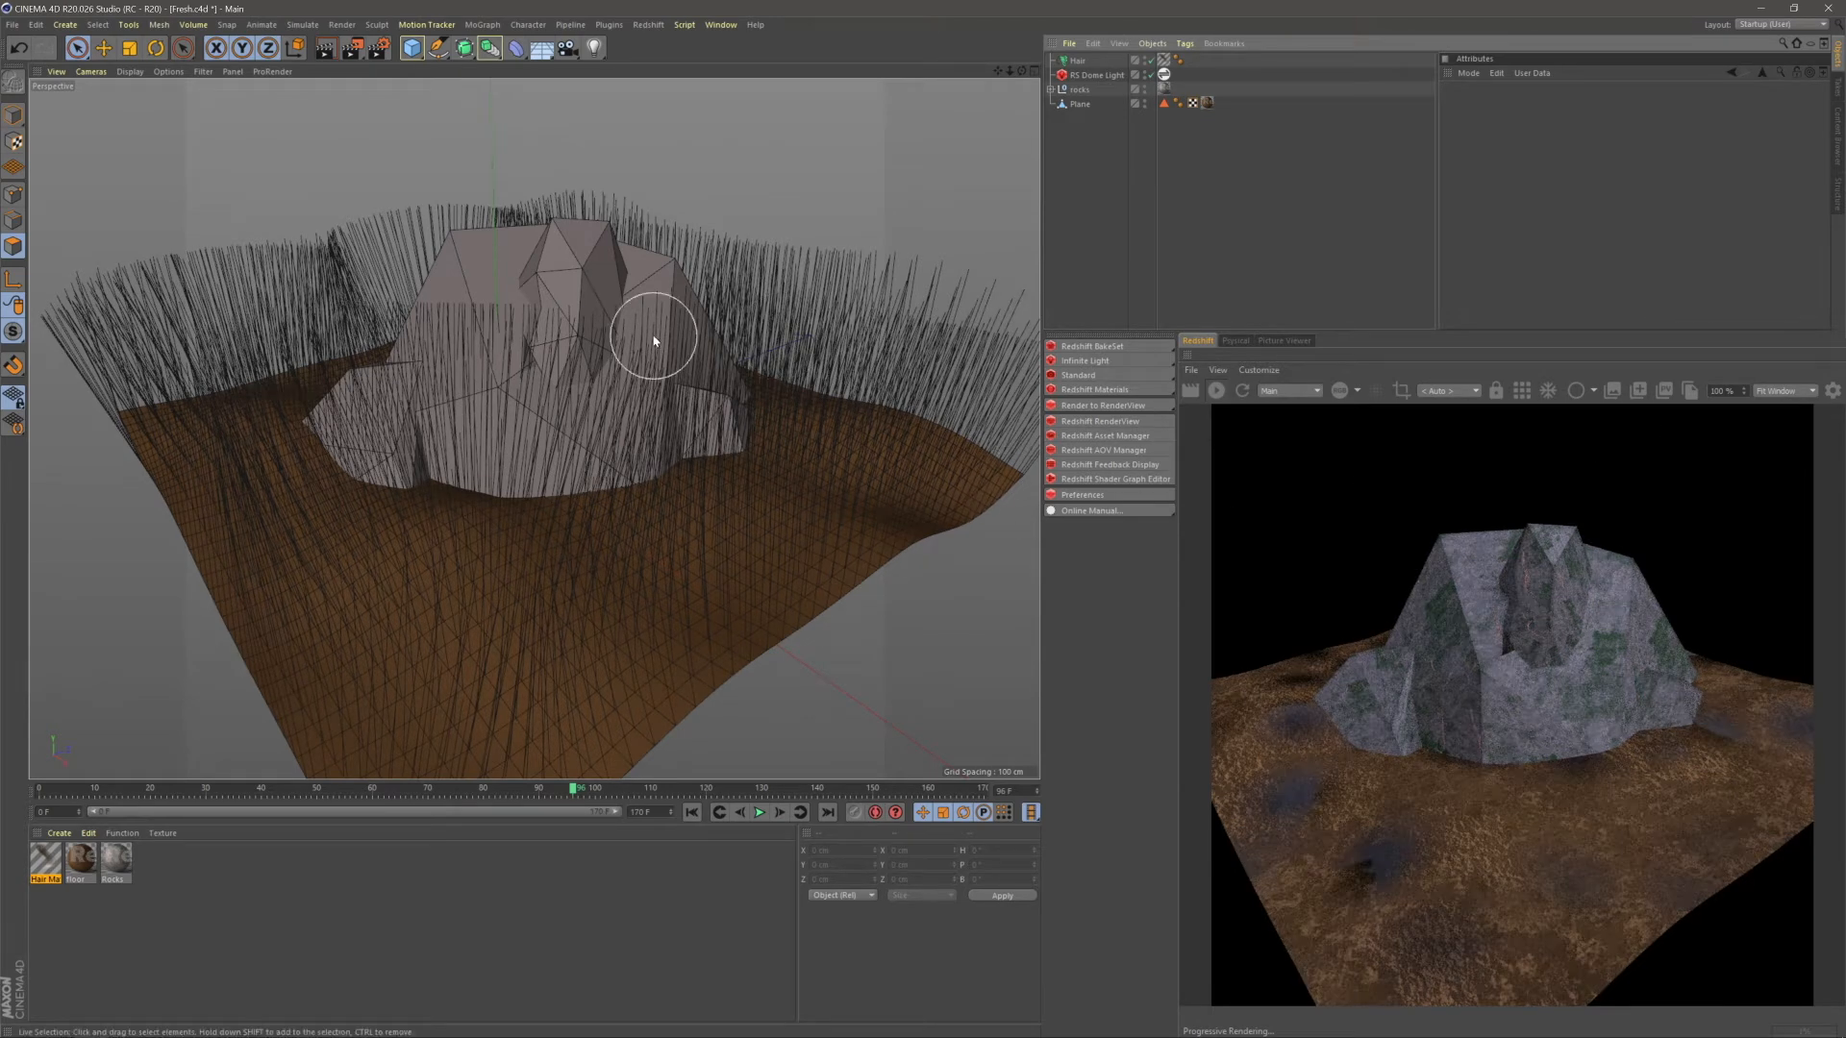
pyautogui.hotkey('ctrl', 'b')
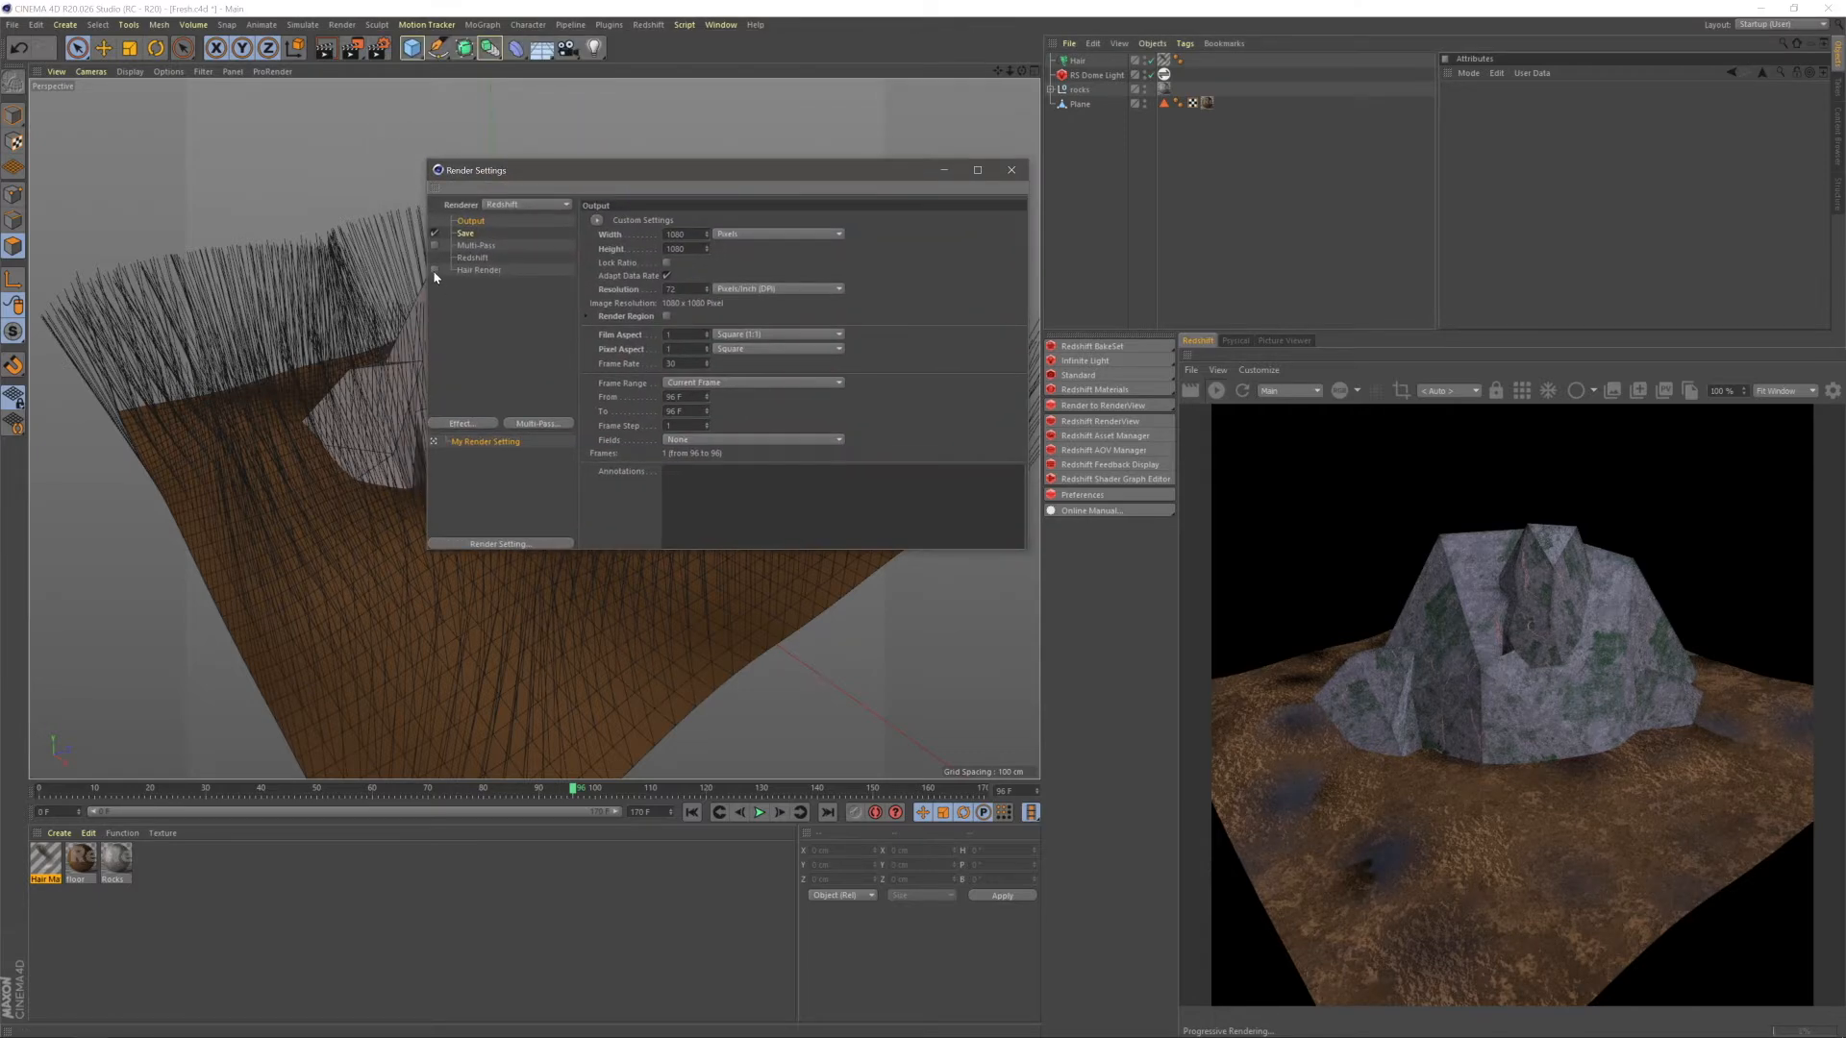
pyautogui.click(433, 272)
pyautogui.click(1011, 171)
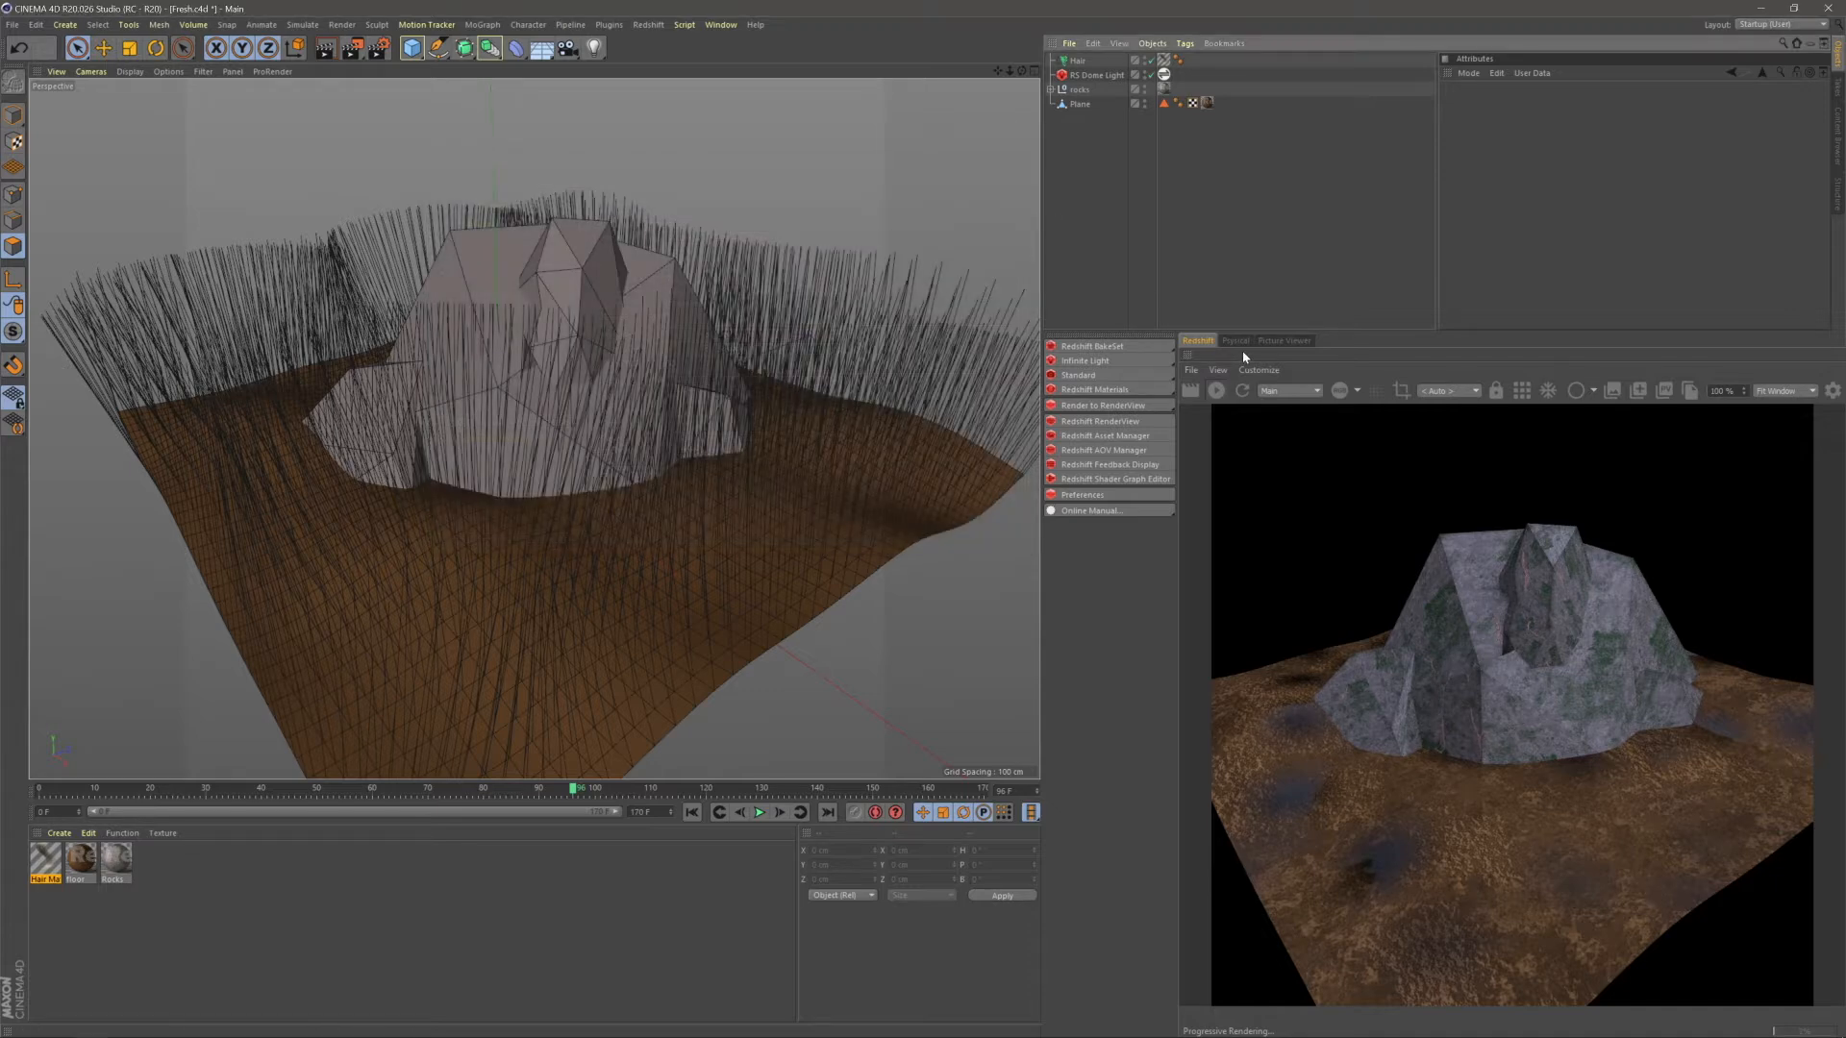
pyautogui.click(1242, 390)
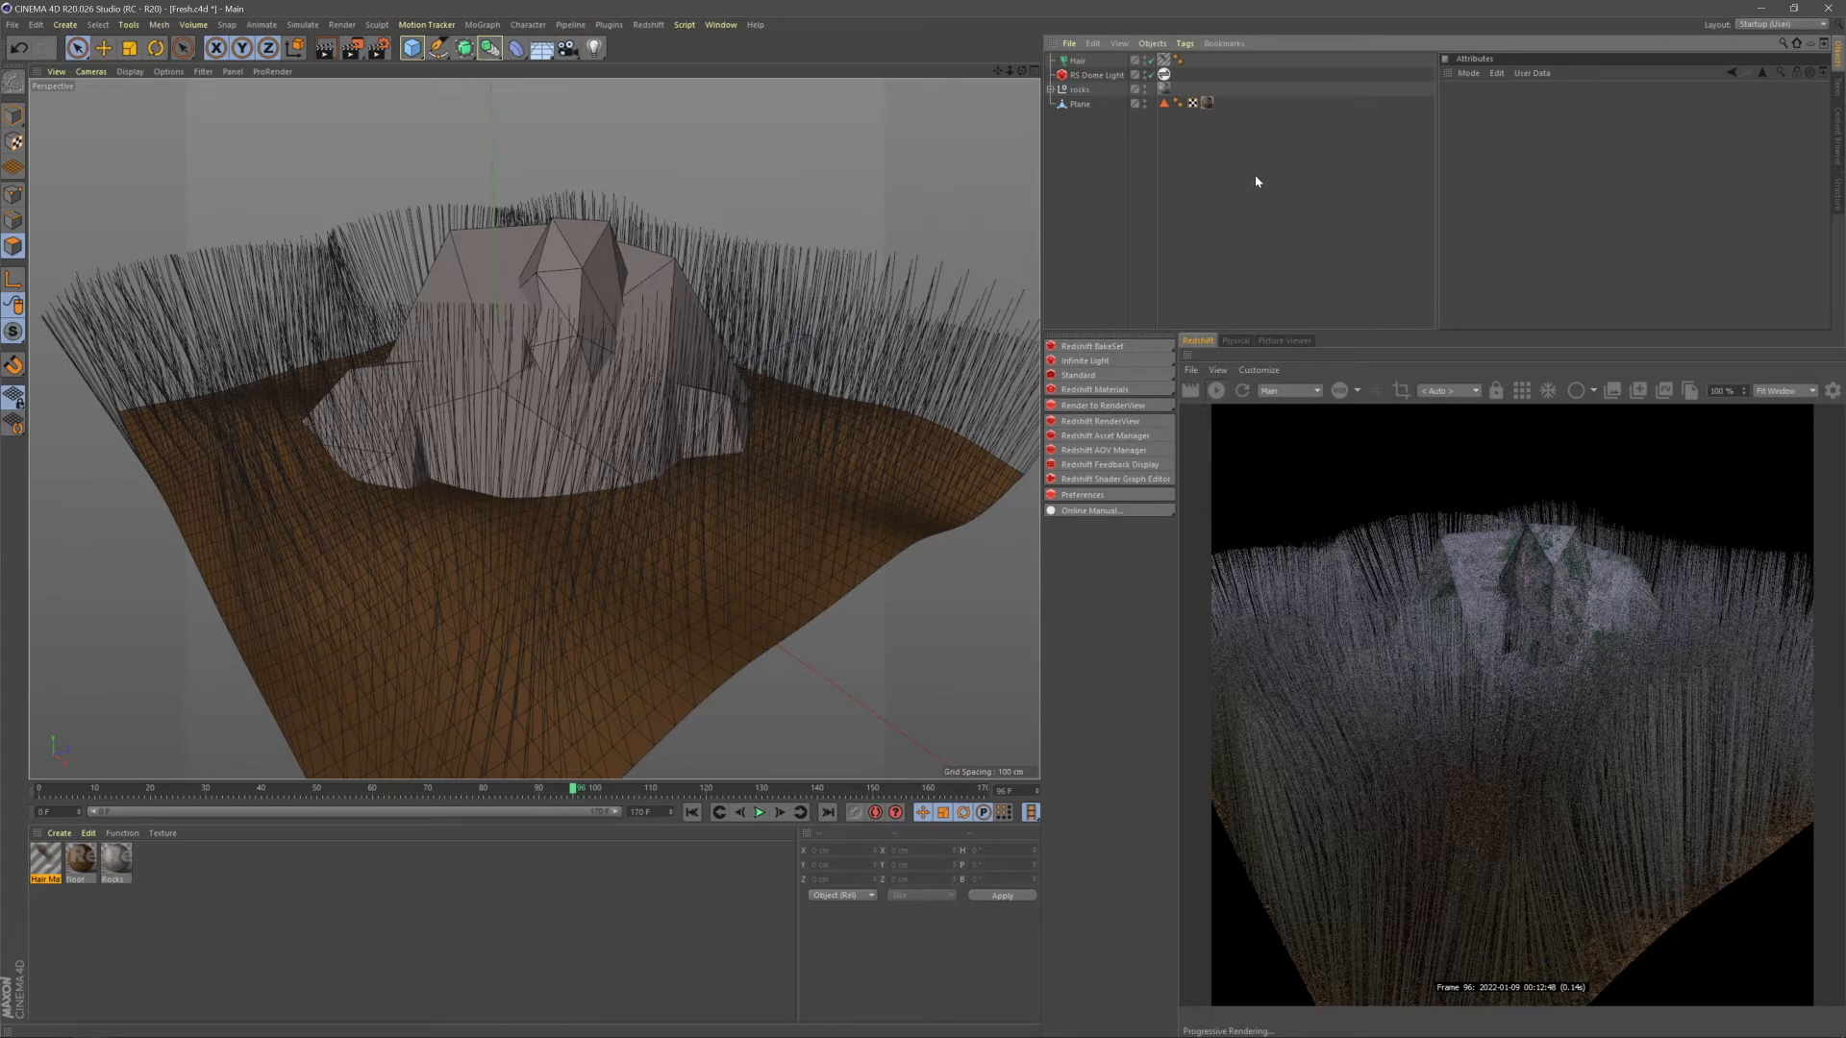
# - Set the Hair object's guide length to 30 cm and its guide segments to 3
pyautogui.click(1075, 60)
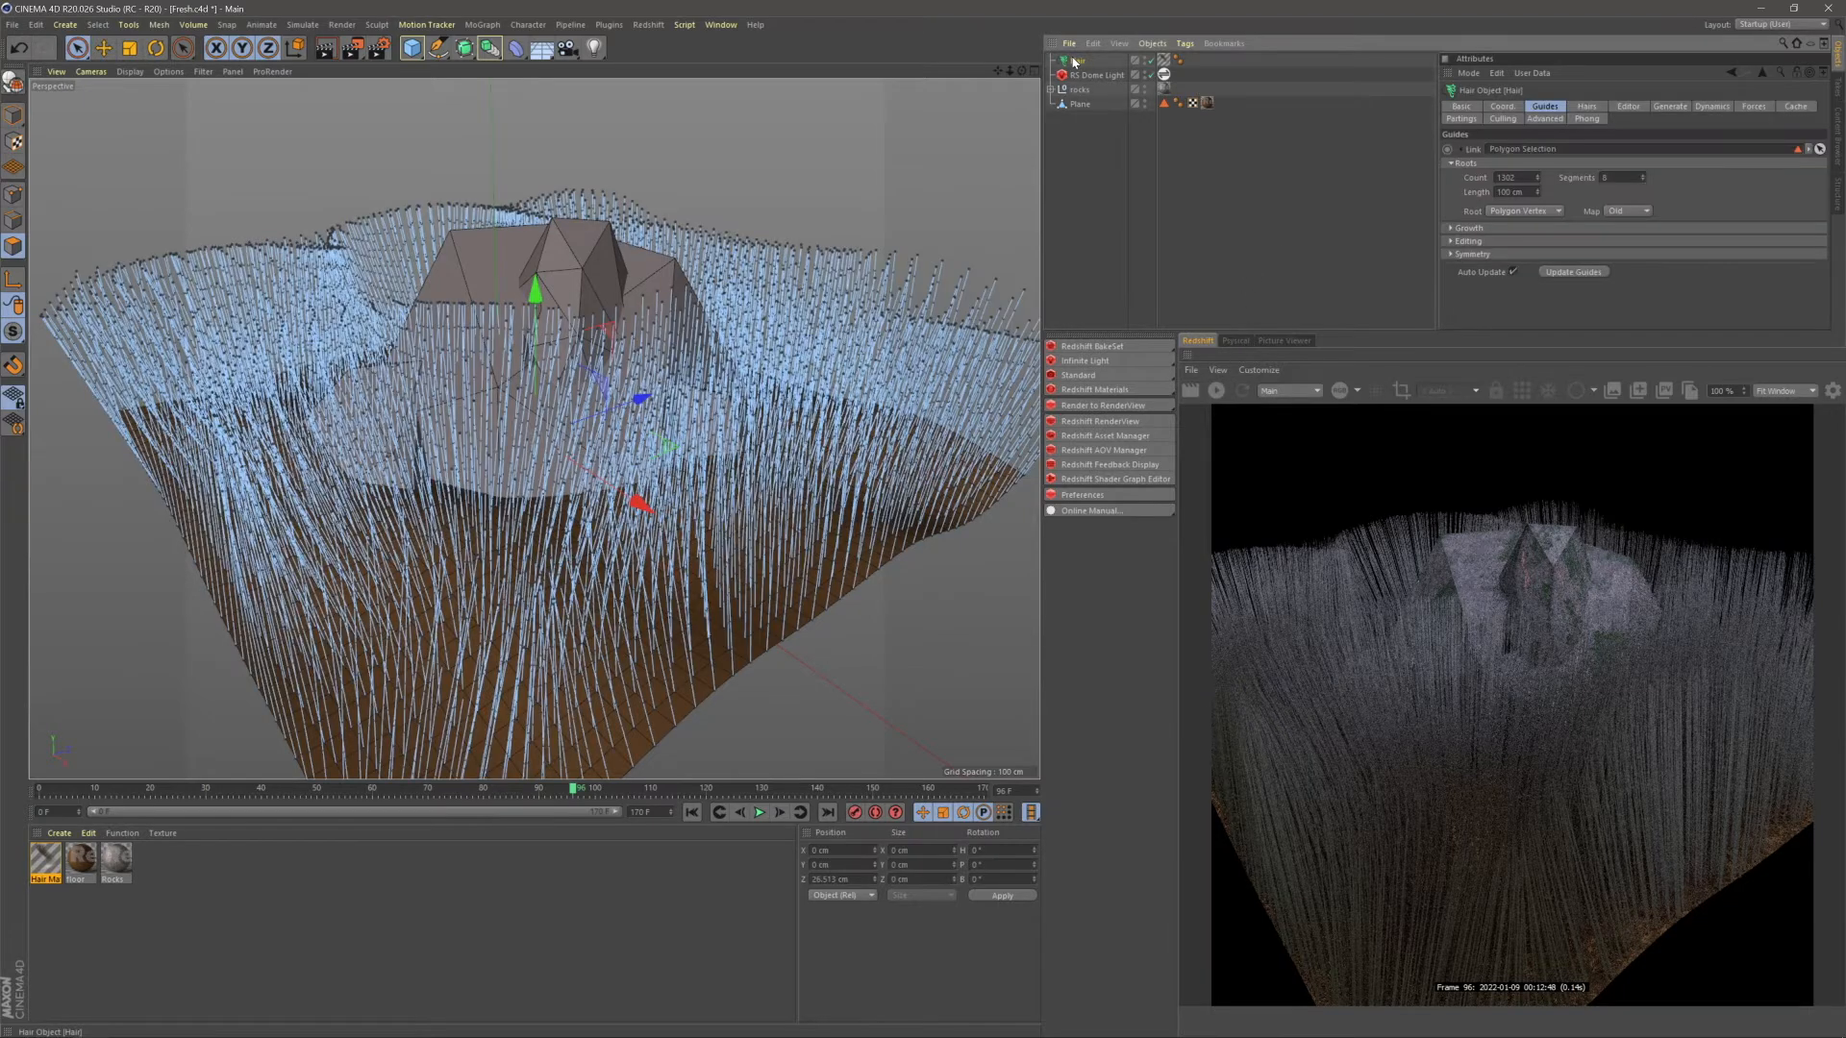
pyautogui.click(1638, 110)
pyautogui.click(1681, 110)
pyautogui.click(1719, 109)
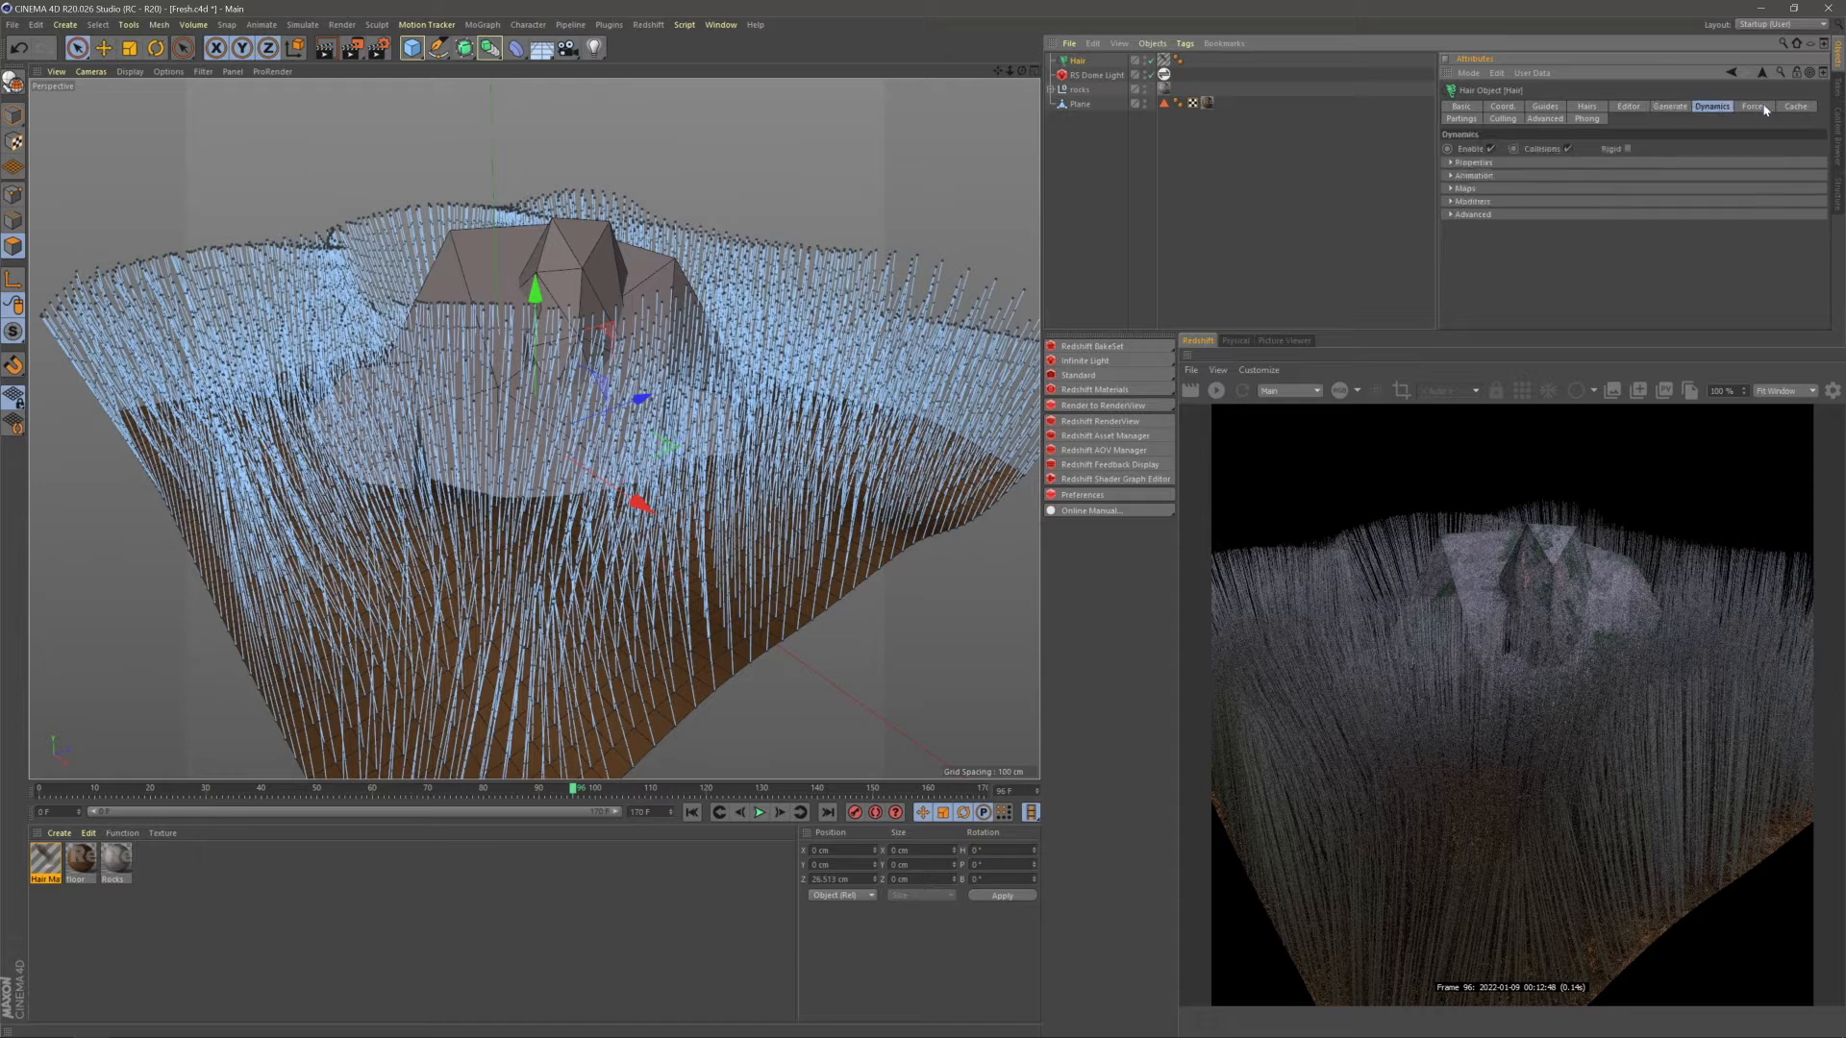
pyautogui.click(1762, 110)
pyautogui.click(1791, 111)
pyautogui.click(1545, 107)
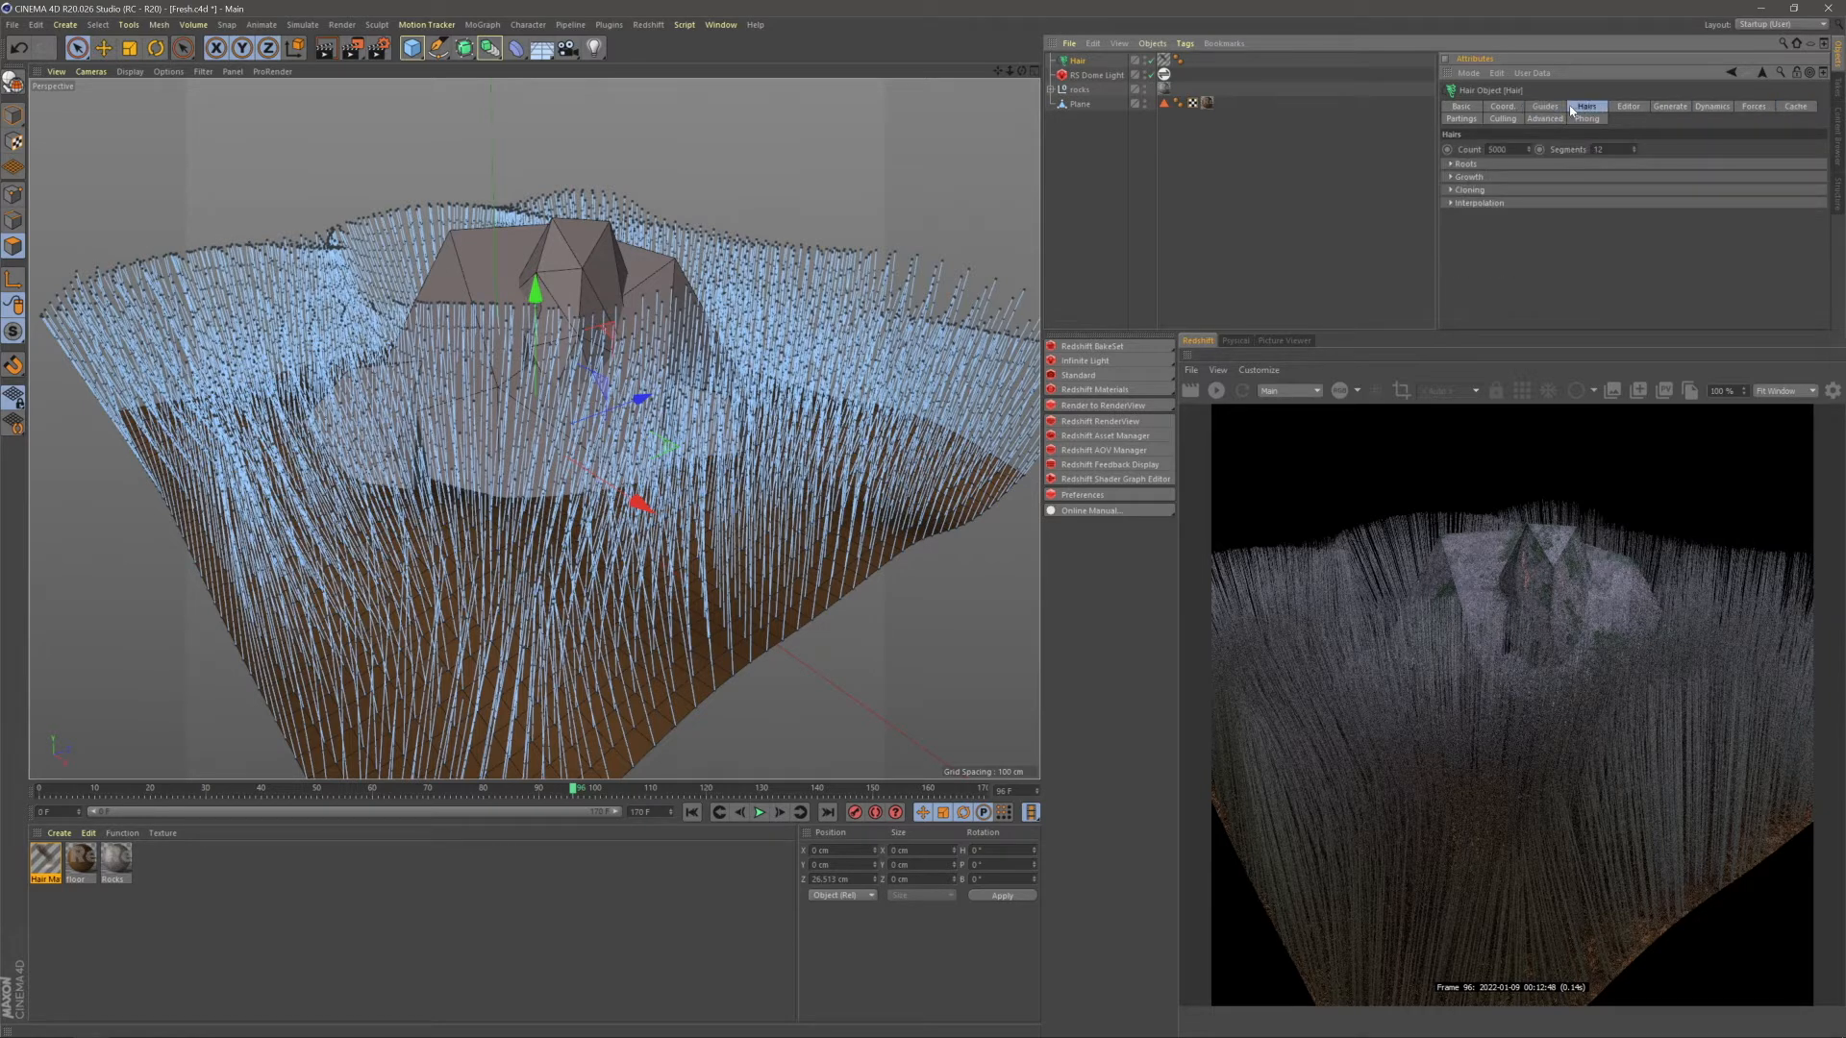
pyautogui.press('Return')
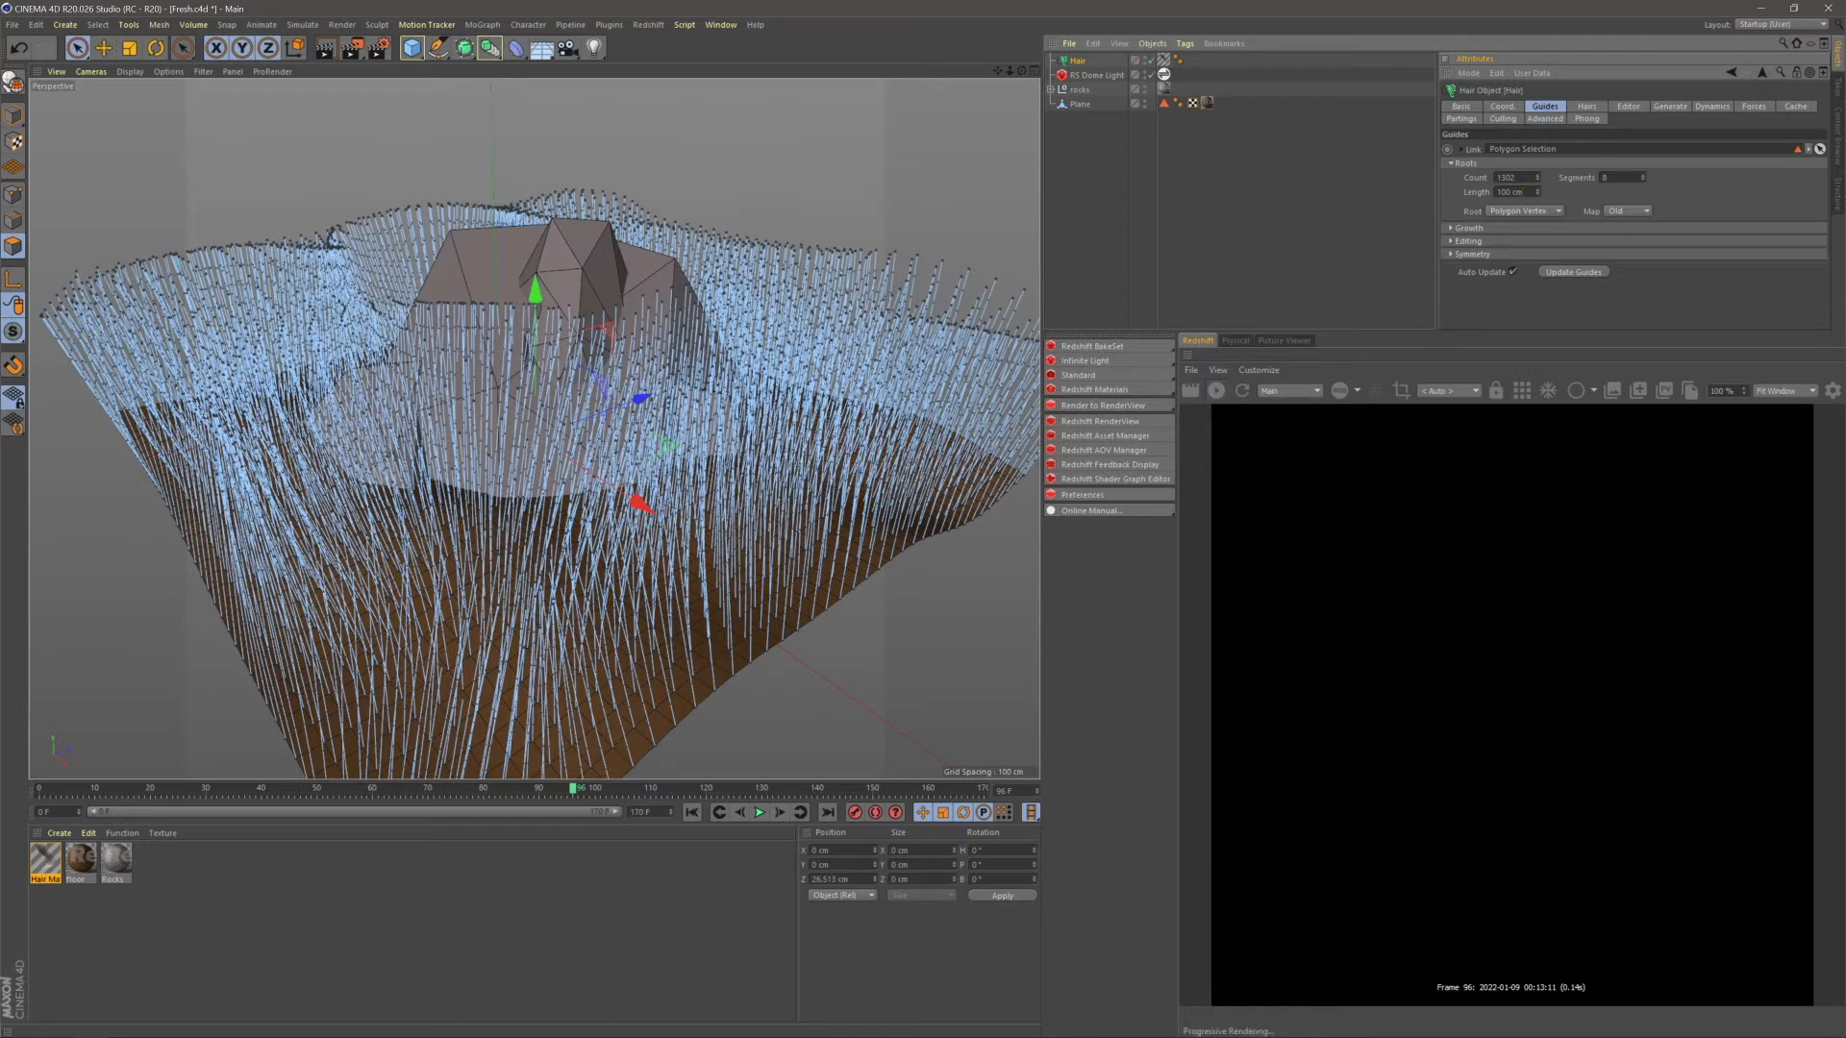
pyautogui.write('30')
pyautogui.press('Return')
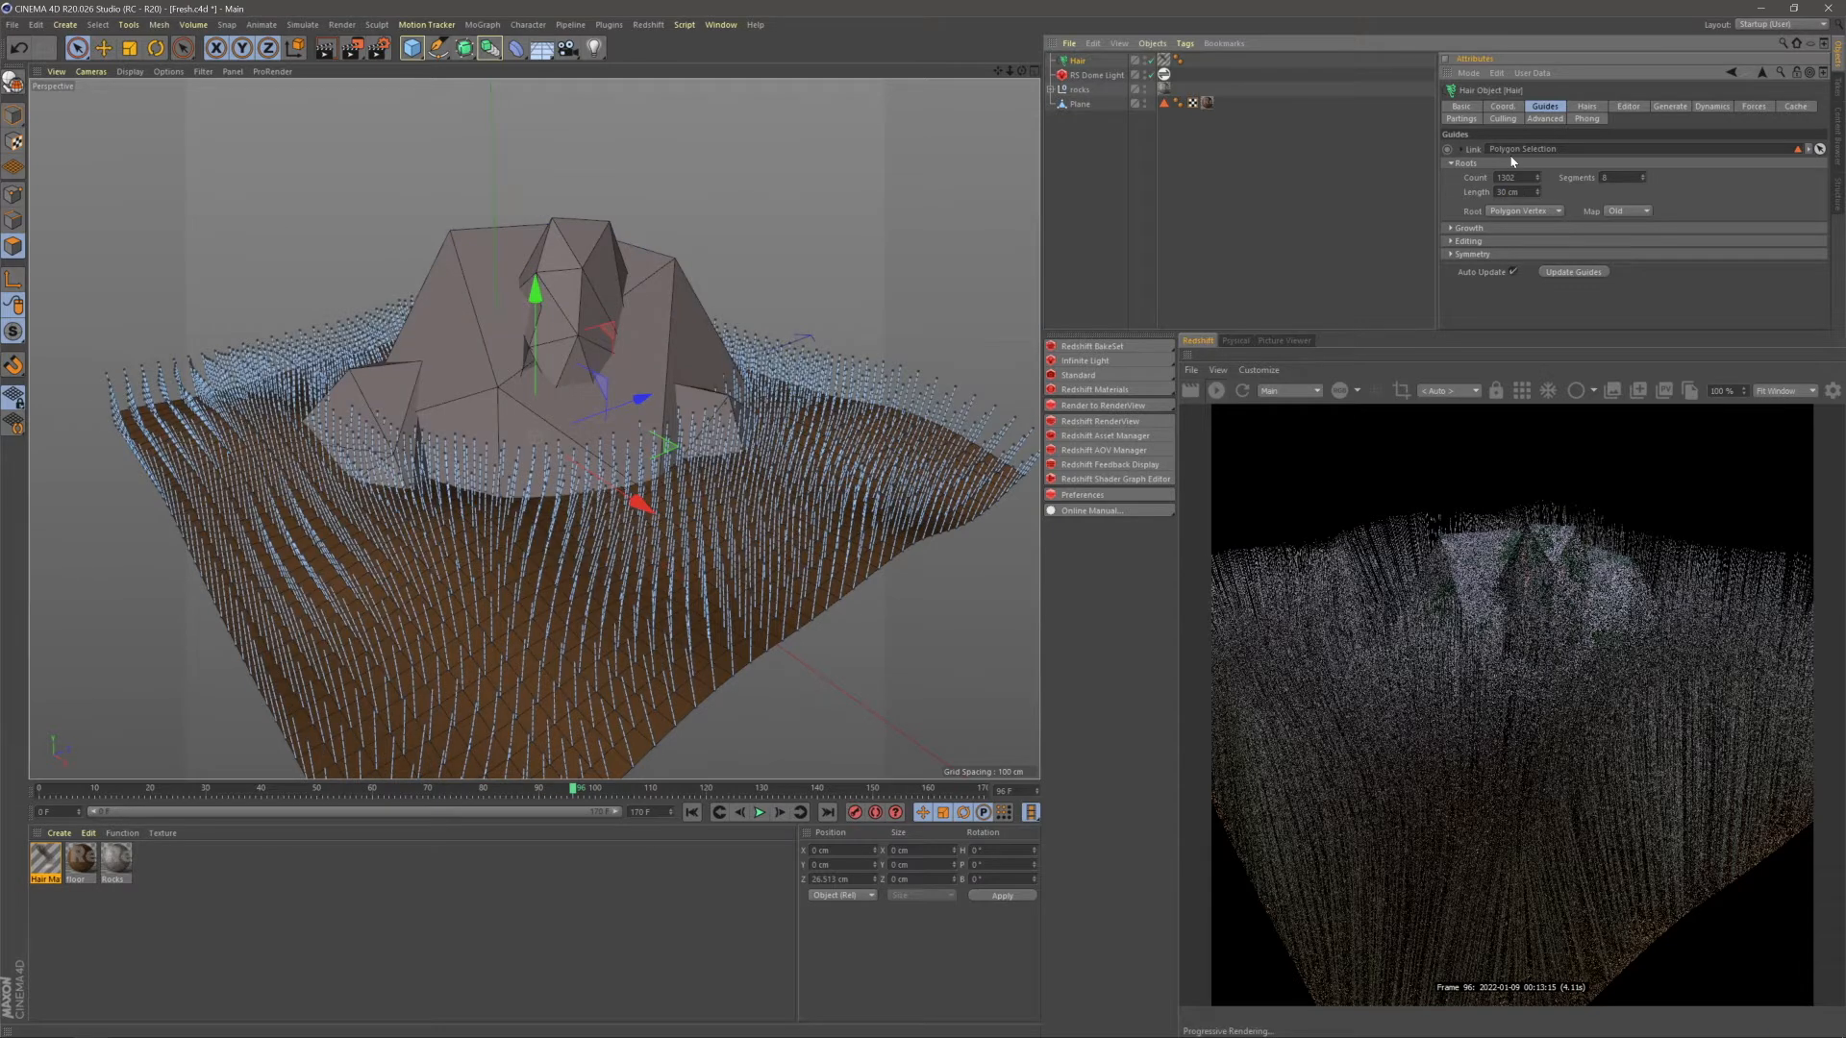
pyautogui.doubleClick(1604, 177)
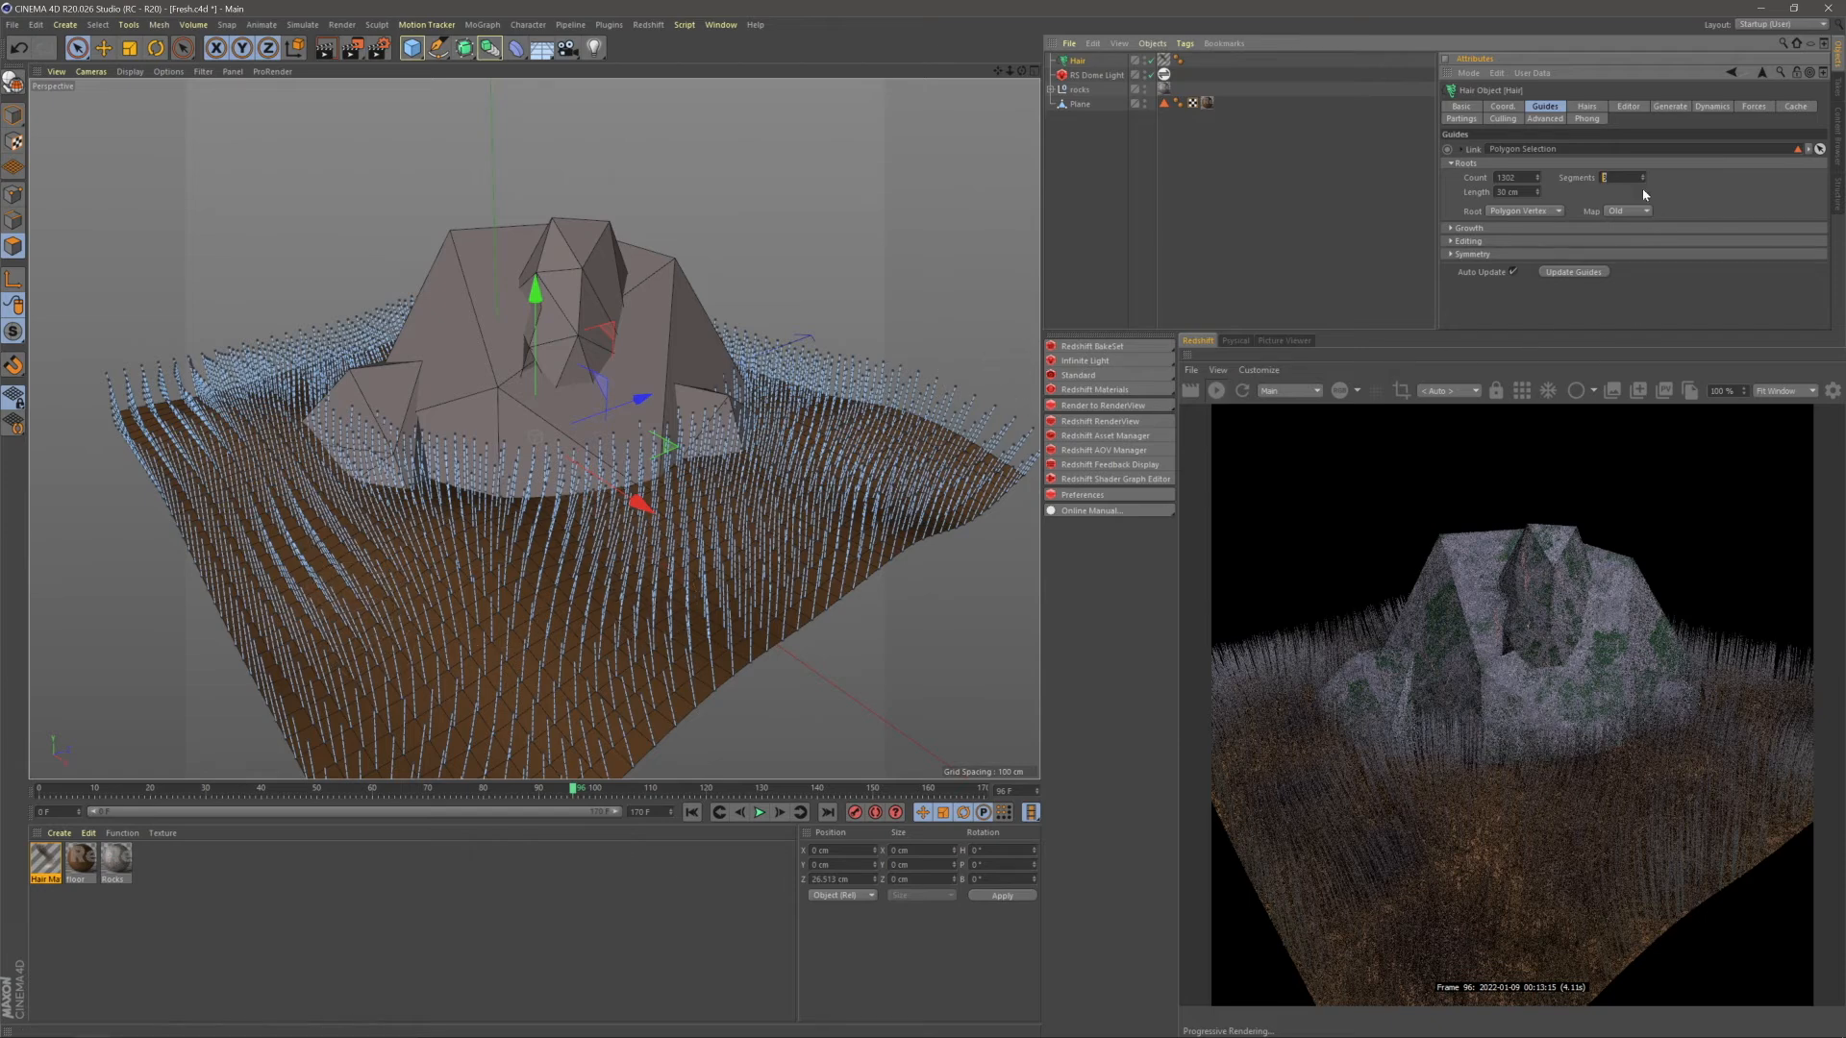
pyautogui.press('Return')
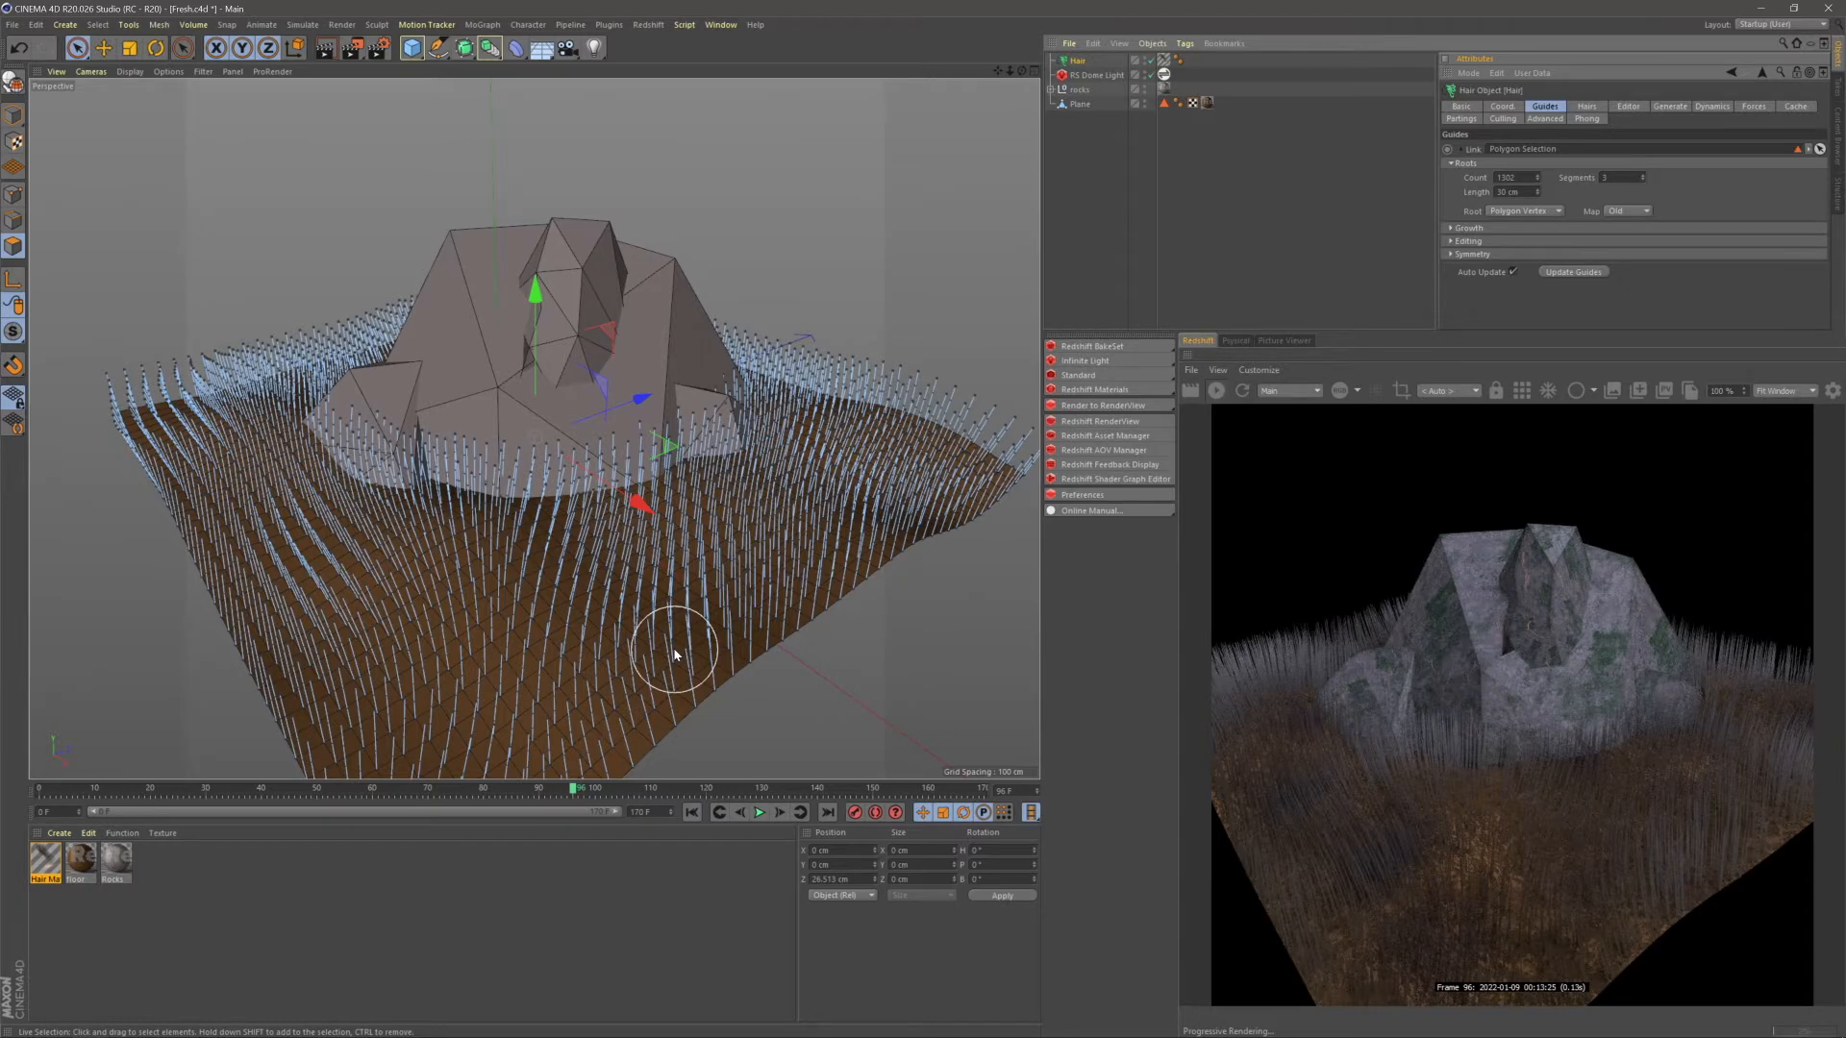
# - Change the hair guides' root distribution to Polygon Area and re-root them on the Plane
pyautogui.click(1524, 211)
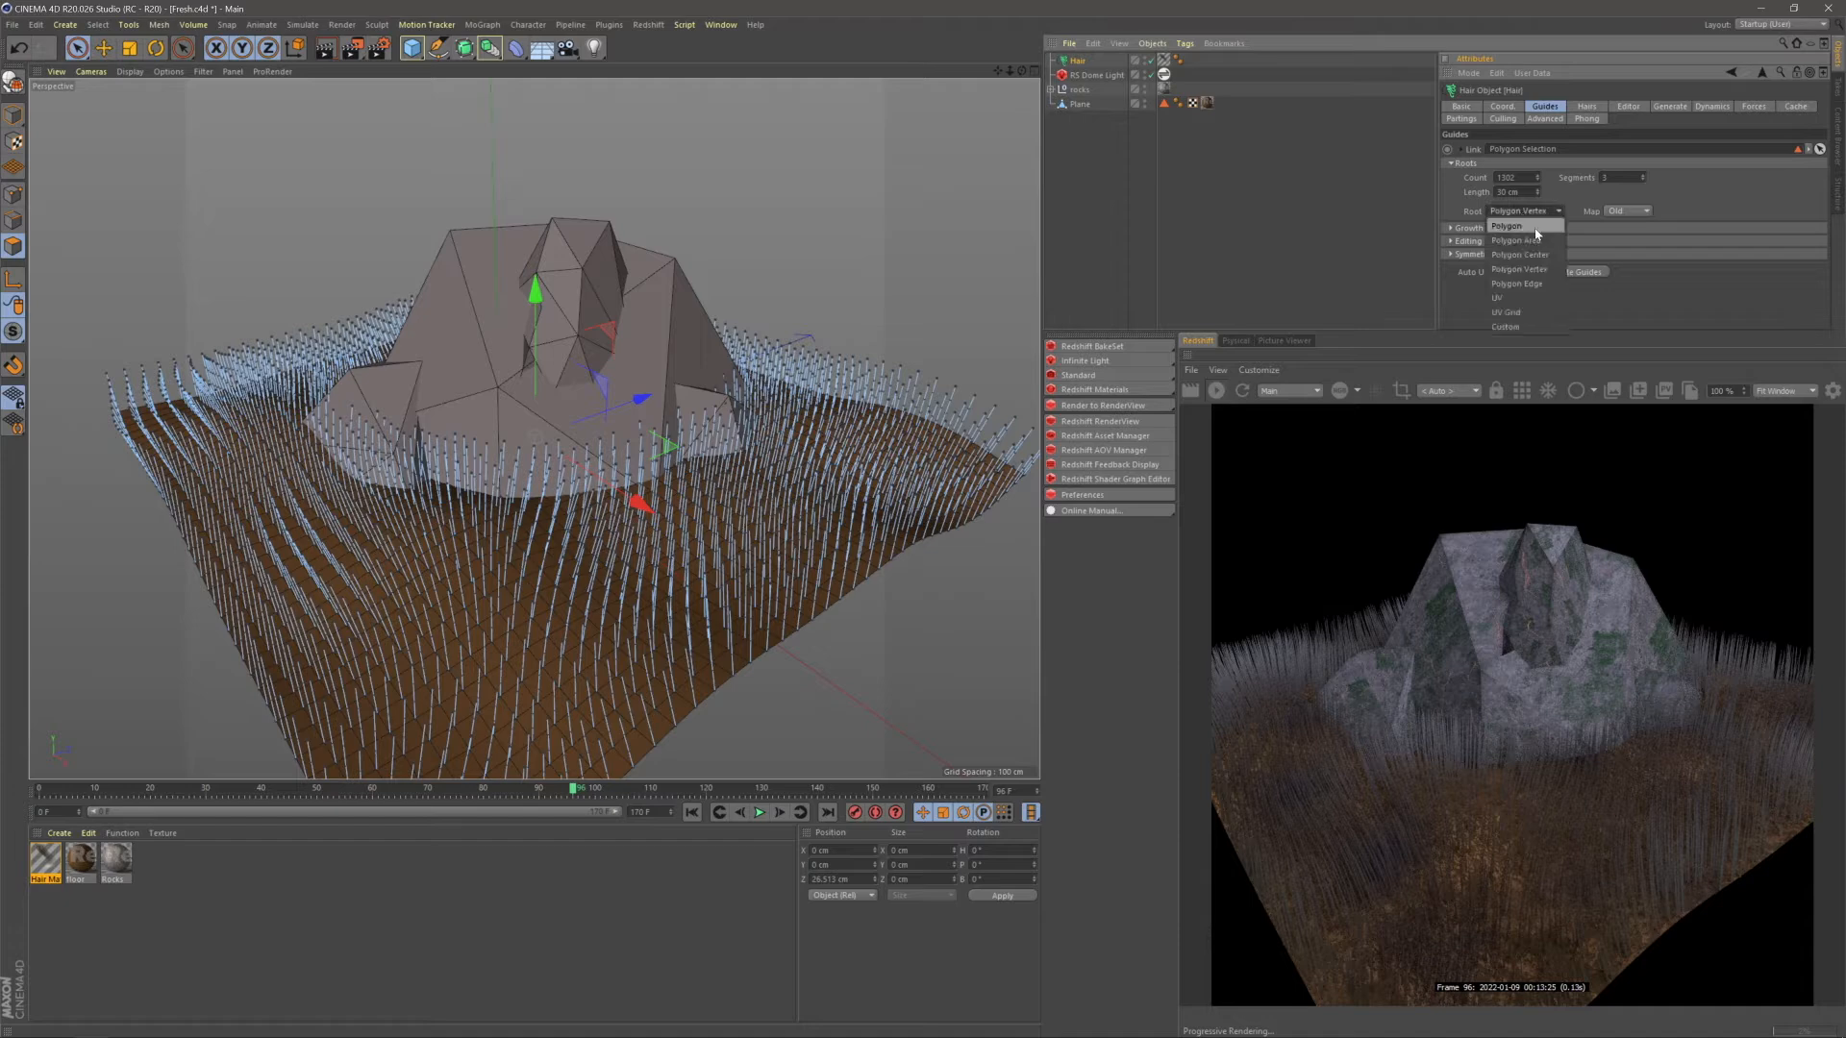
pyautogui.click(1516, 241)
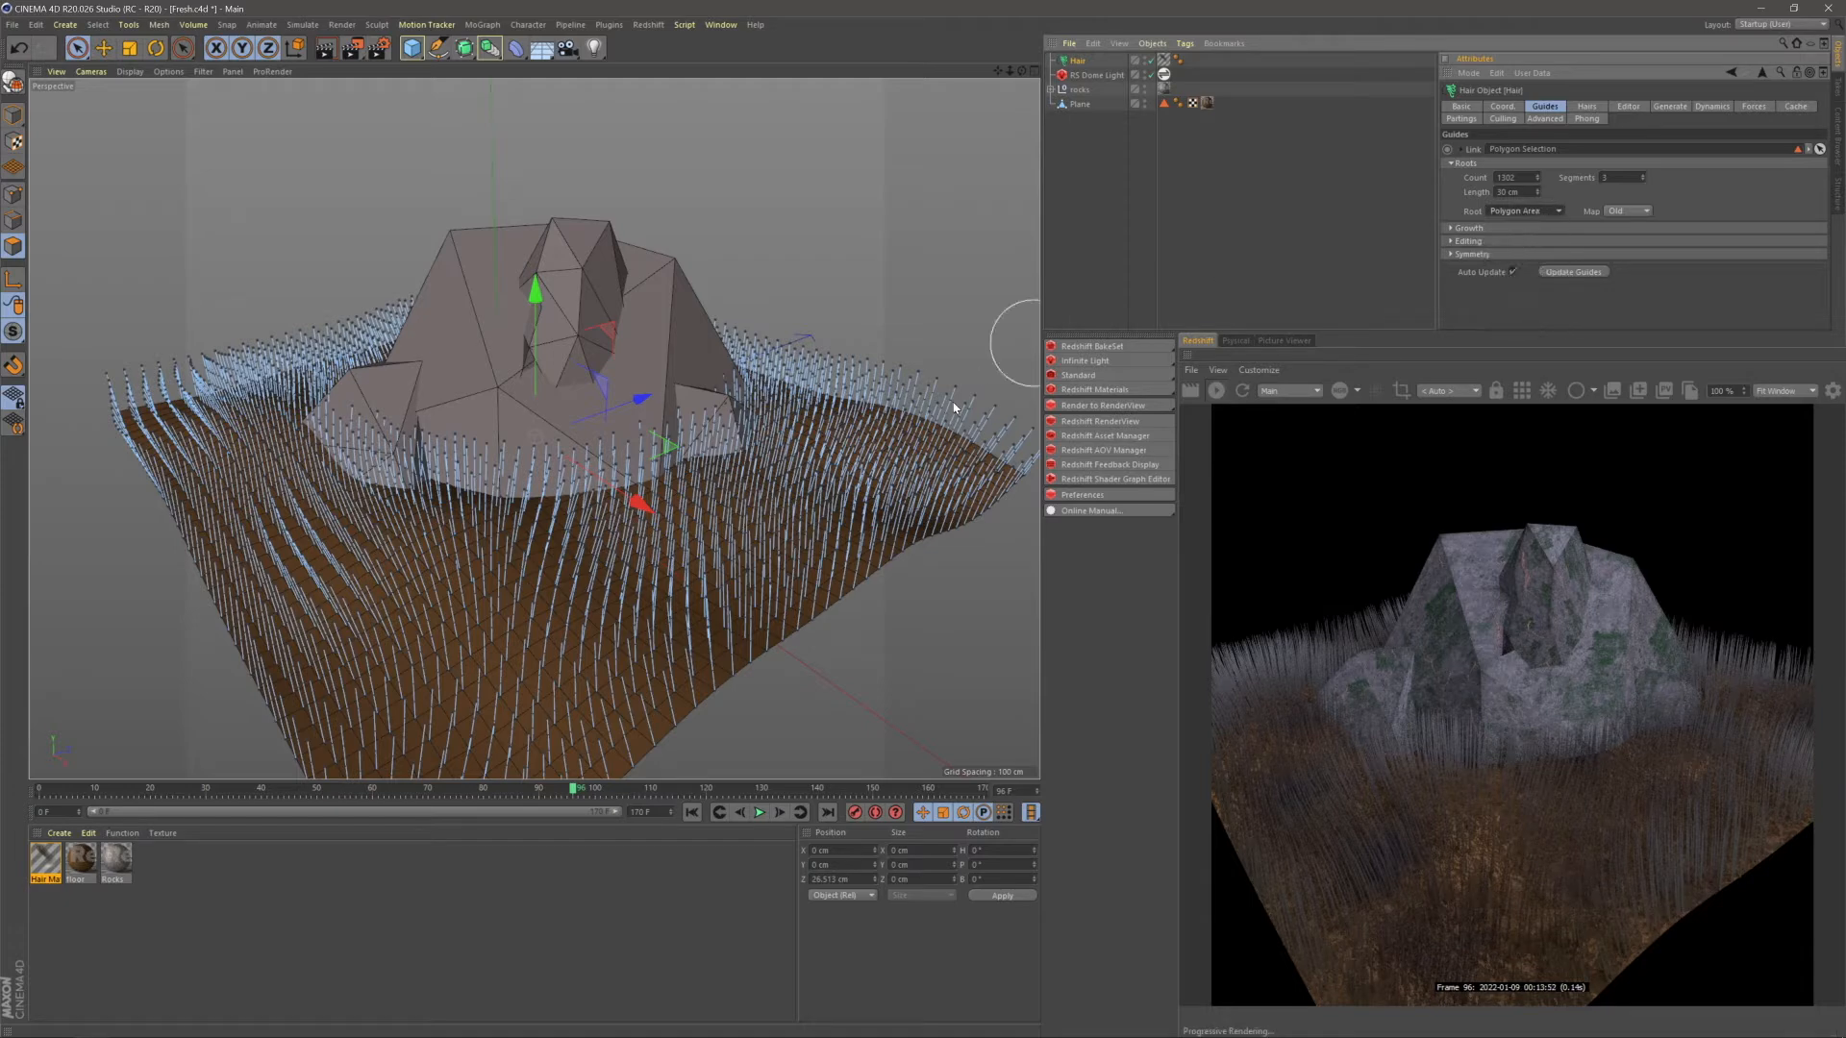
pyautogui.click(1464, 241)
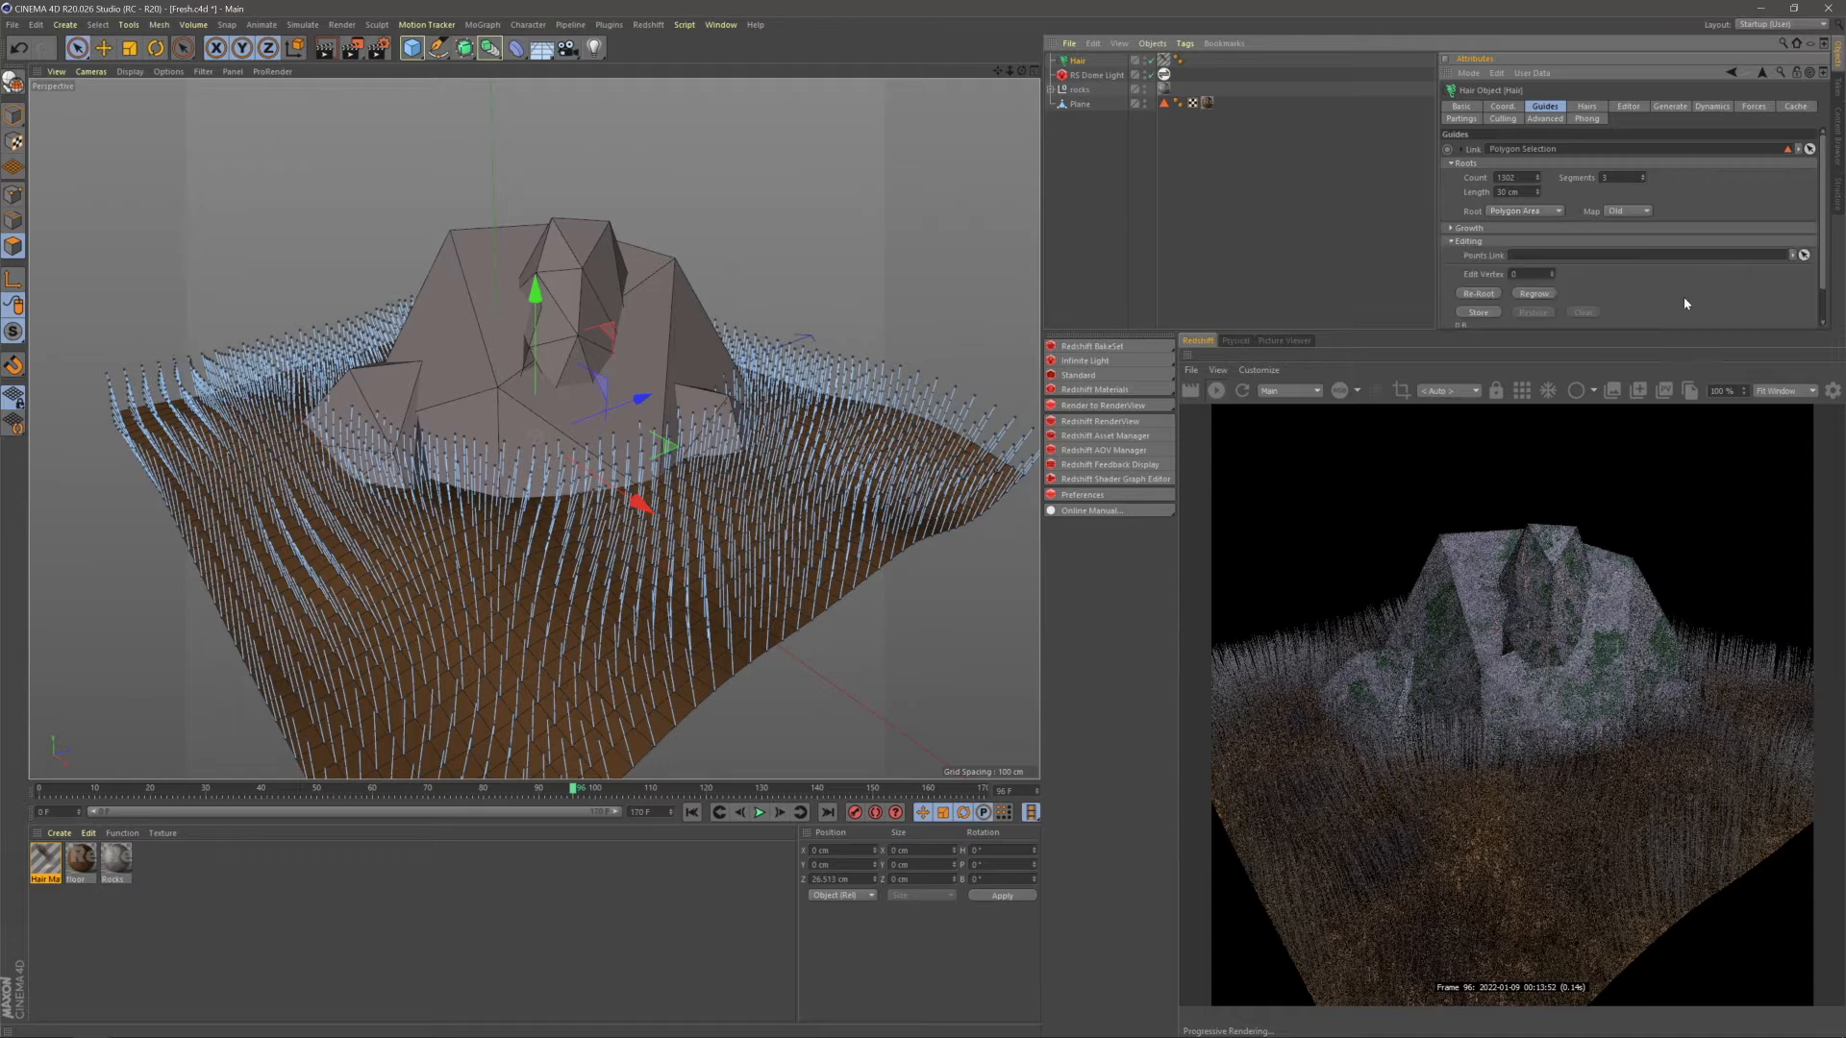
pyautogui.scroll(-2, 1692, 269)
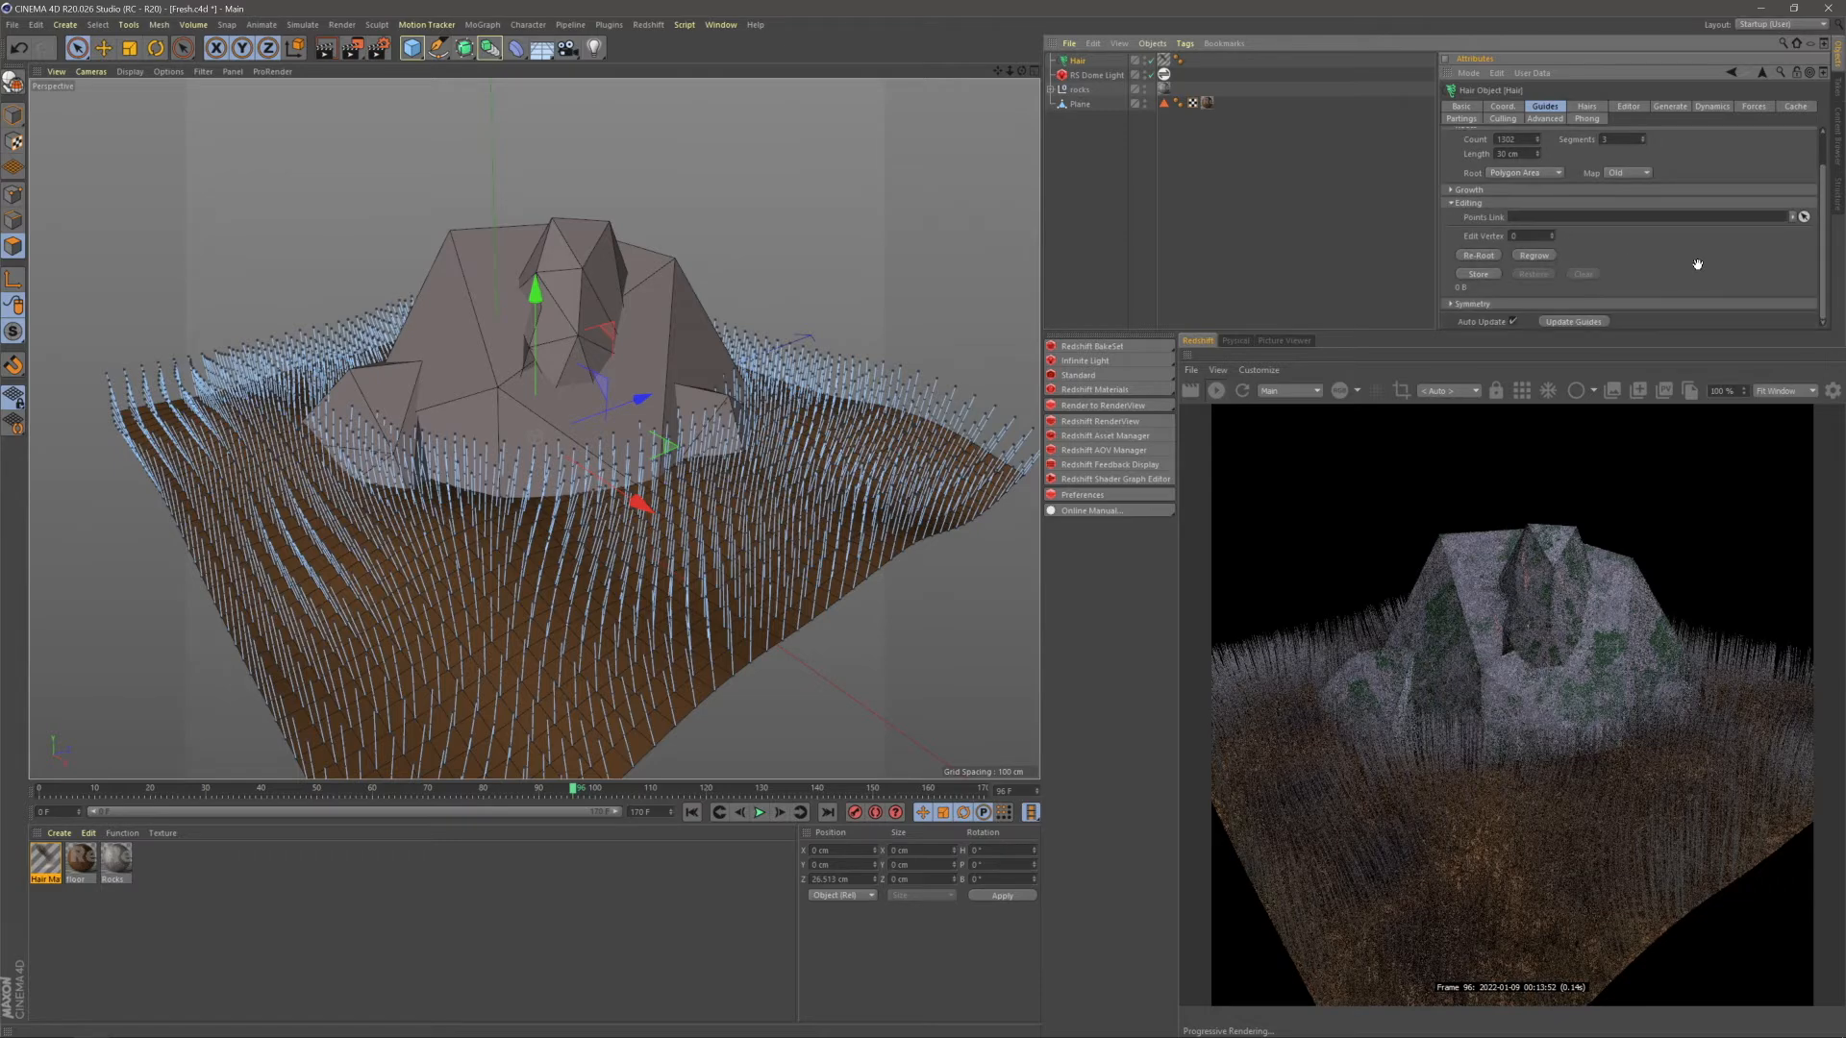
pyautogui.click(1475, 255)
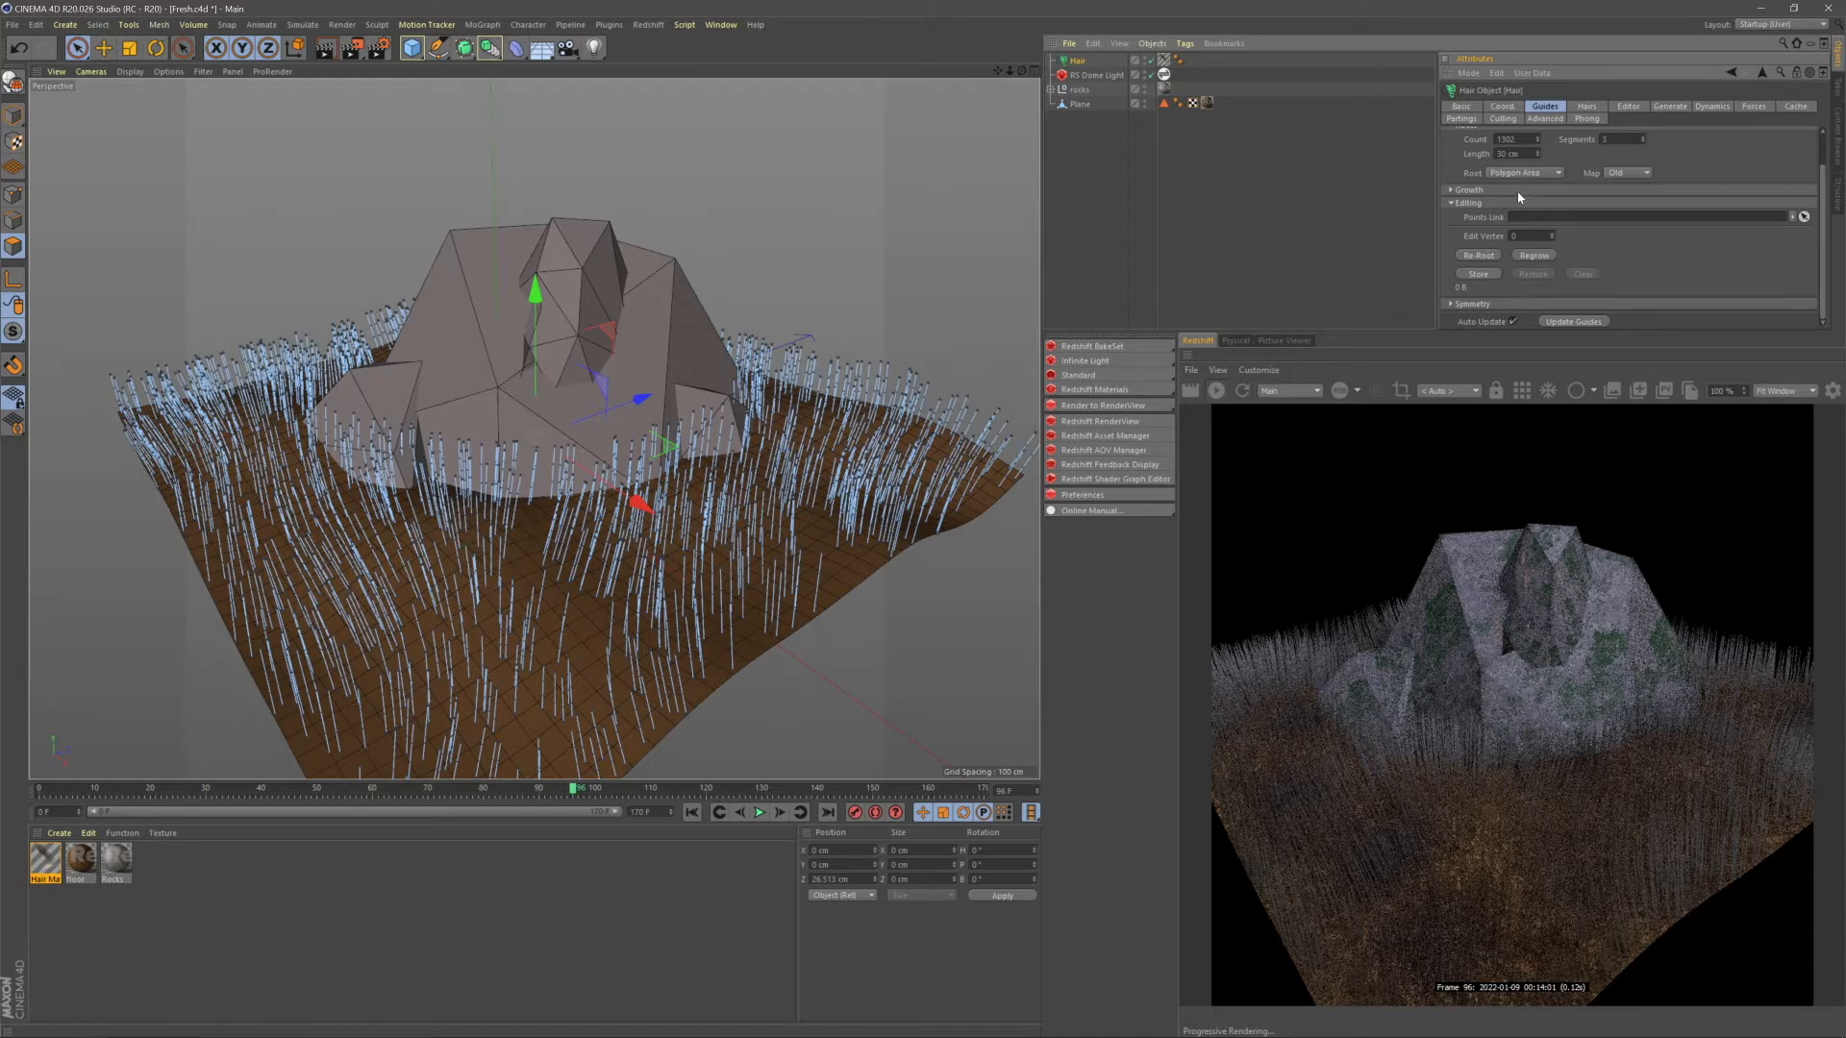
# - Set the Hair object's hair count to 10000 and its hair segments to 8
pyautogui.click(1586, 107)
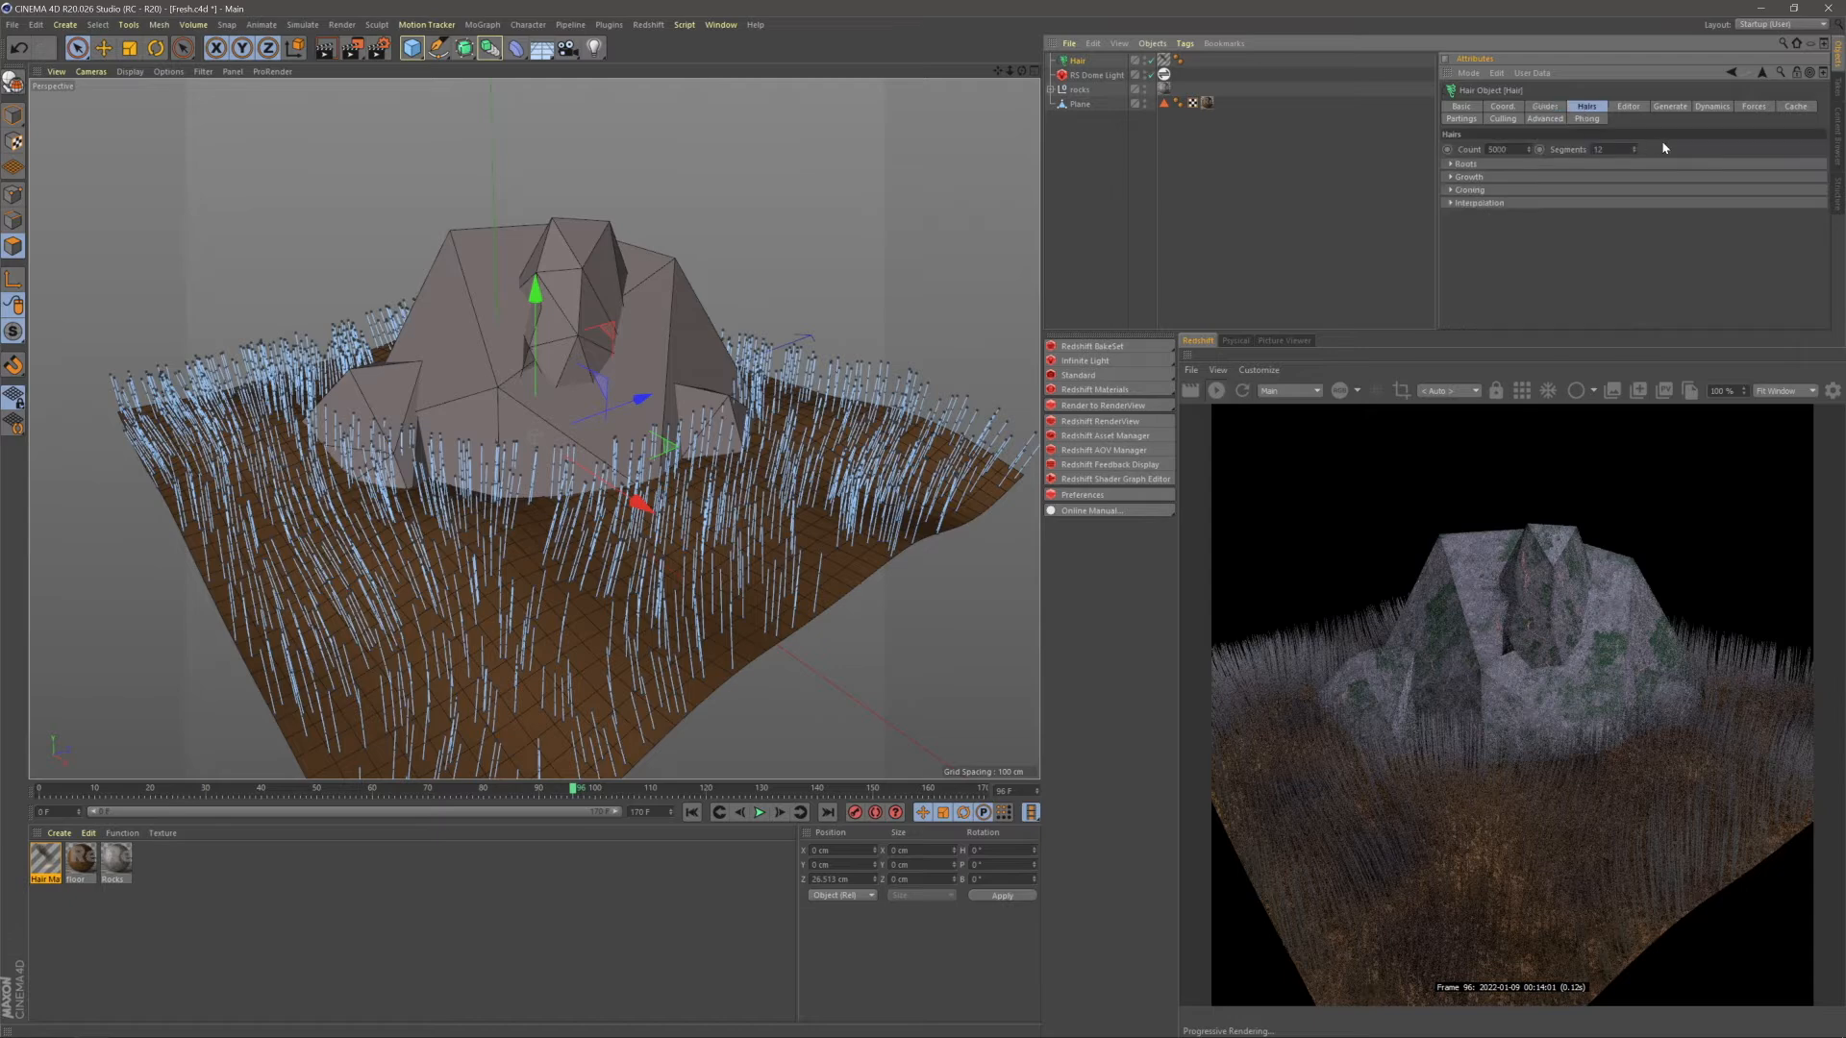
pyautogui.doubleClick(1498, 149)
pyautogui.write('100')
pyautogui.press('Return')
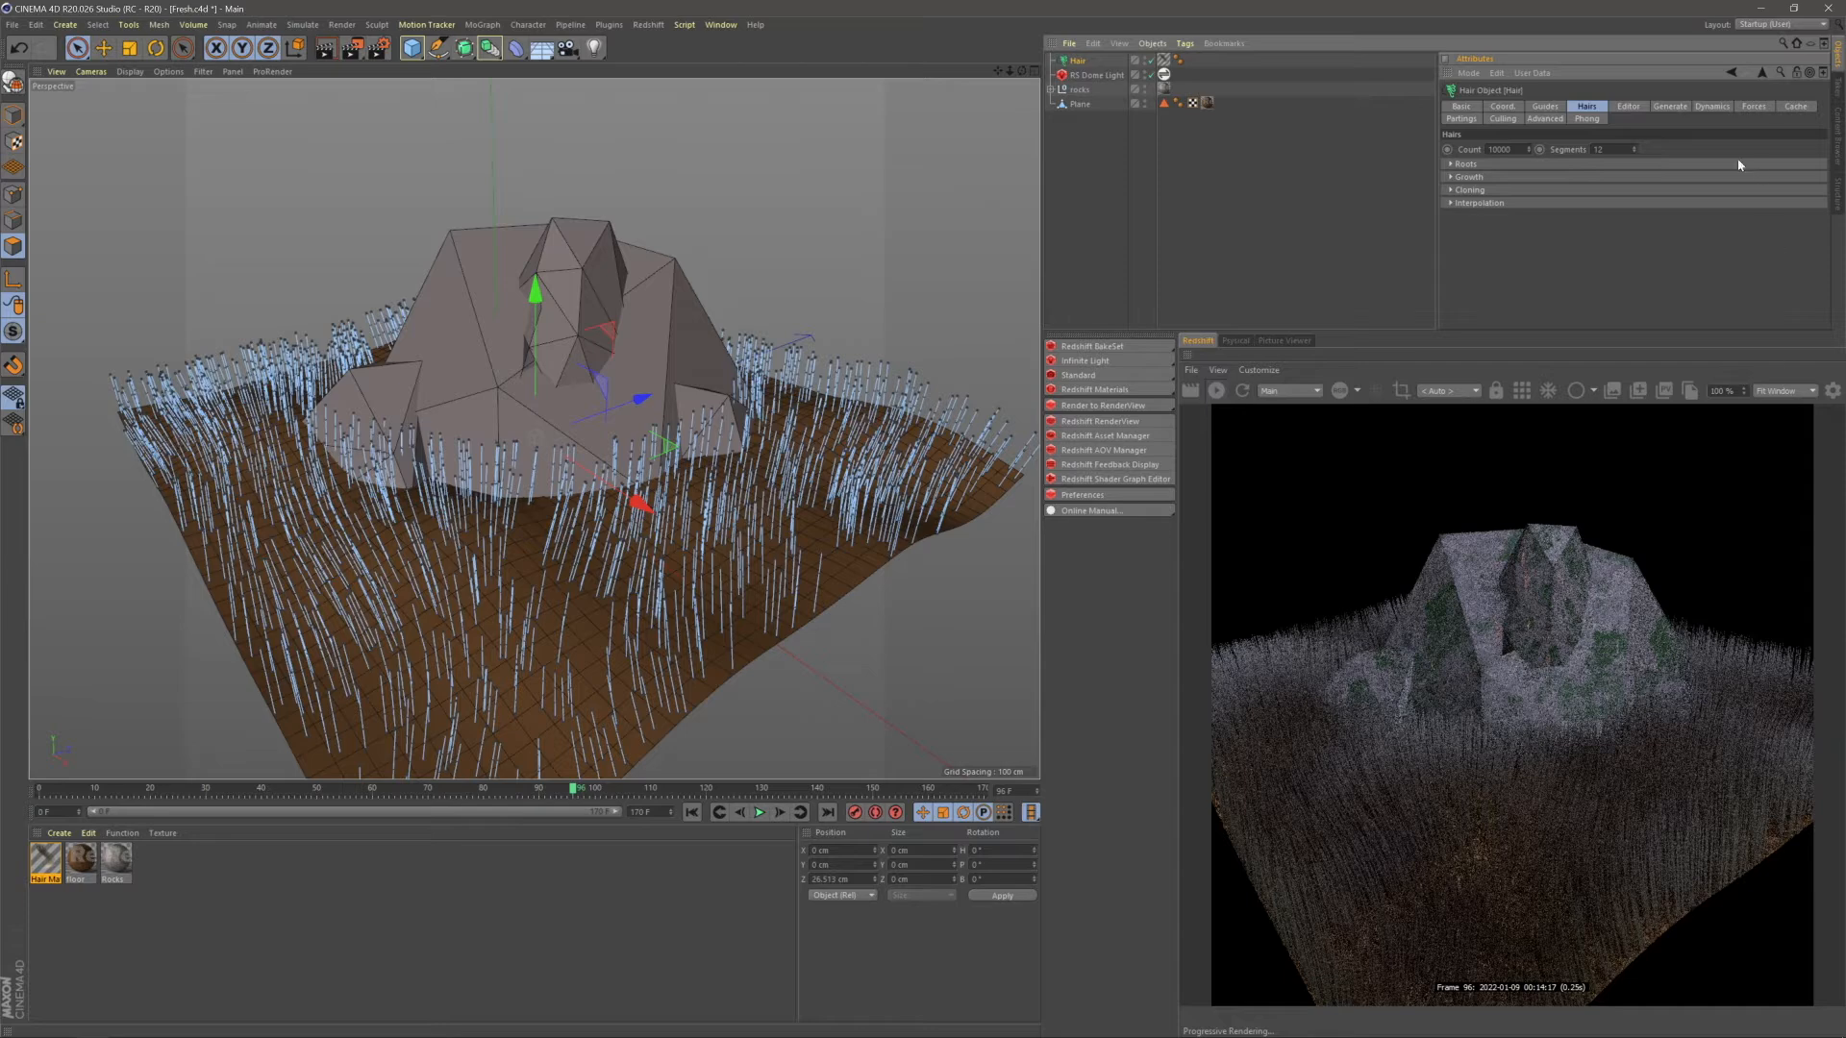
pyautogui.press('Return')
pyautogui.write('8')
pyautogui.press('Return')
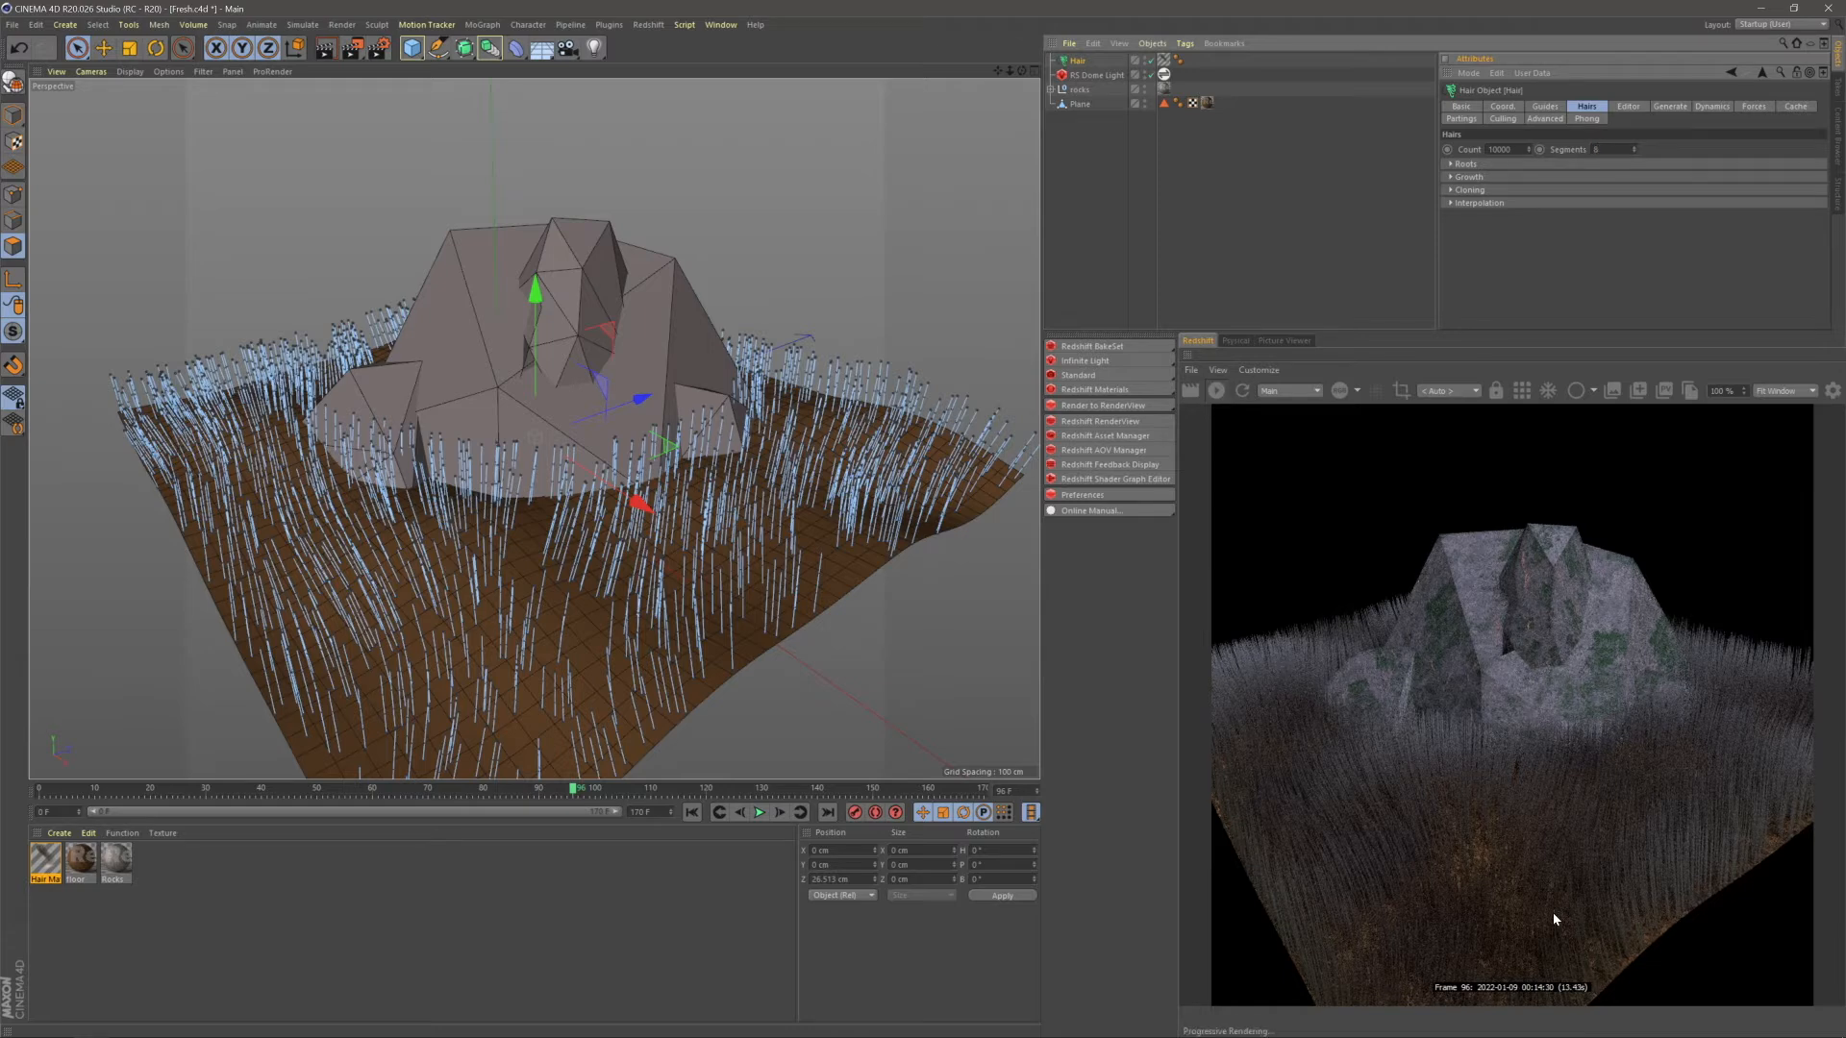
# - Recolour the first knot of the hair material's color gradient to dark green with a hue of about 133° and raise its brightness value
pyautogui.click(1249, 228)
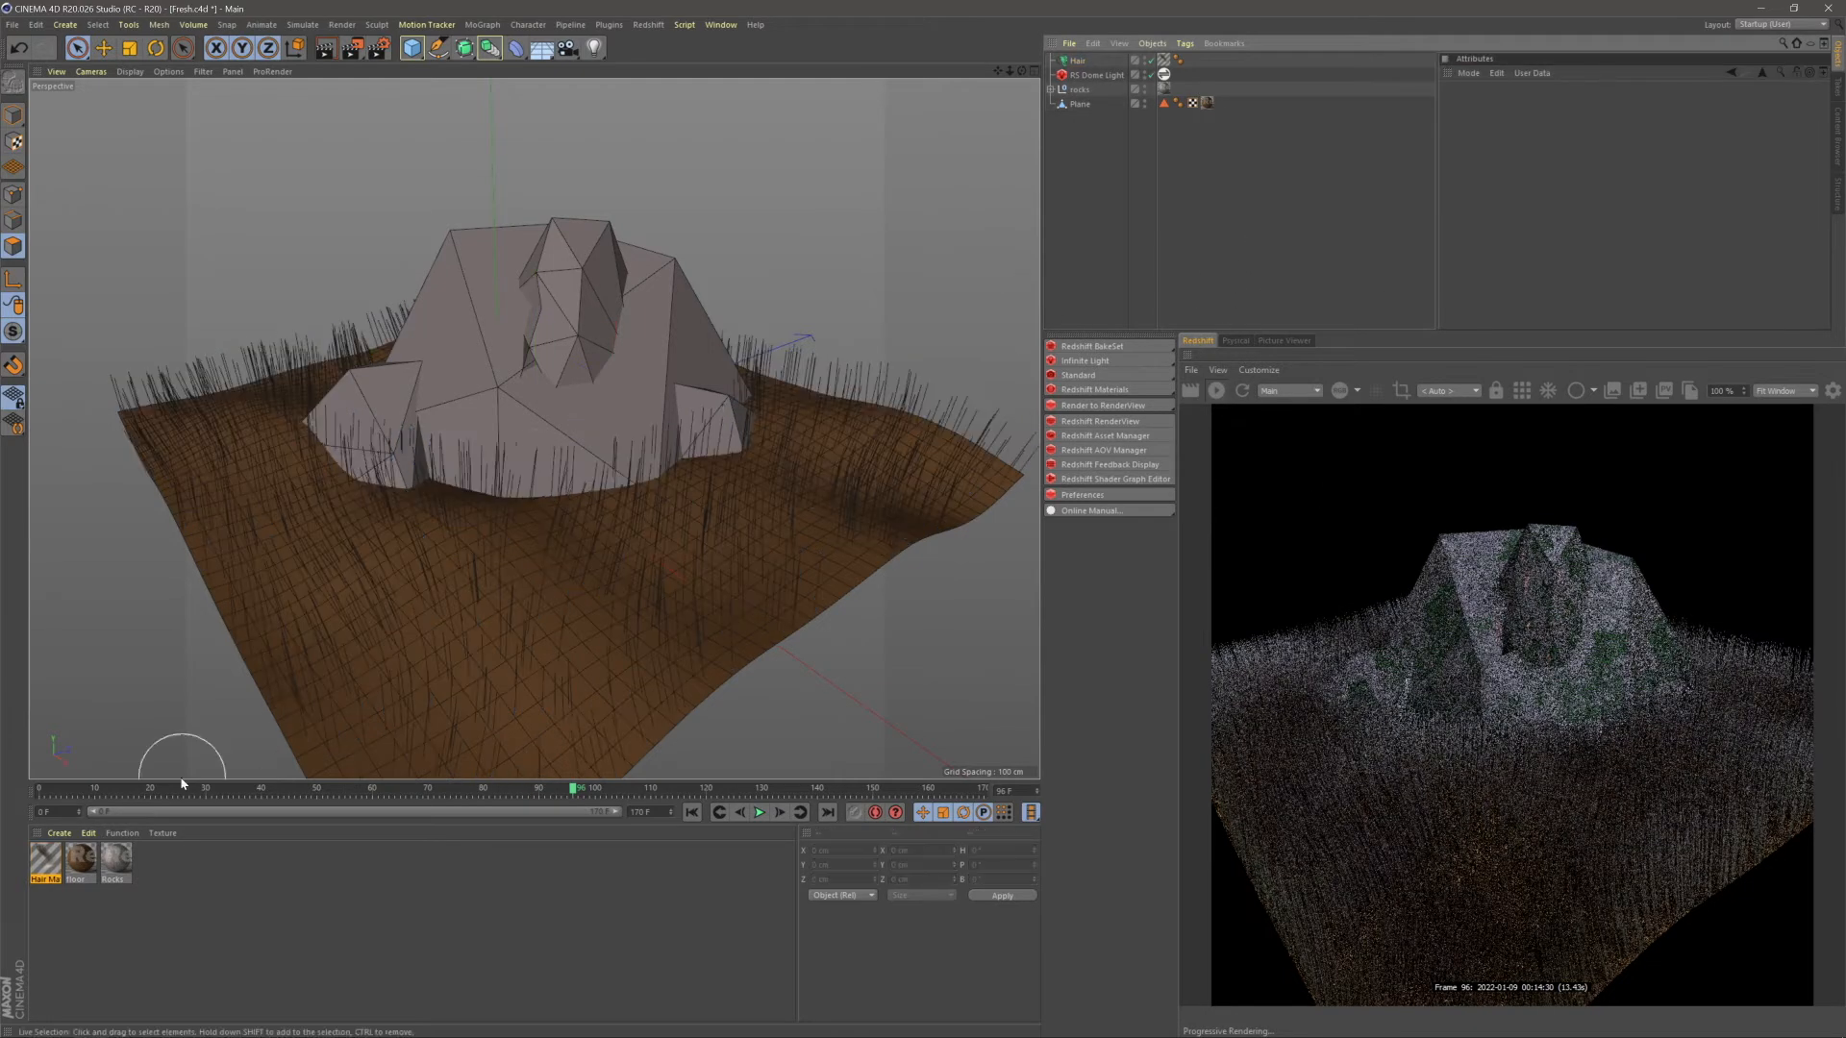
pyautogui.doubleClick(44, 875)
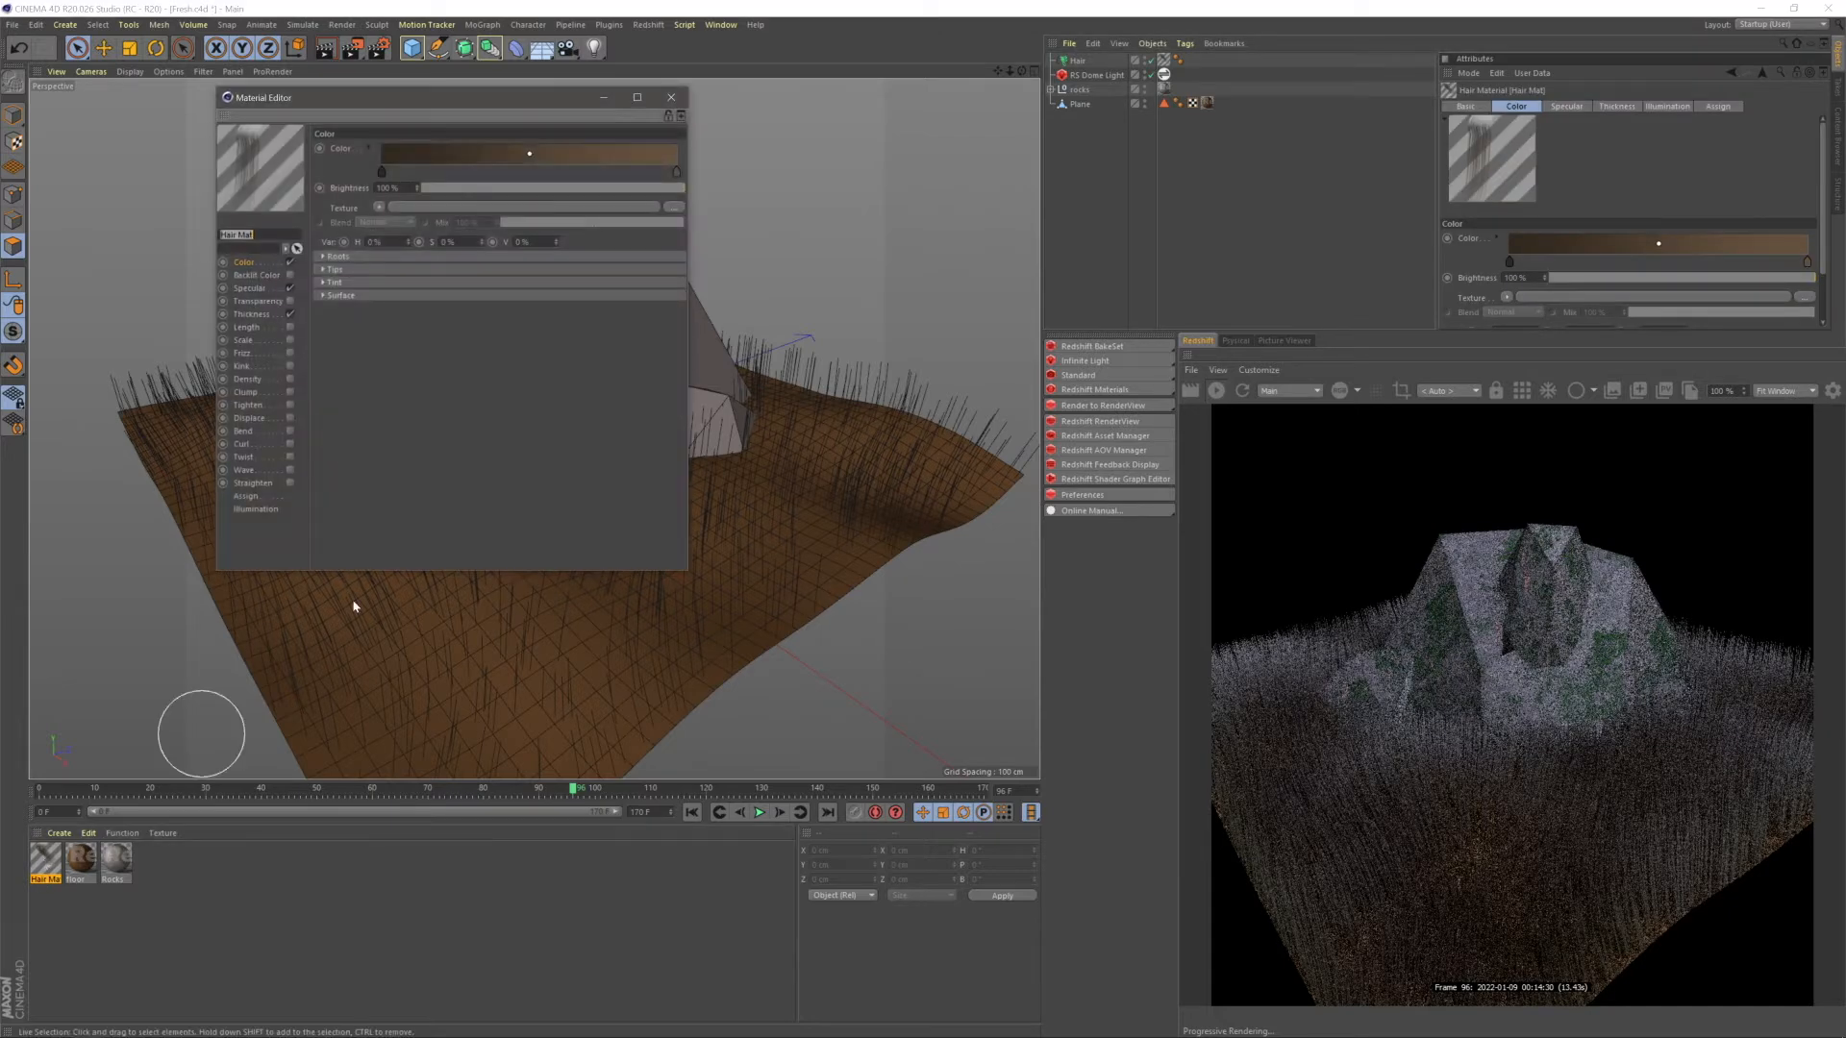
pyautogui.moveTo(466, 103); pyautogui.dragTo(664, 292)
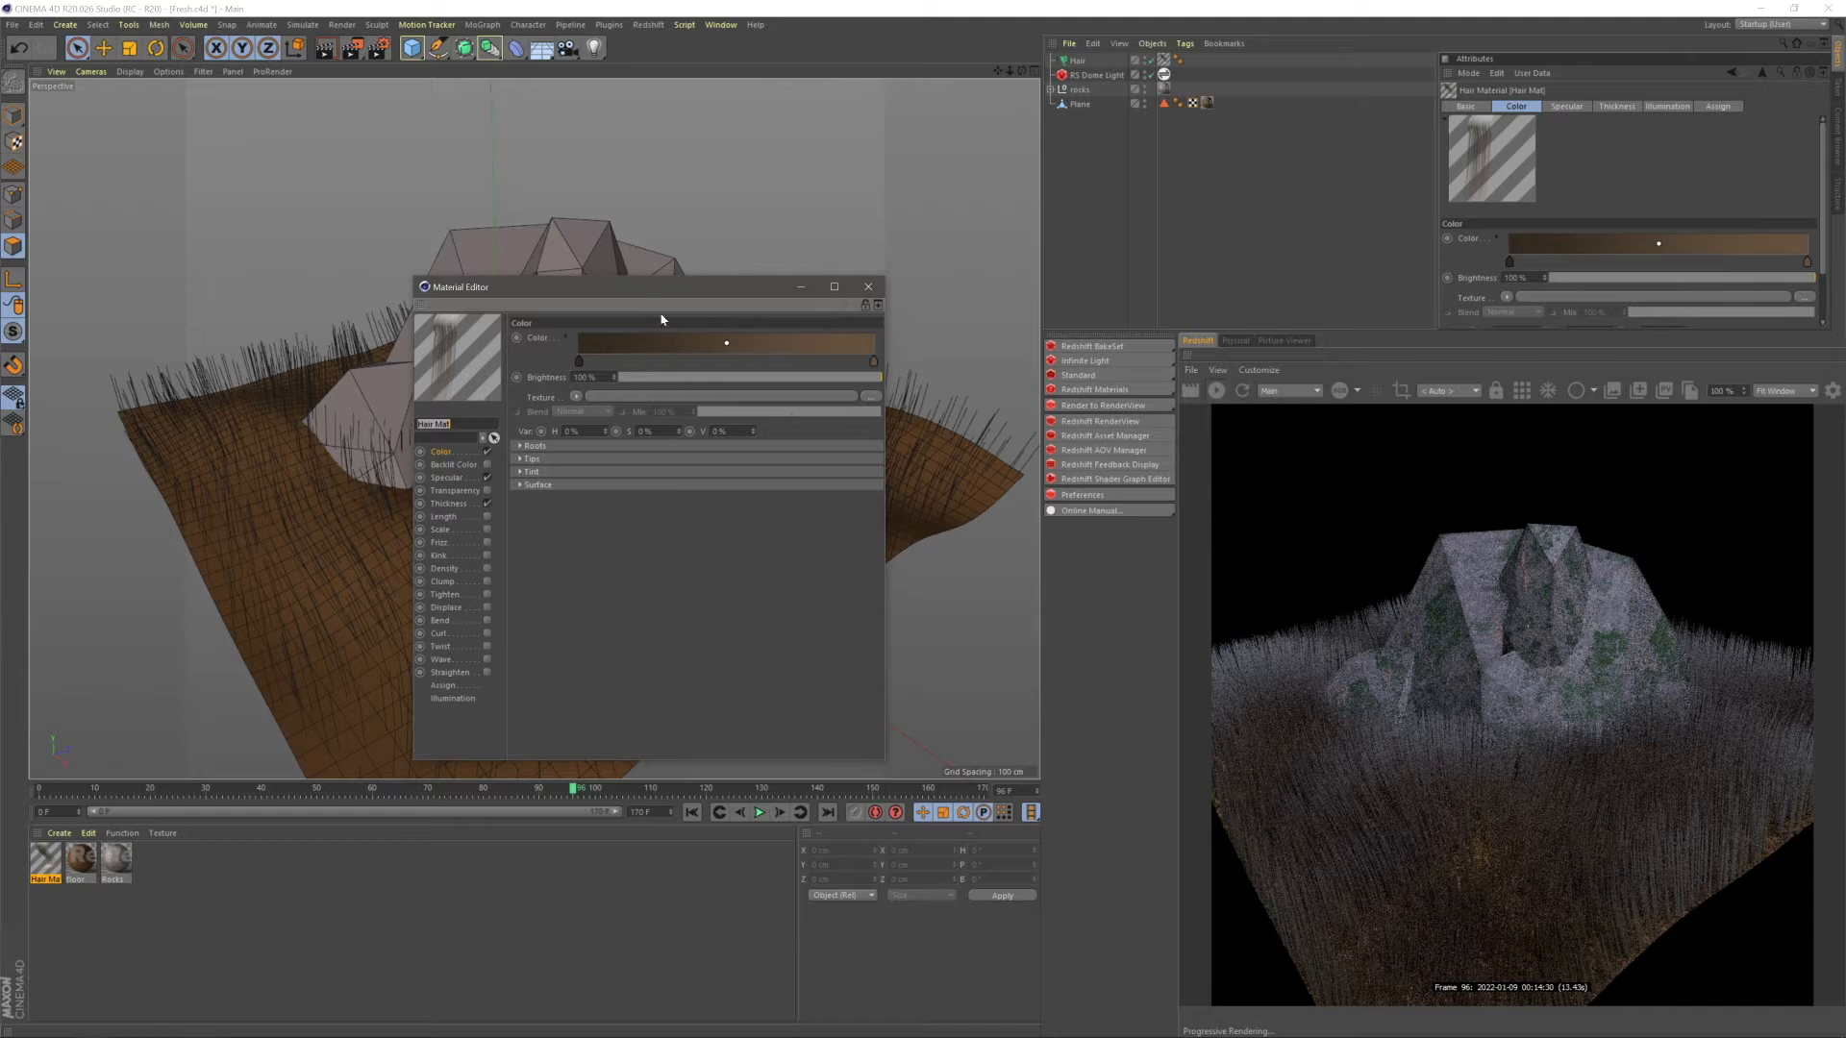
pyautogui.moveTo(663, 301); pyautogui.dragTo(810, 366)
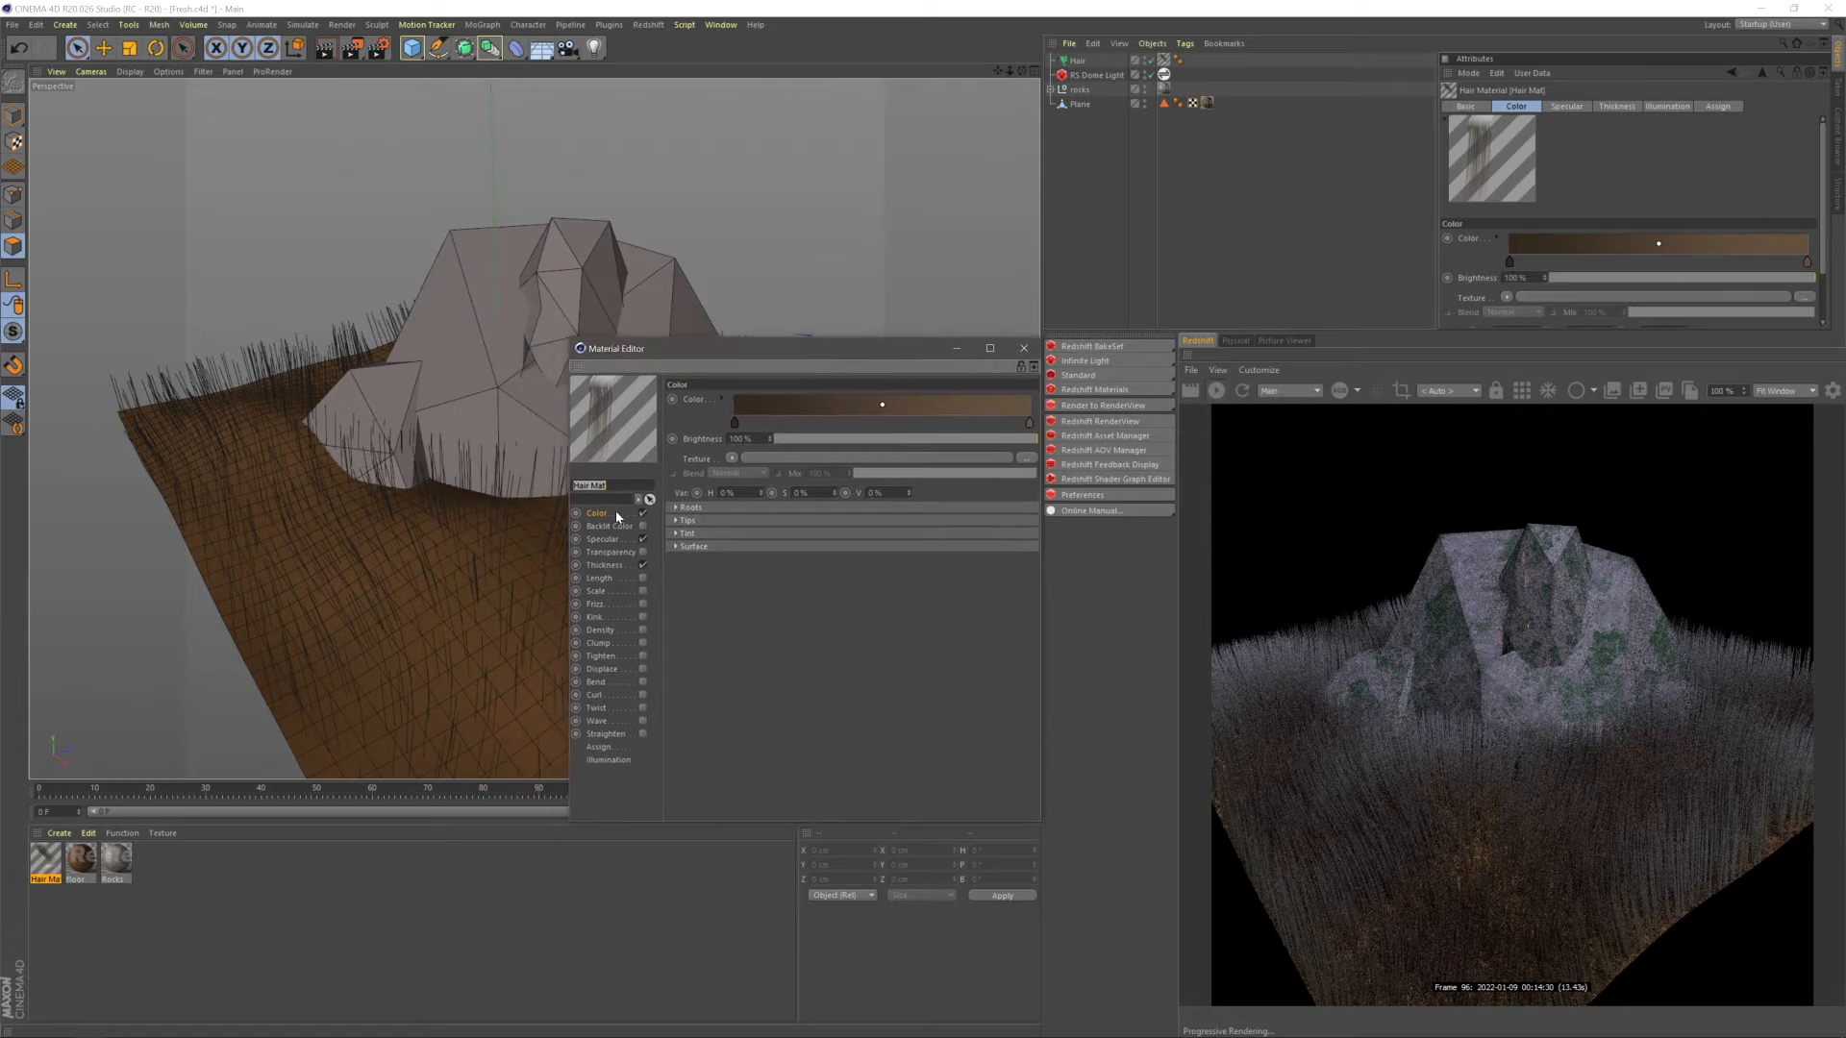
pyautogui.doubleClick(734, 423)
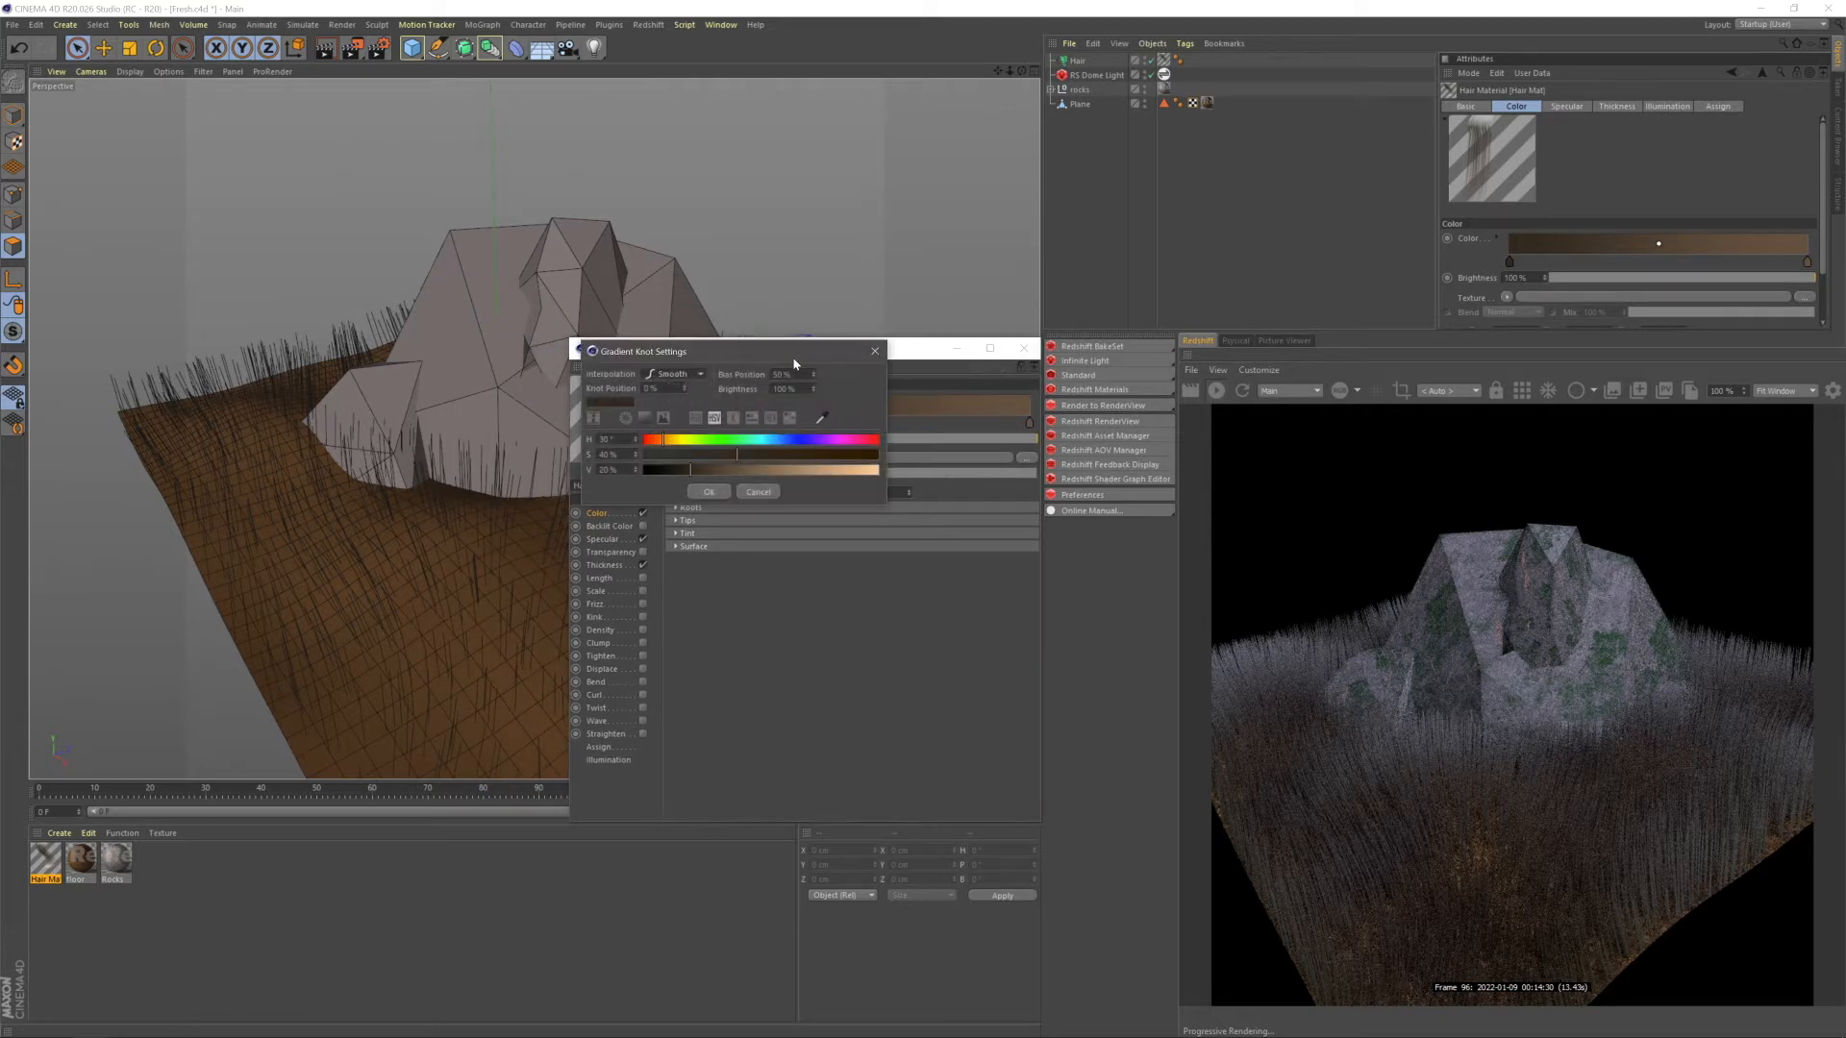
pyautogui.click(782, 606)
pyautogui.click(762, 637)
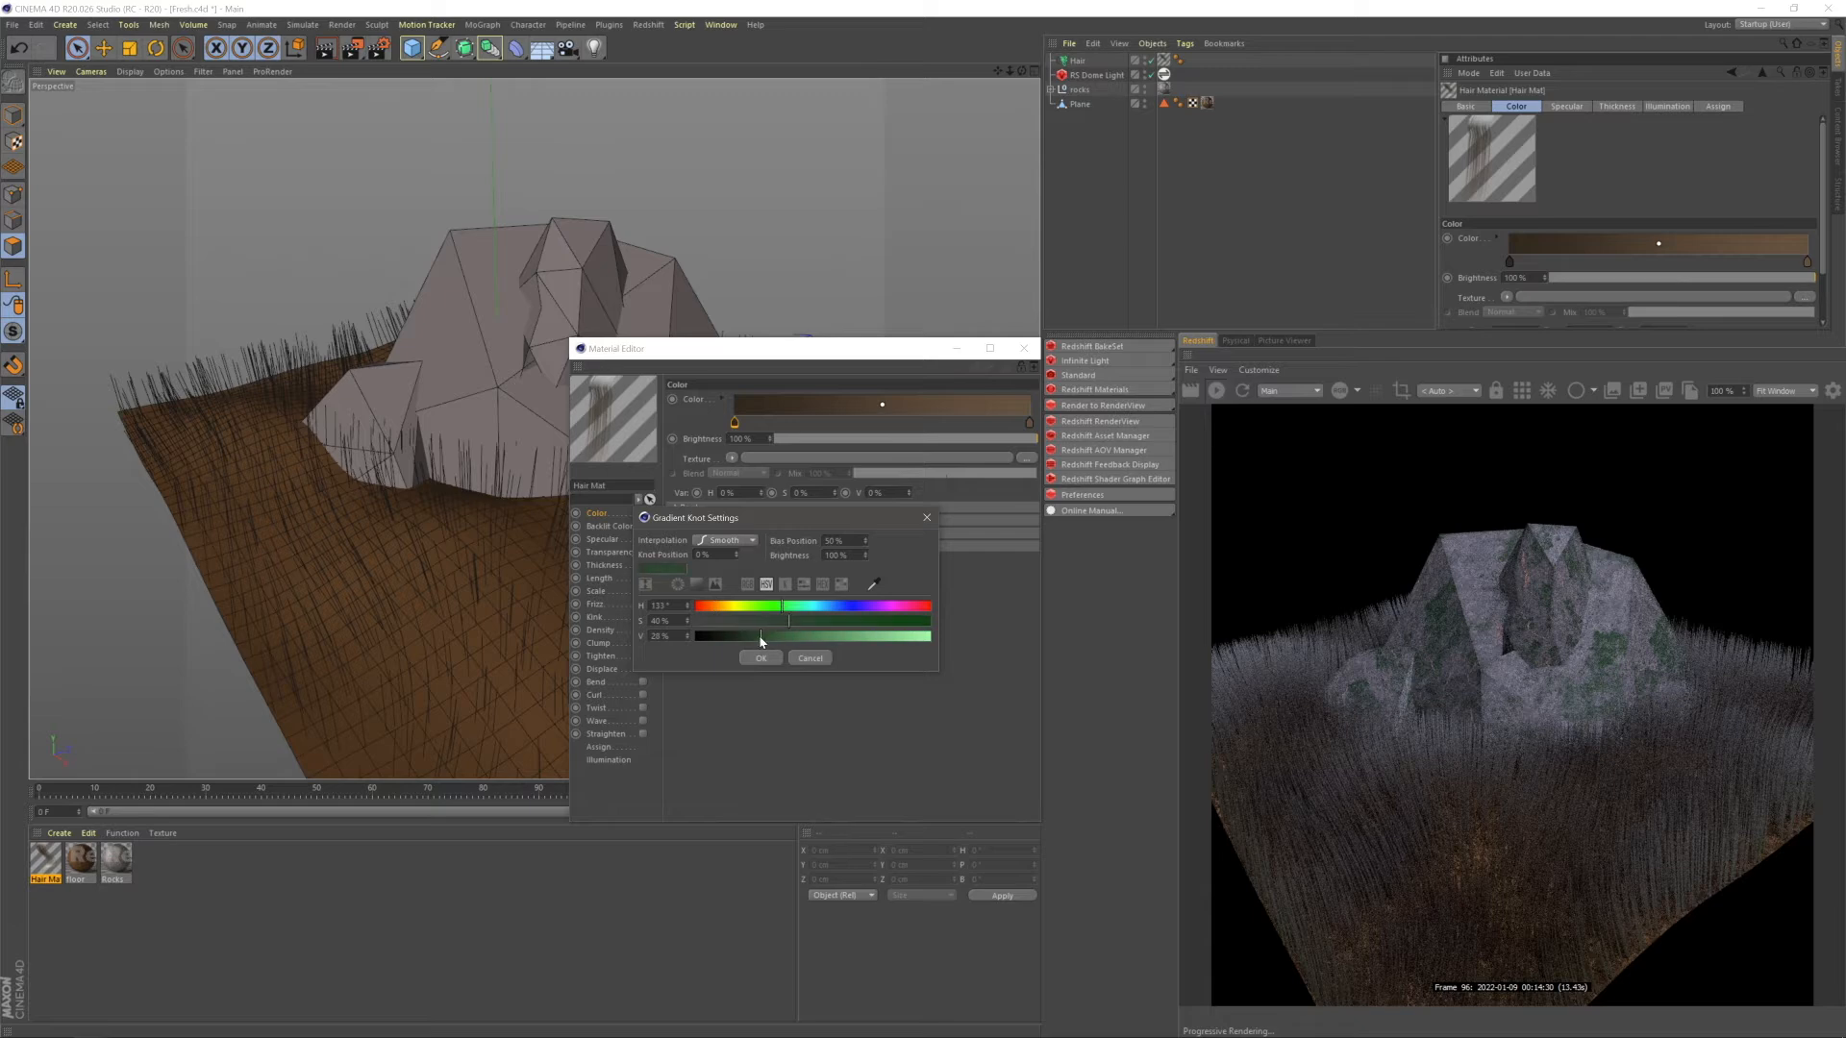
pyautogui.click(761, 657)
# - Recolour the last knot of the hair material's color gradient to a lighter green with a hue of about 121° and 52% brightness value
pyautogui.doubleClick(1030, 424)
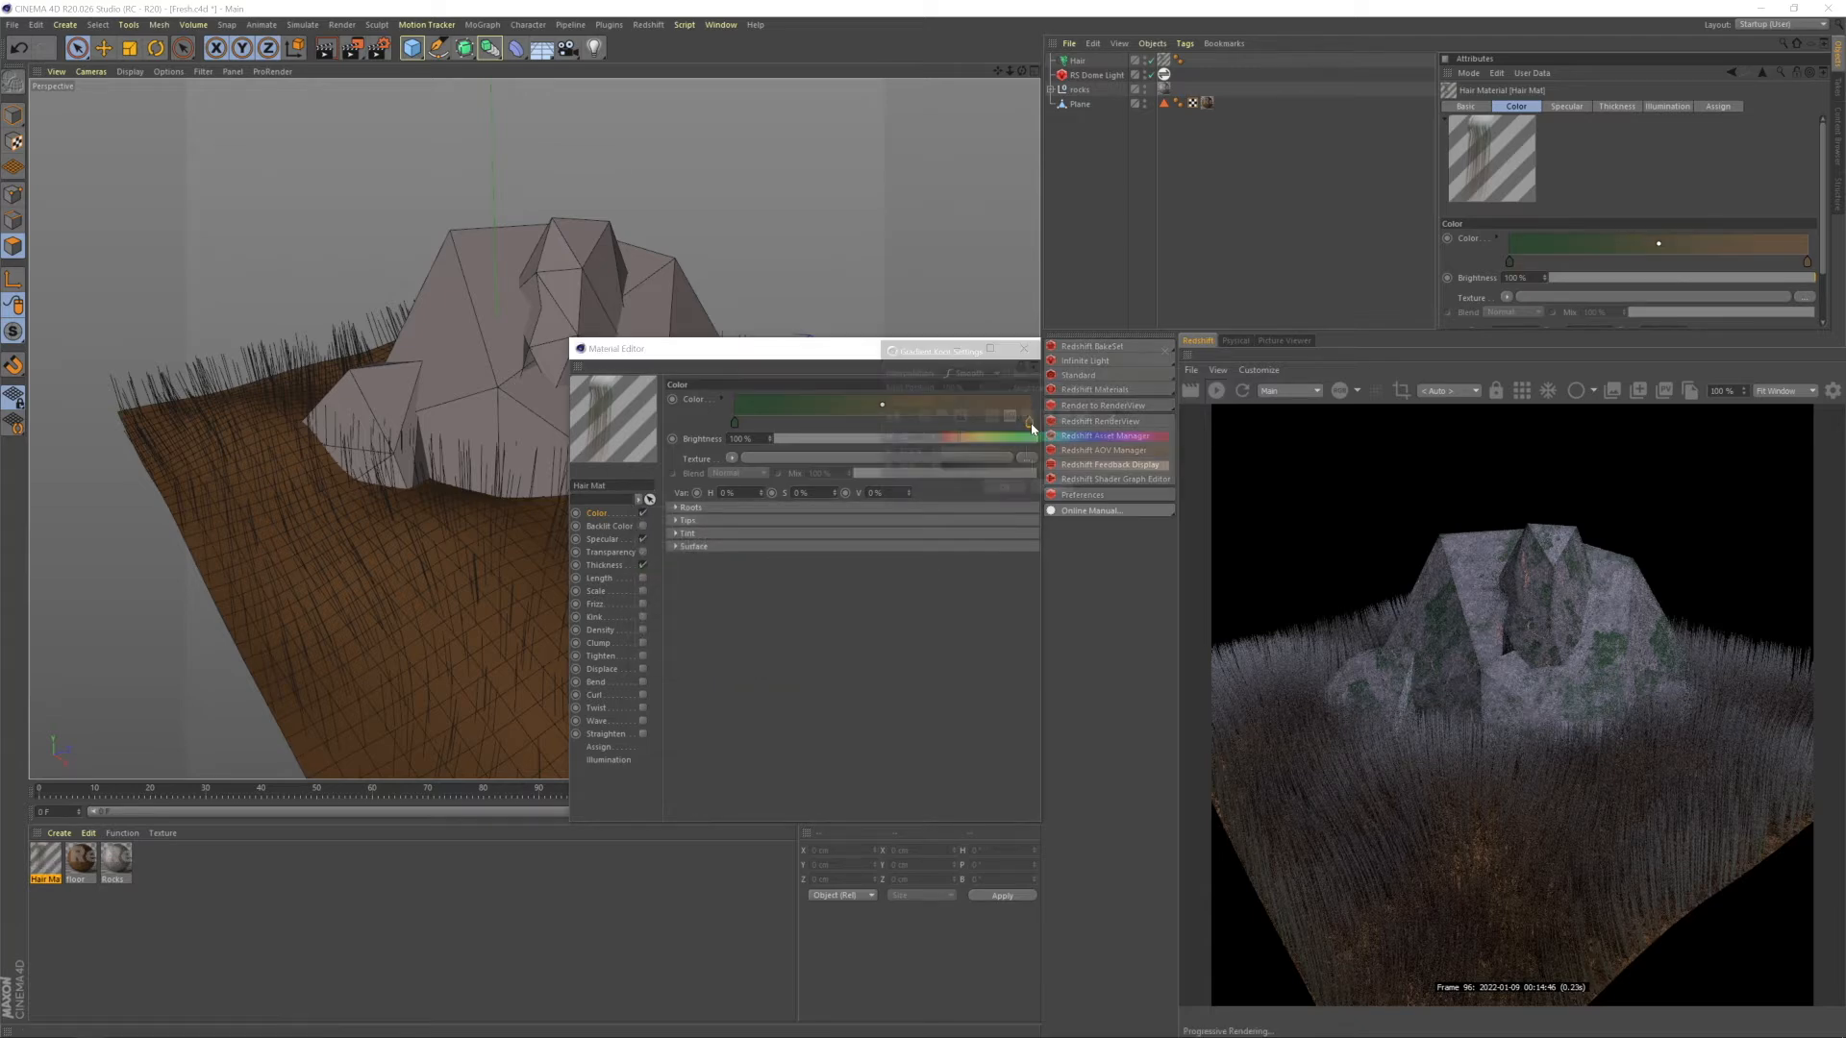
pyautogui.click(1037, 439)
pyautogui.click(1005, 454)
pyautogui.click(1063, 469)
pyautogui.click(1020, 439)
pyautogui.click(1030, 454)
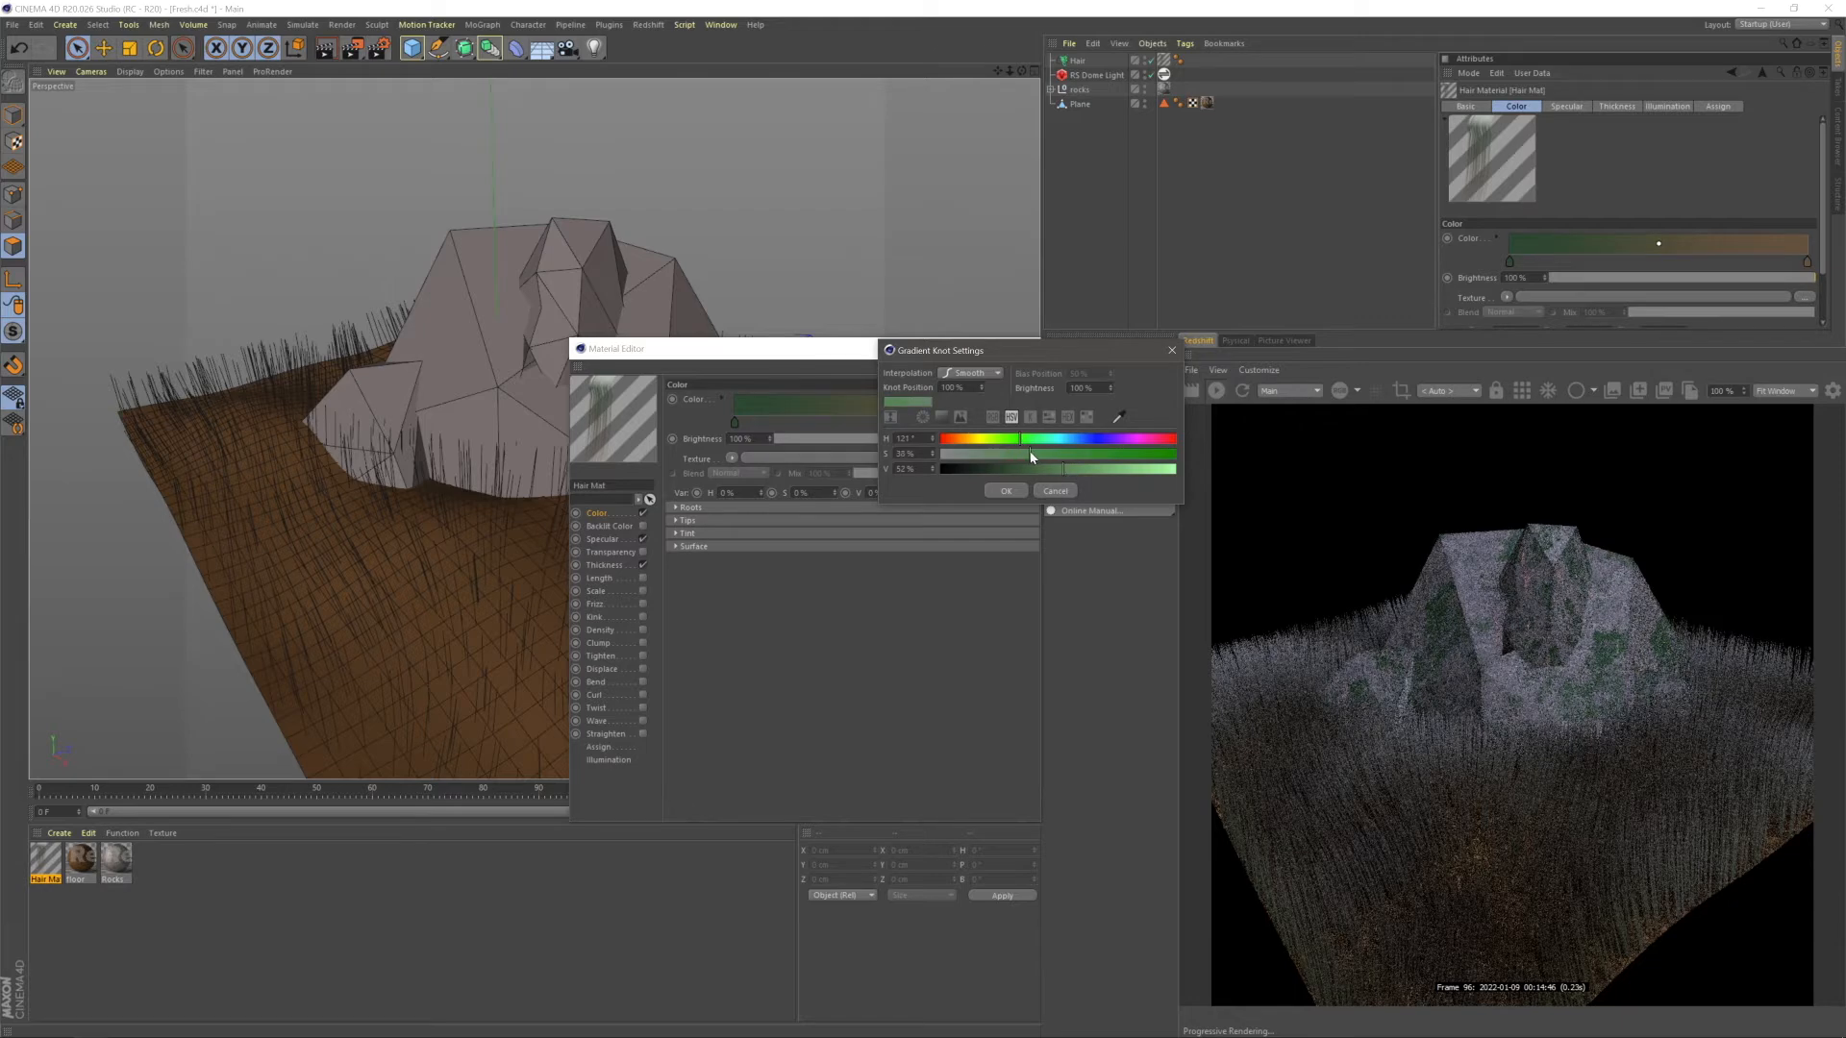
pyautogui.click(1008, 491)
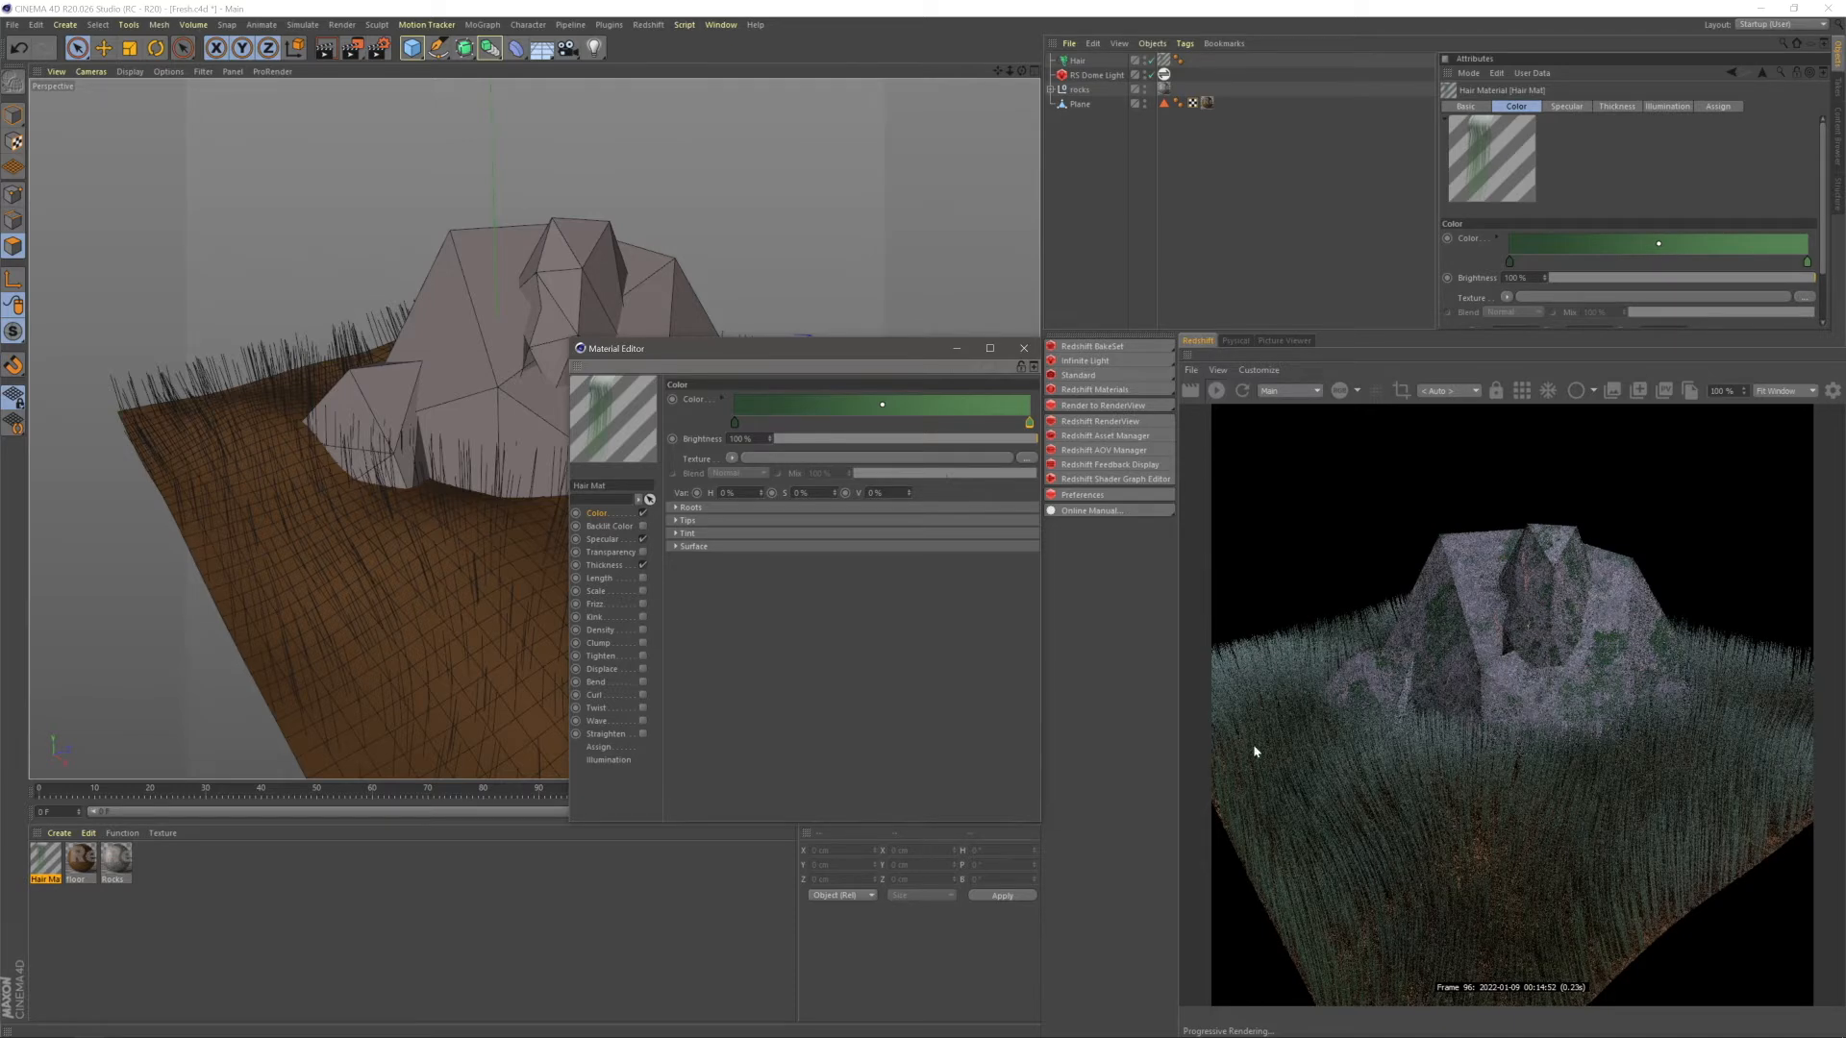
# - Tint the hair material's primary specular color pale yellow-green with a hue of about 89° and 26% saturation
pyautogui.click(603, 540)
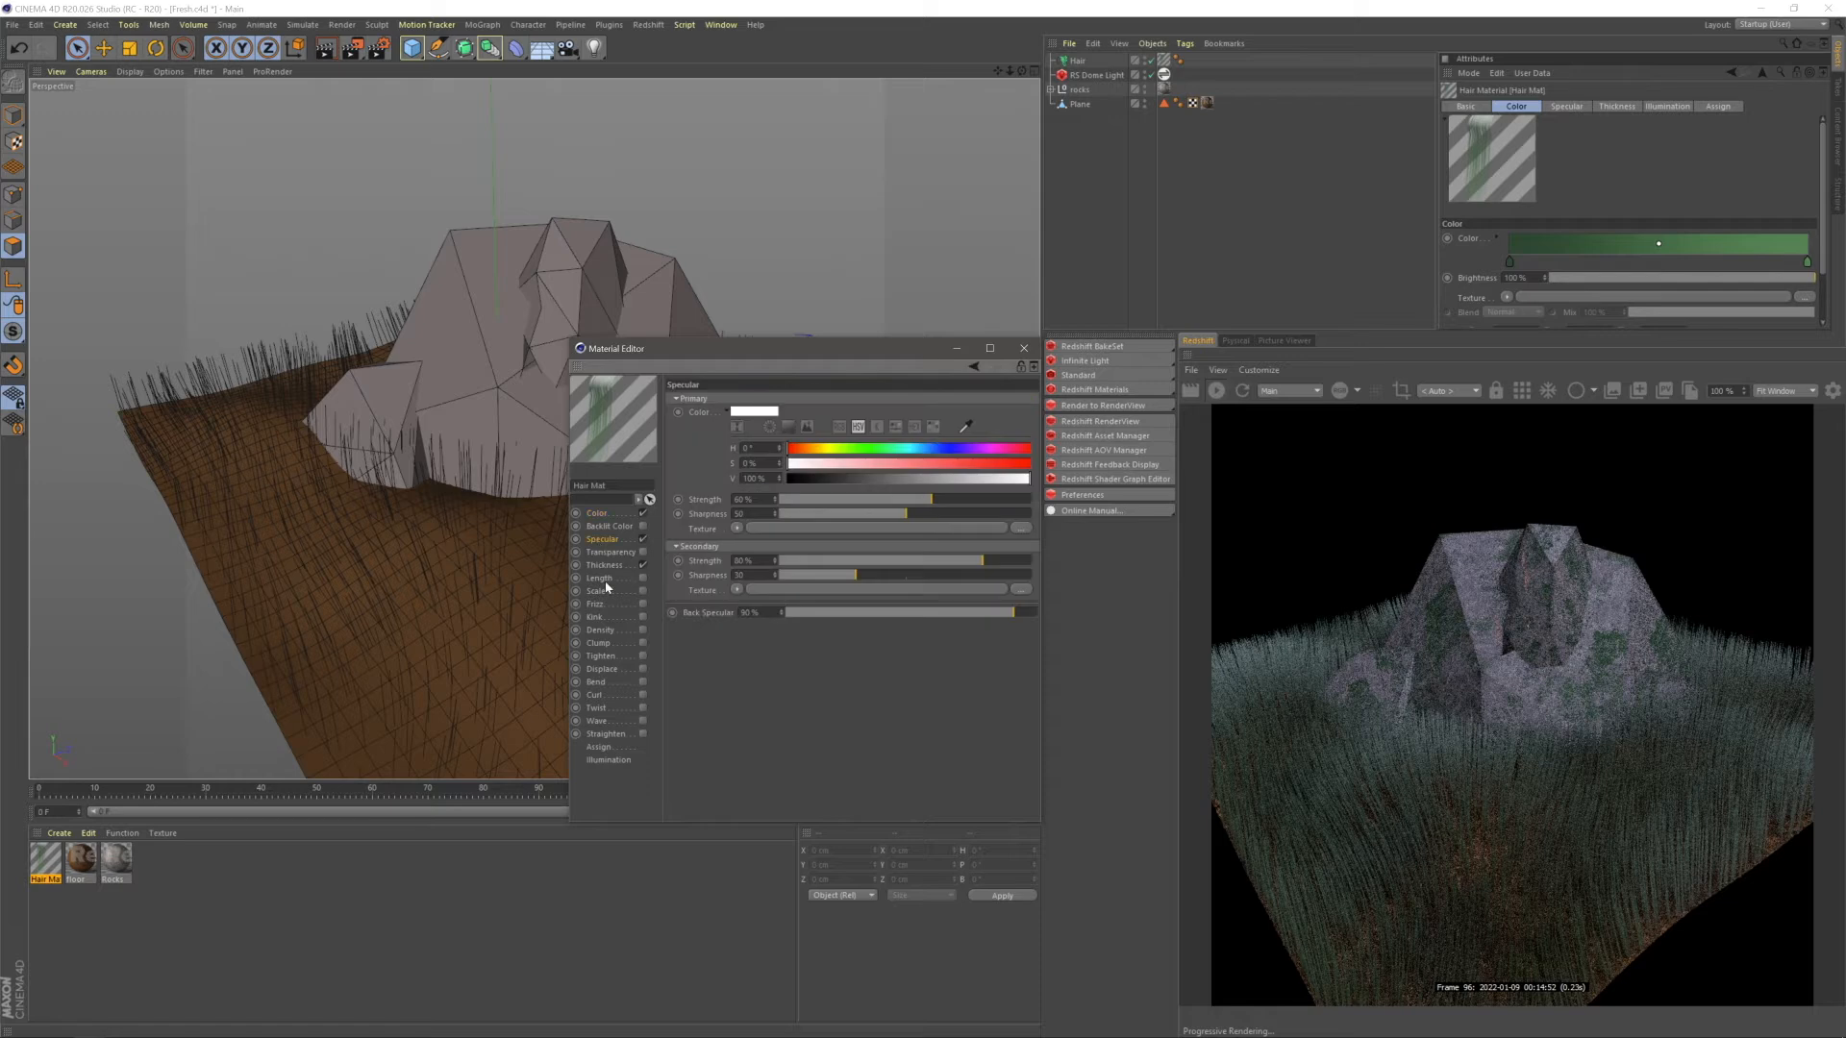
pyautogui.click(750, 414)
pyautogui.moveTo(737, 410); pyautogui.dragTo(719, 410)
pyautogui.click(721, 425)
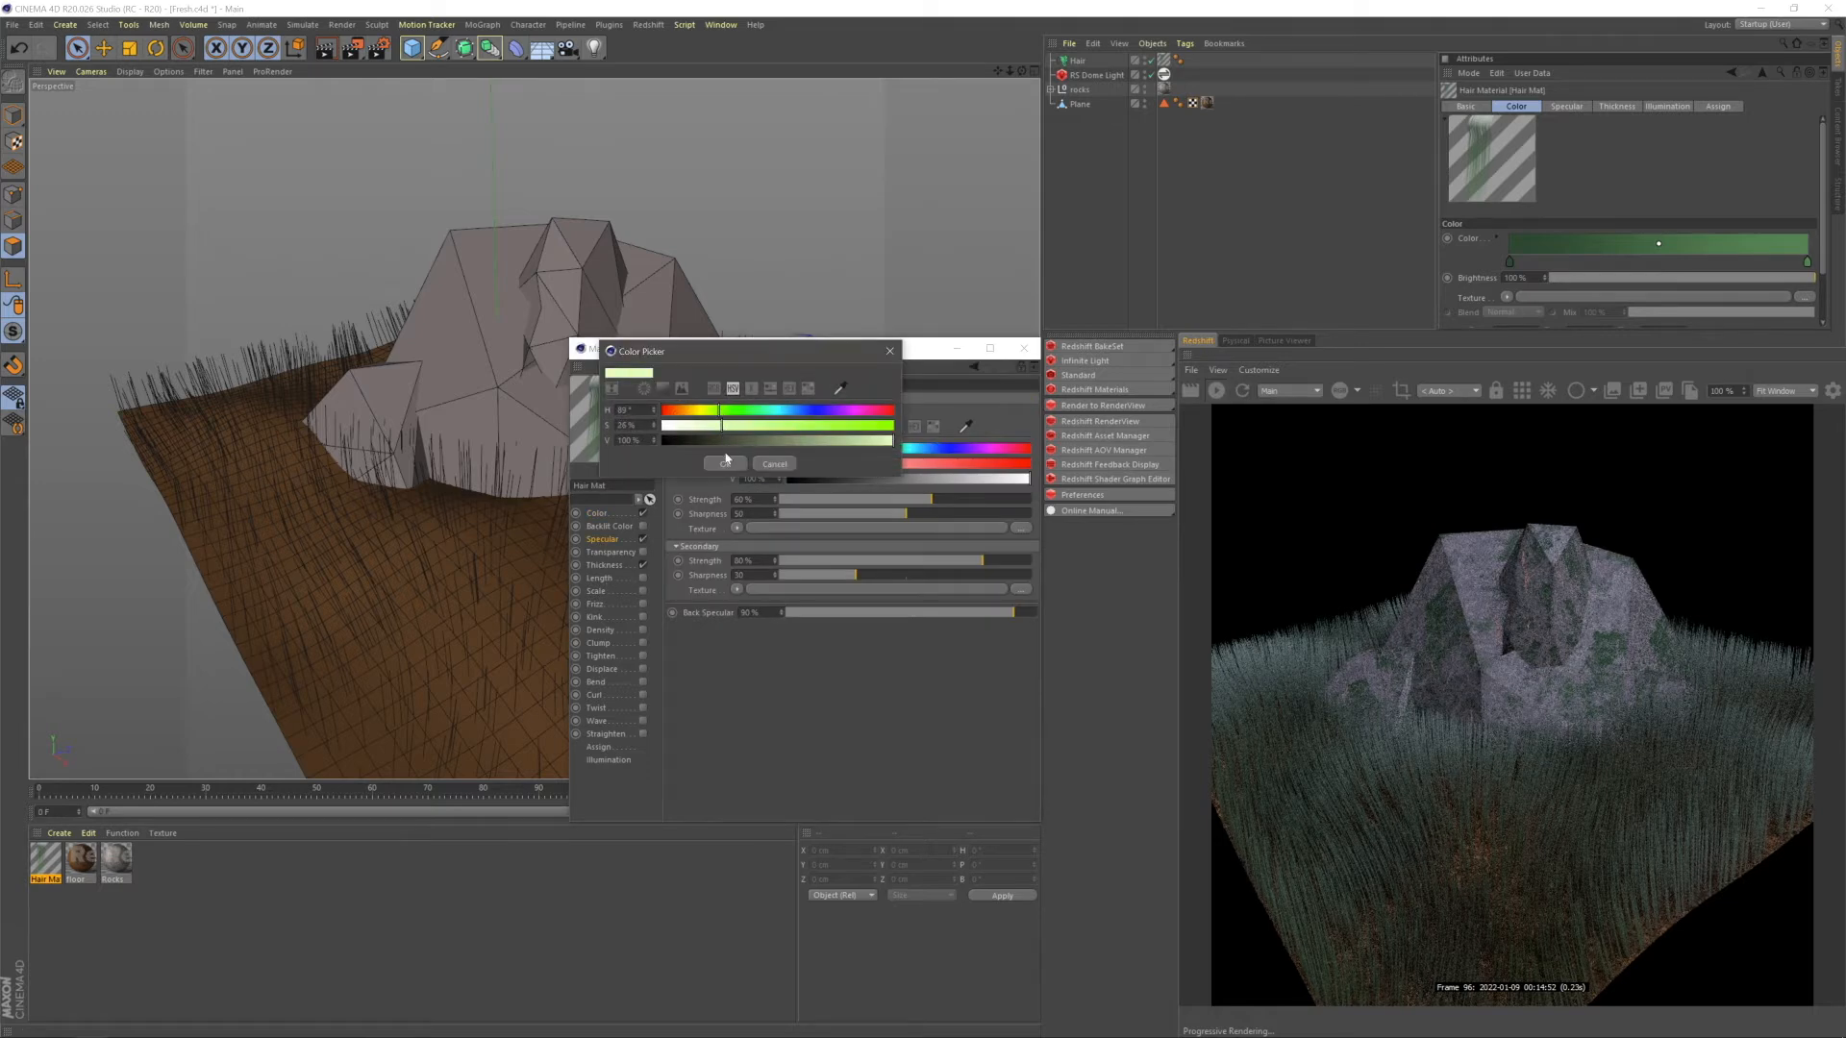
pyautogui.click(725, 464)
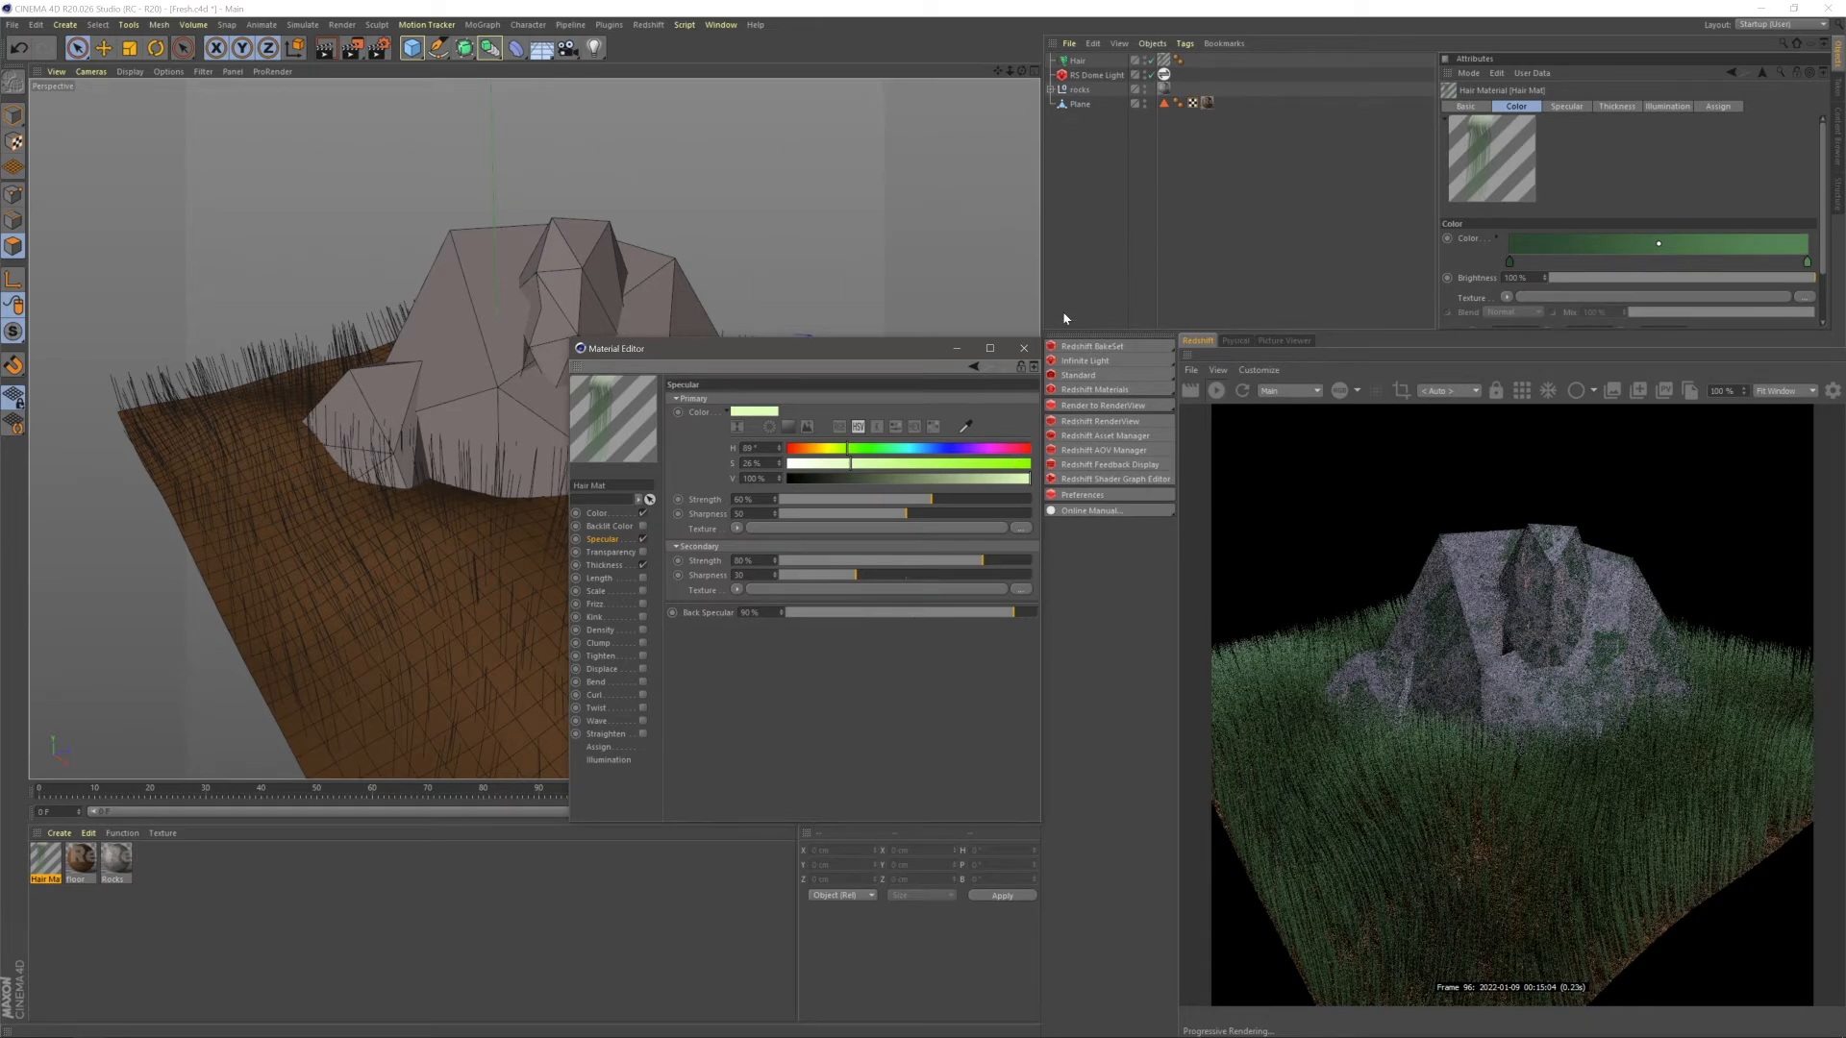
# - Try a root thickness of 3 cm in the hair material's Thickness settings and return it to 1 cm
pyautogui.click(796, 295)
pyautogui.keyDown('alt'); pyautogui.moveTo(796, 294); pyautogui.dragTo(439, 387); pyautogui.keyUp('alt')
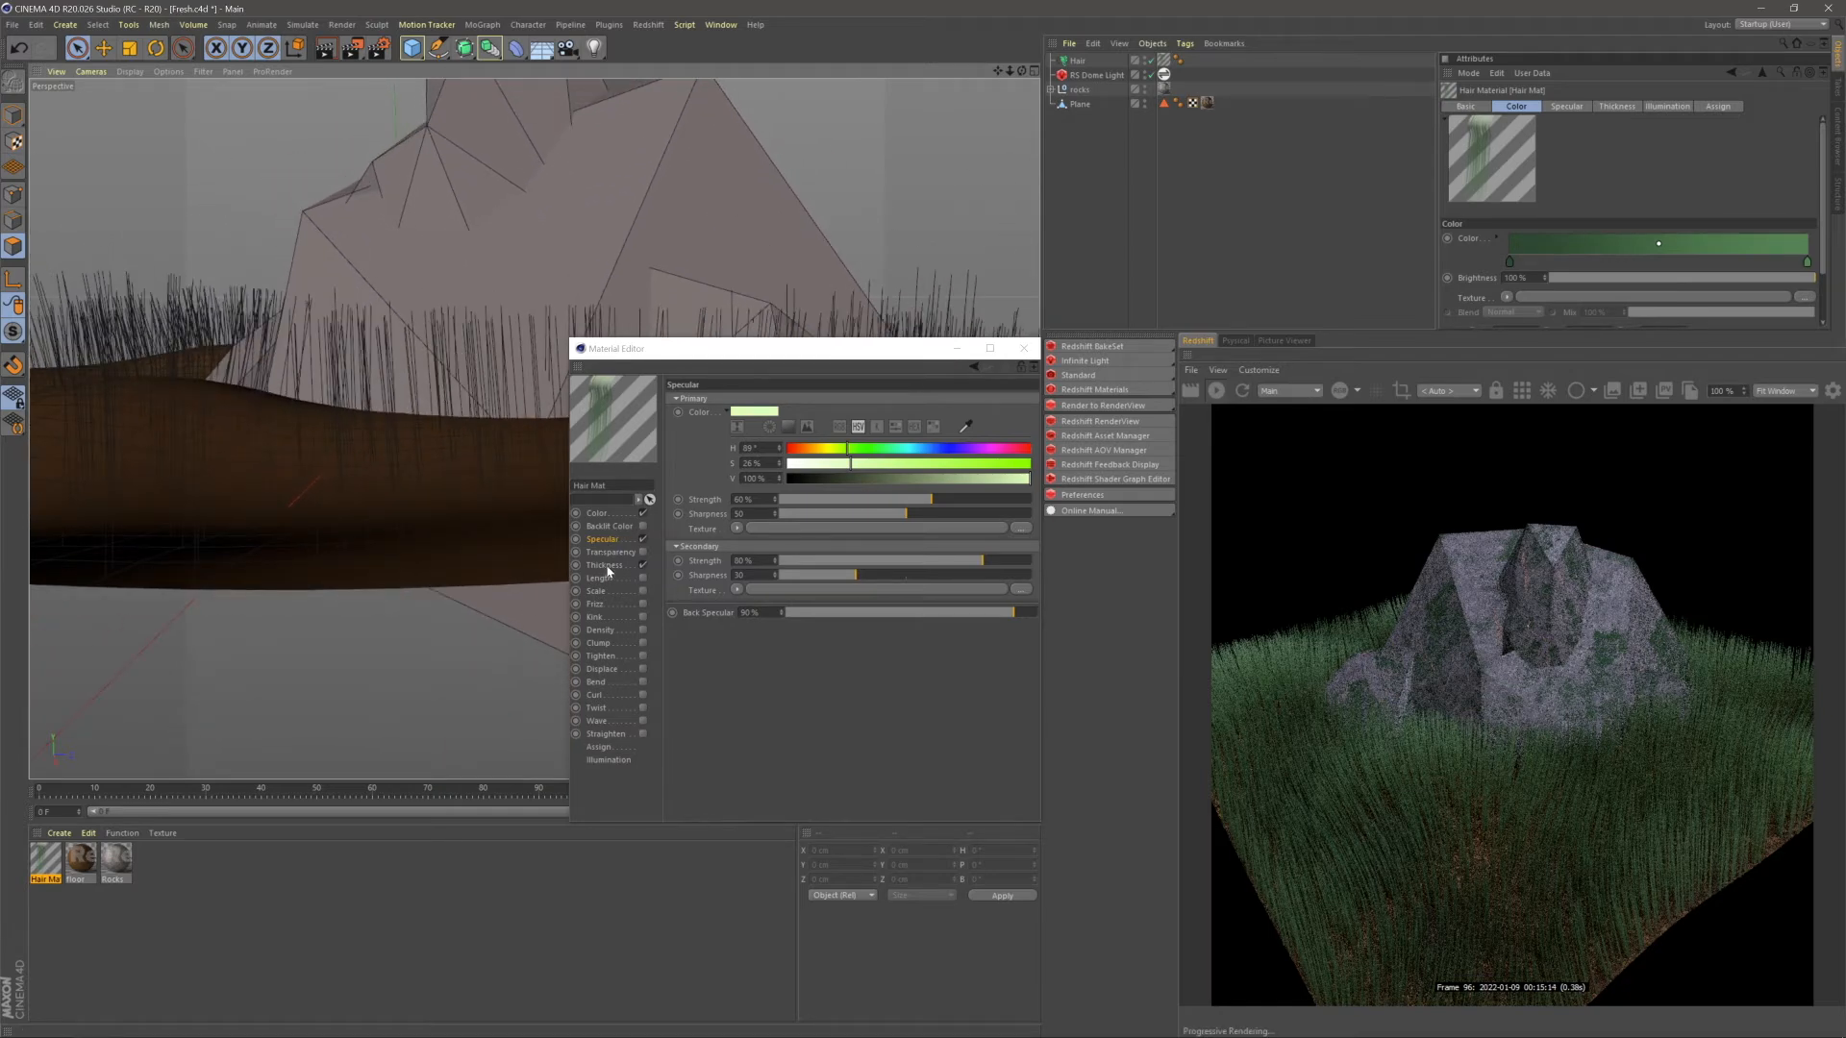
pyautogui.click(603, 566)
pyautogui.moveTo(853, 356); pyautogui.dragTo(734, 512)
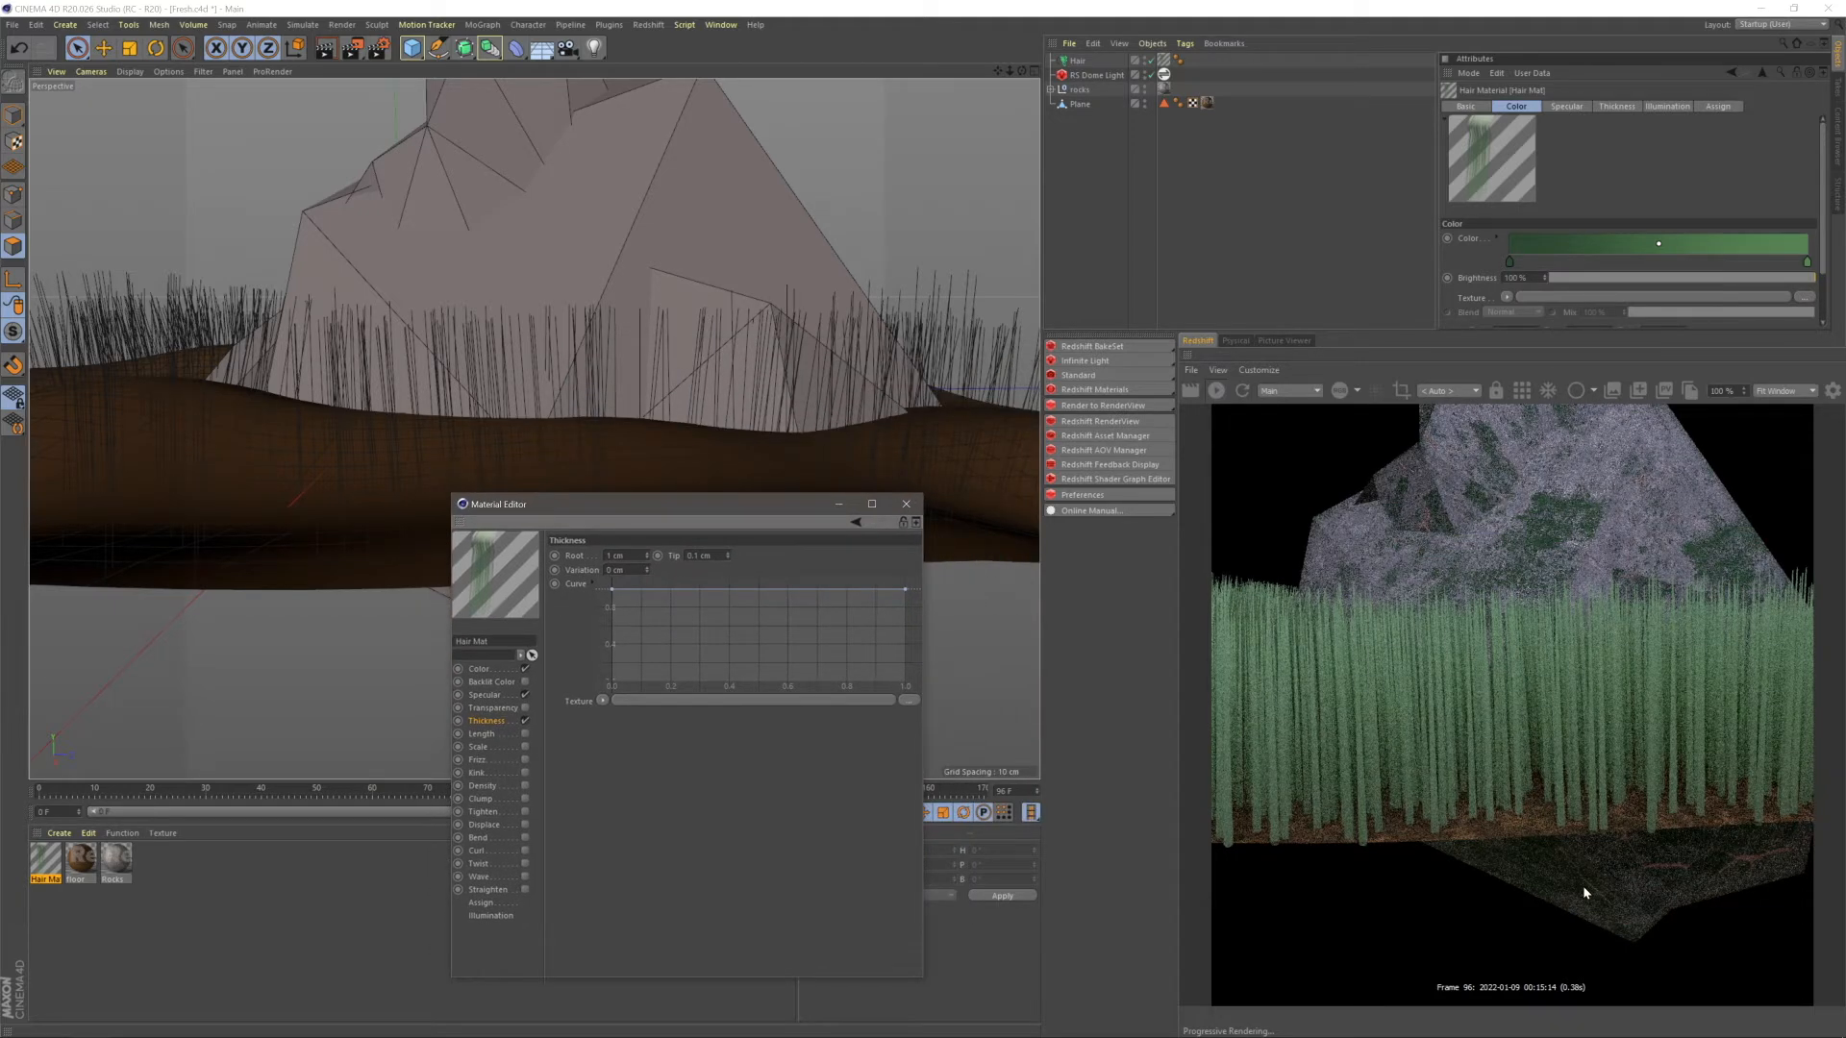
pyautogui.click(614, 556)
pyautogui.write('3')
pyautogui.press('Return')
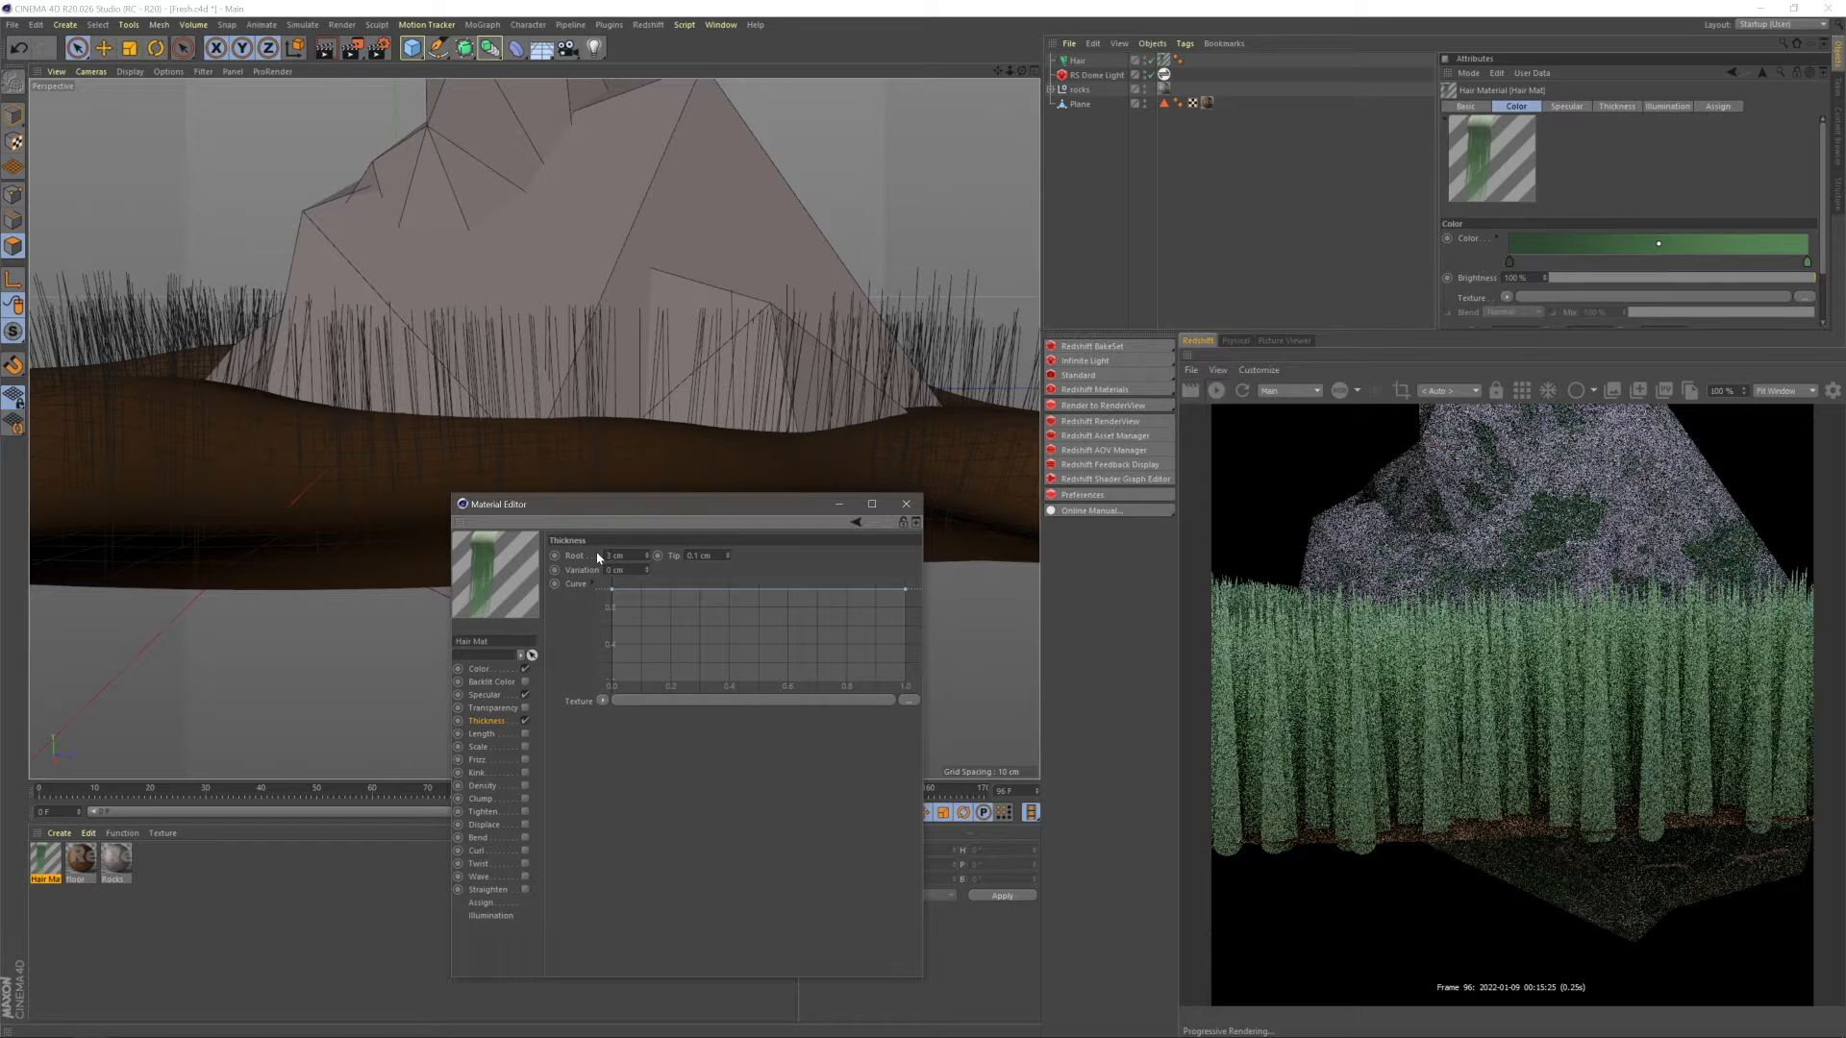
pyautogui.write('1')
pyautogui.press('Tab')
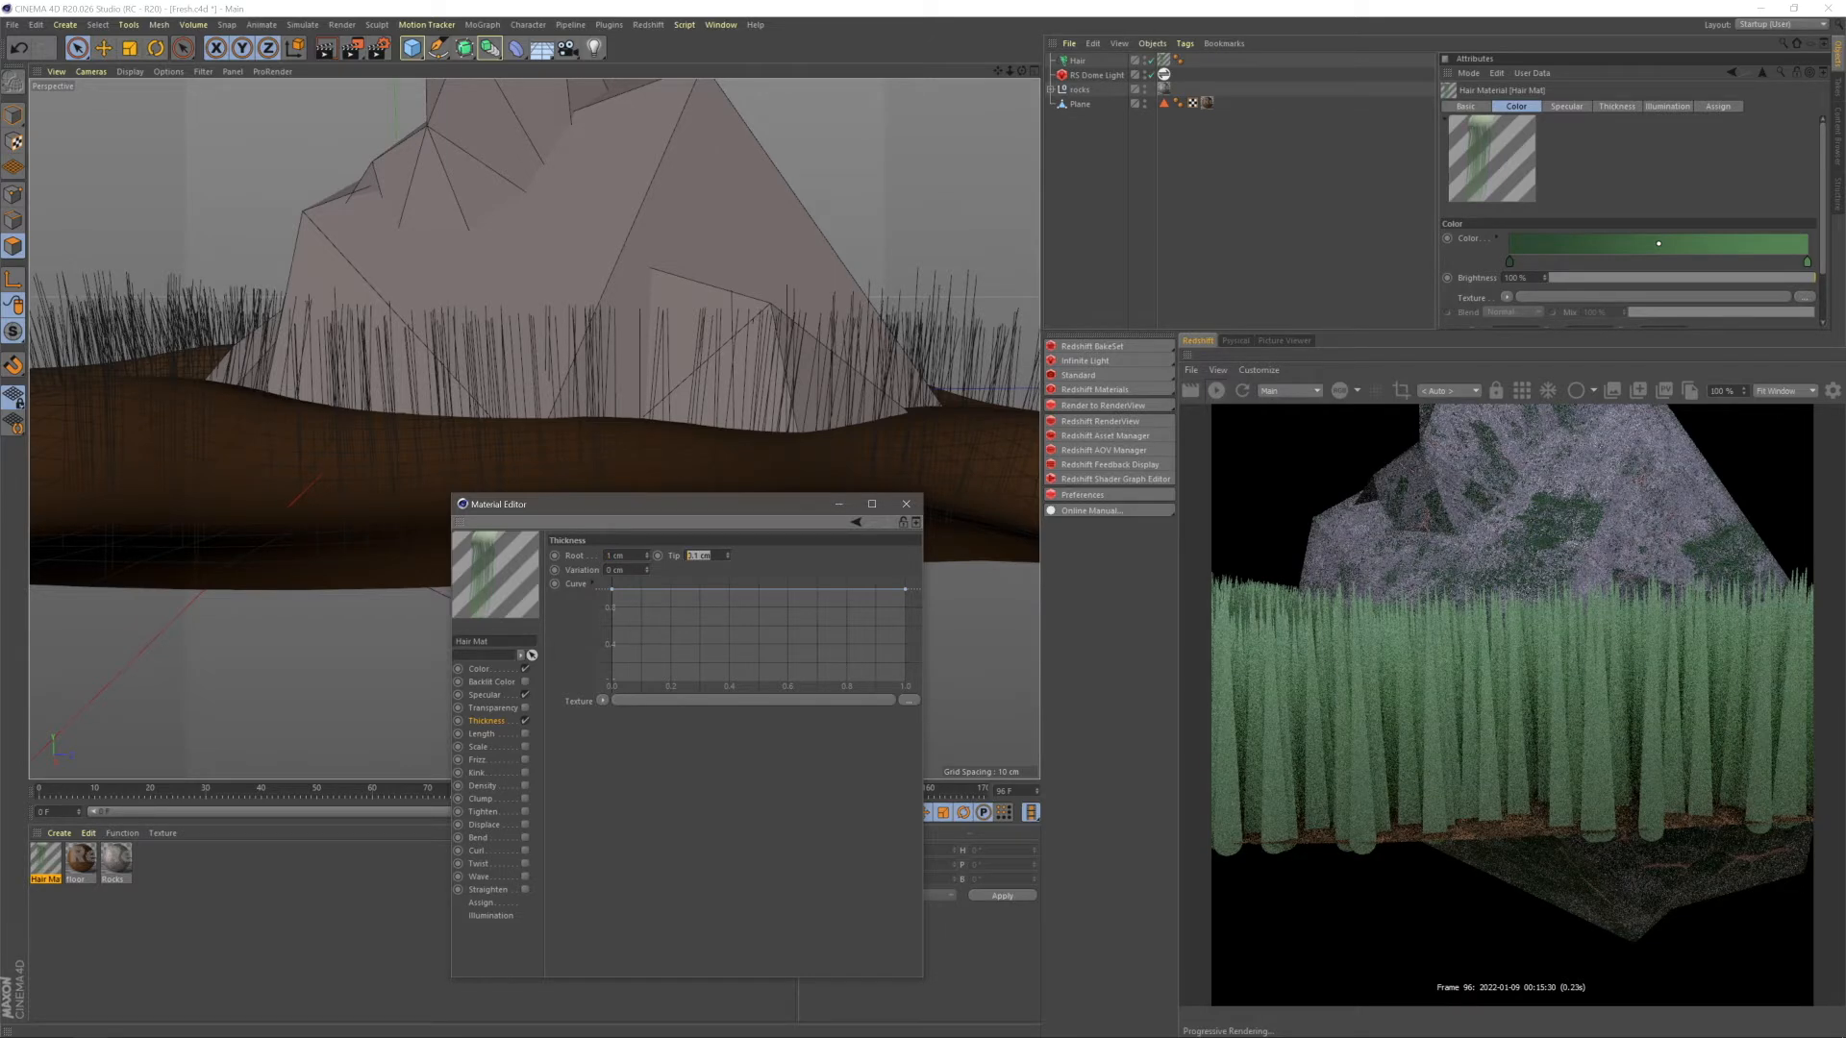
# - Try a tip thickness of 3 cm for the hair material and return it to 0.1 cm
pyautogui.write('3')
pyautogui.press('Return')
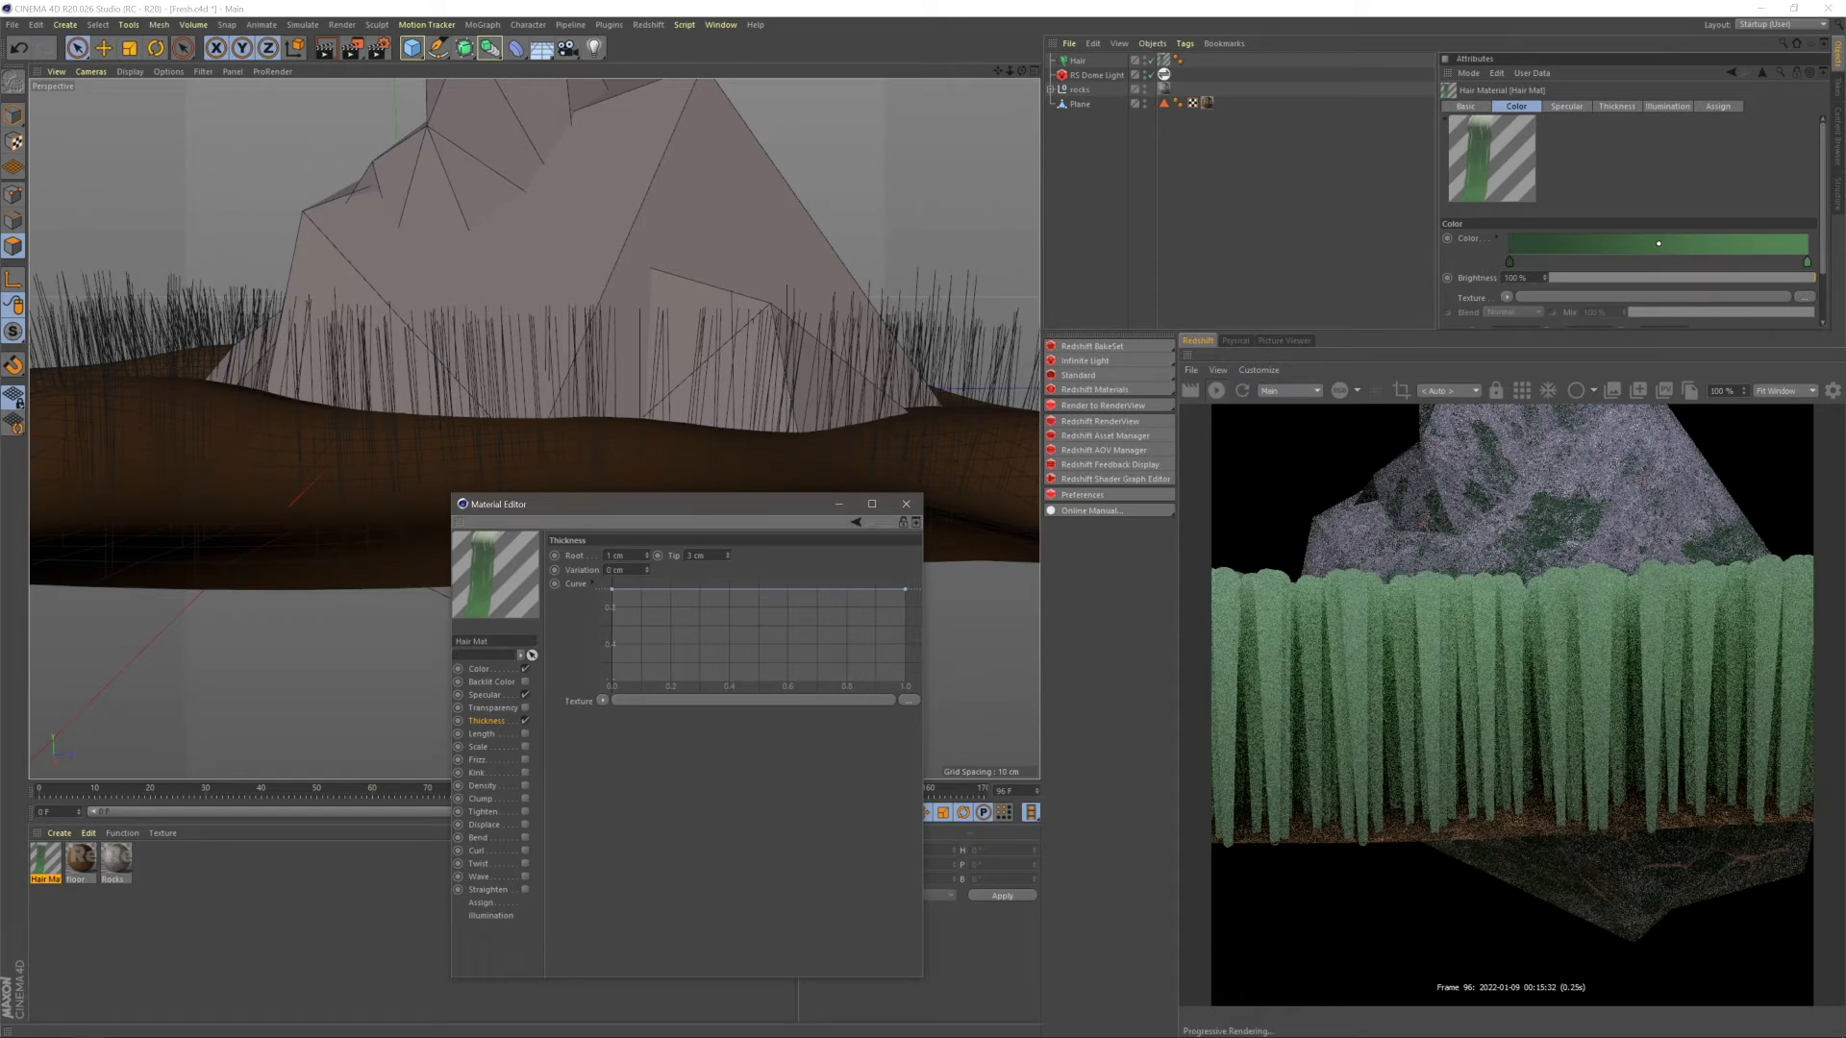
pyautogui.moveTo(708, 556); pyautogui.dragTo(654, 557)
pyautogui.press('BackSpace')
pyautogui.write('.1')
pyautogui.press('Return')
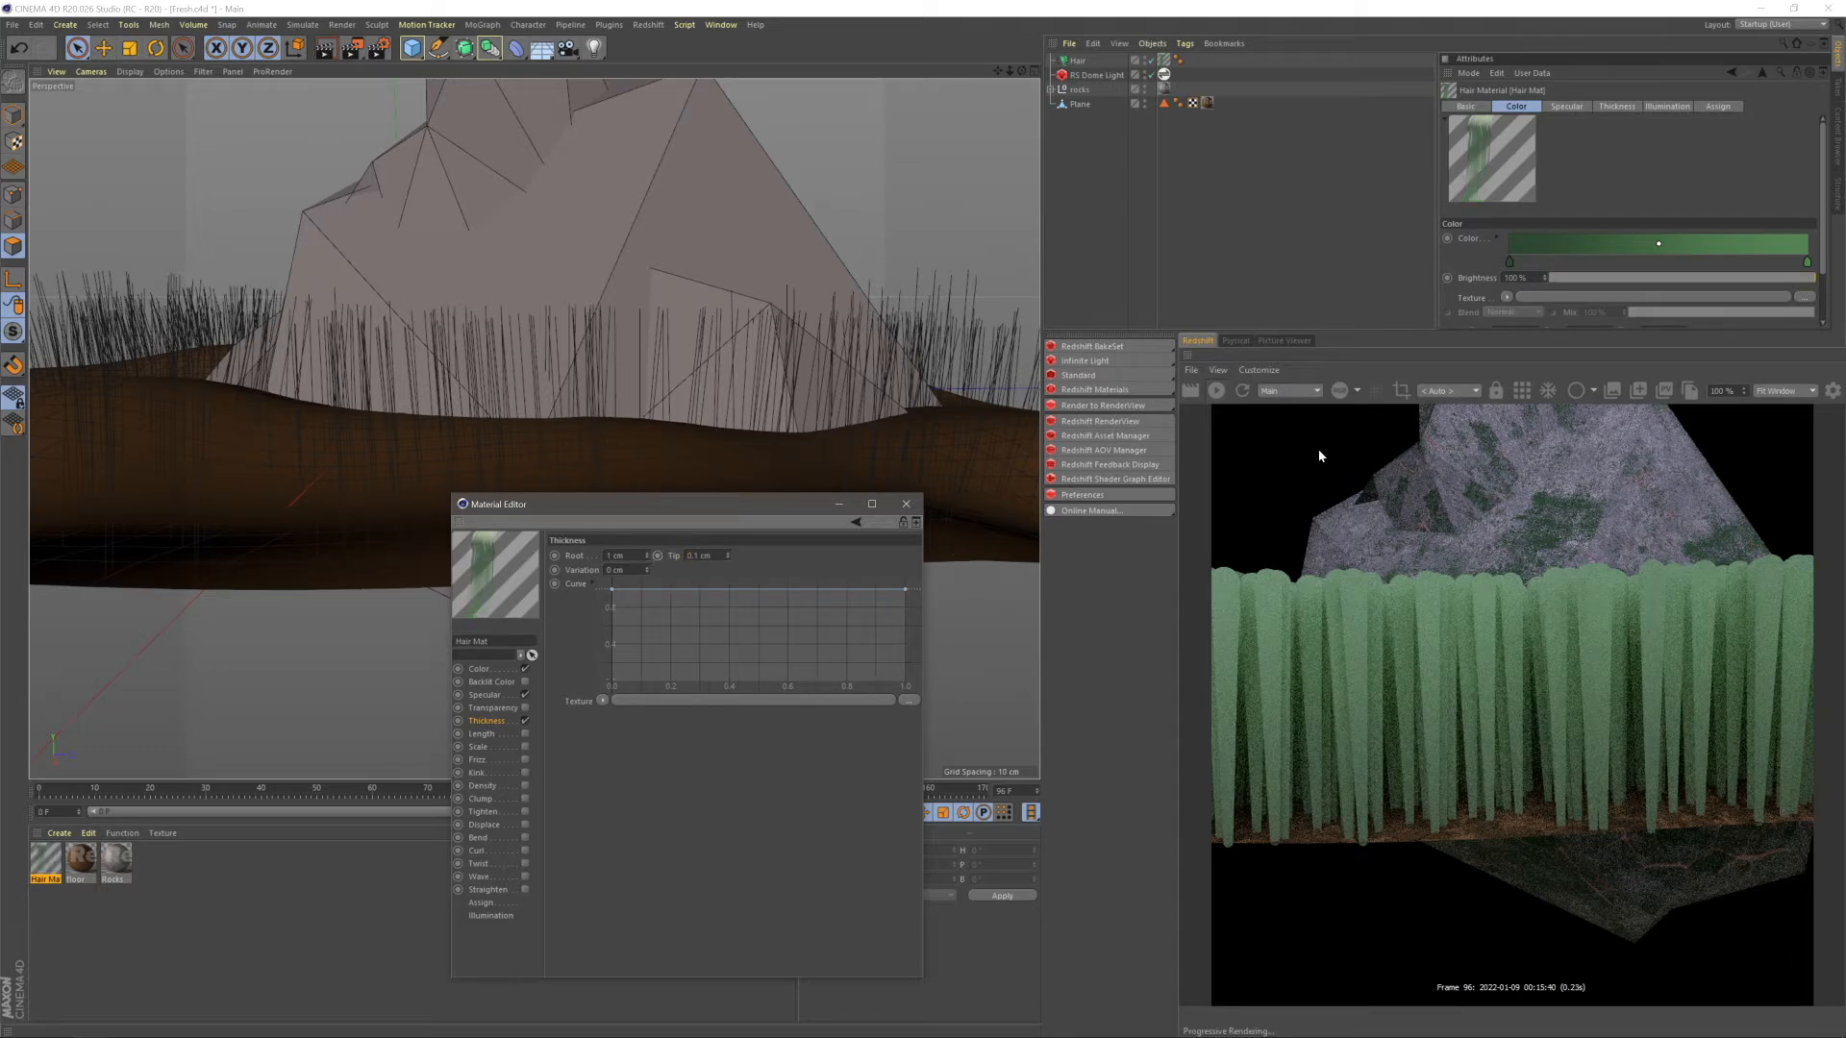
# - Restrict the Redshift render to a region over the grass tips and inspect it up close
pyautogui.click(1408, 398)
pyautogui.moveTo(1491, 530); pyautogui.dragTo(1490, 716)
pyautogui.moveTo(1476, 788); pyautogui.dragTo(1453, 627)
pyautogui.scroll(5, 1447, 620)
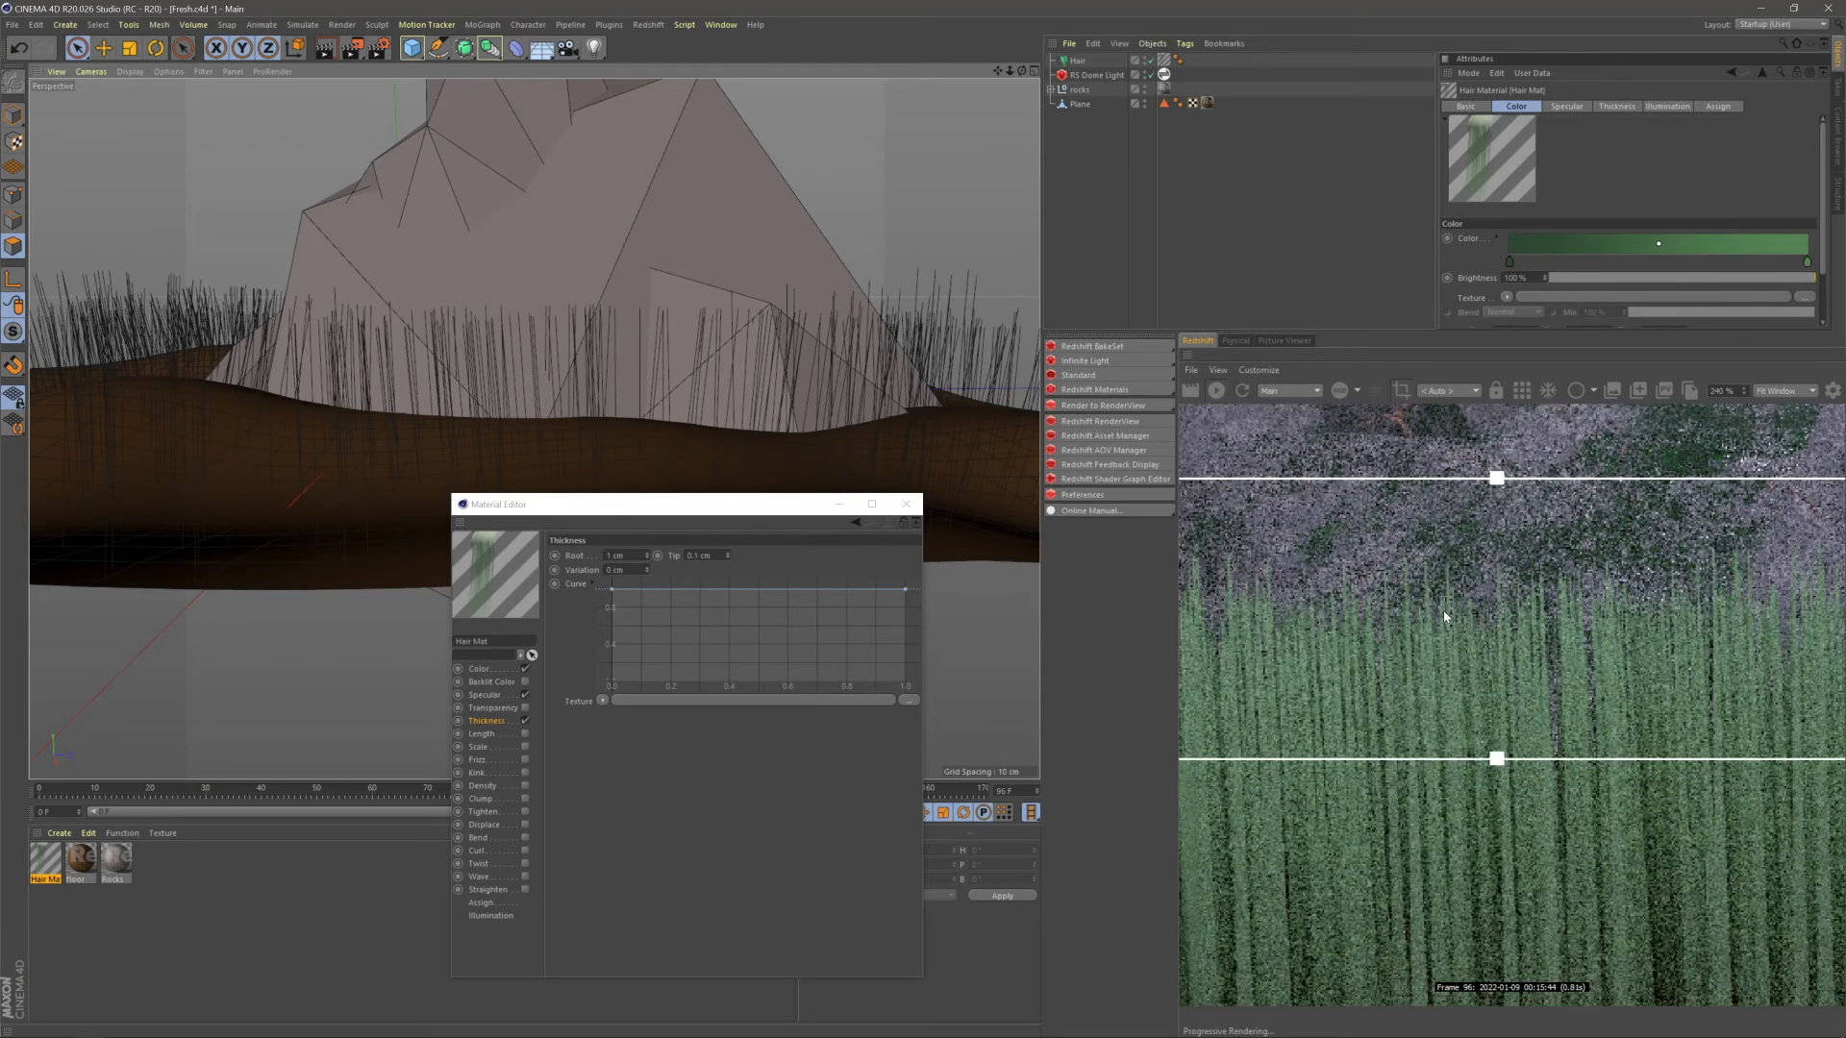
# - Set the hair material's thickness variation to 0.5 cm and turn off the render region
pyautogui.doubleClick(619, 570)
pyautogui.write('.5')
pyautogui.press('Return')
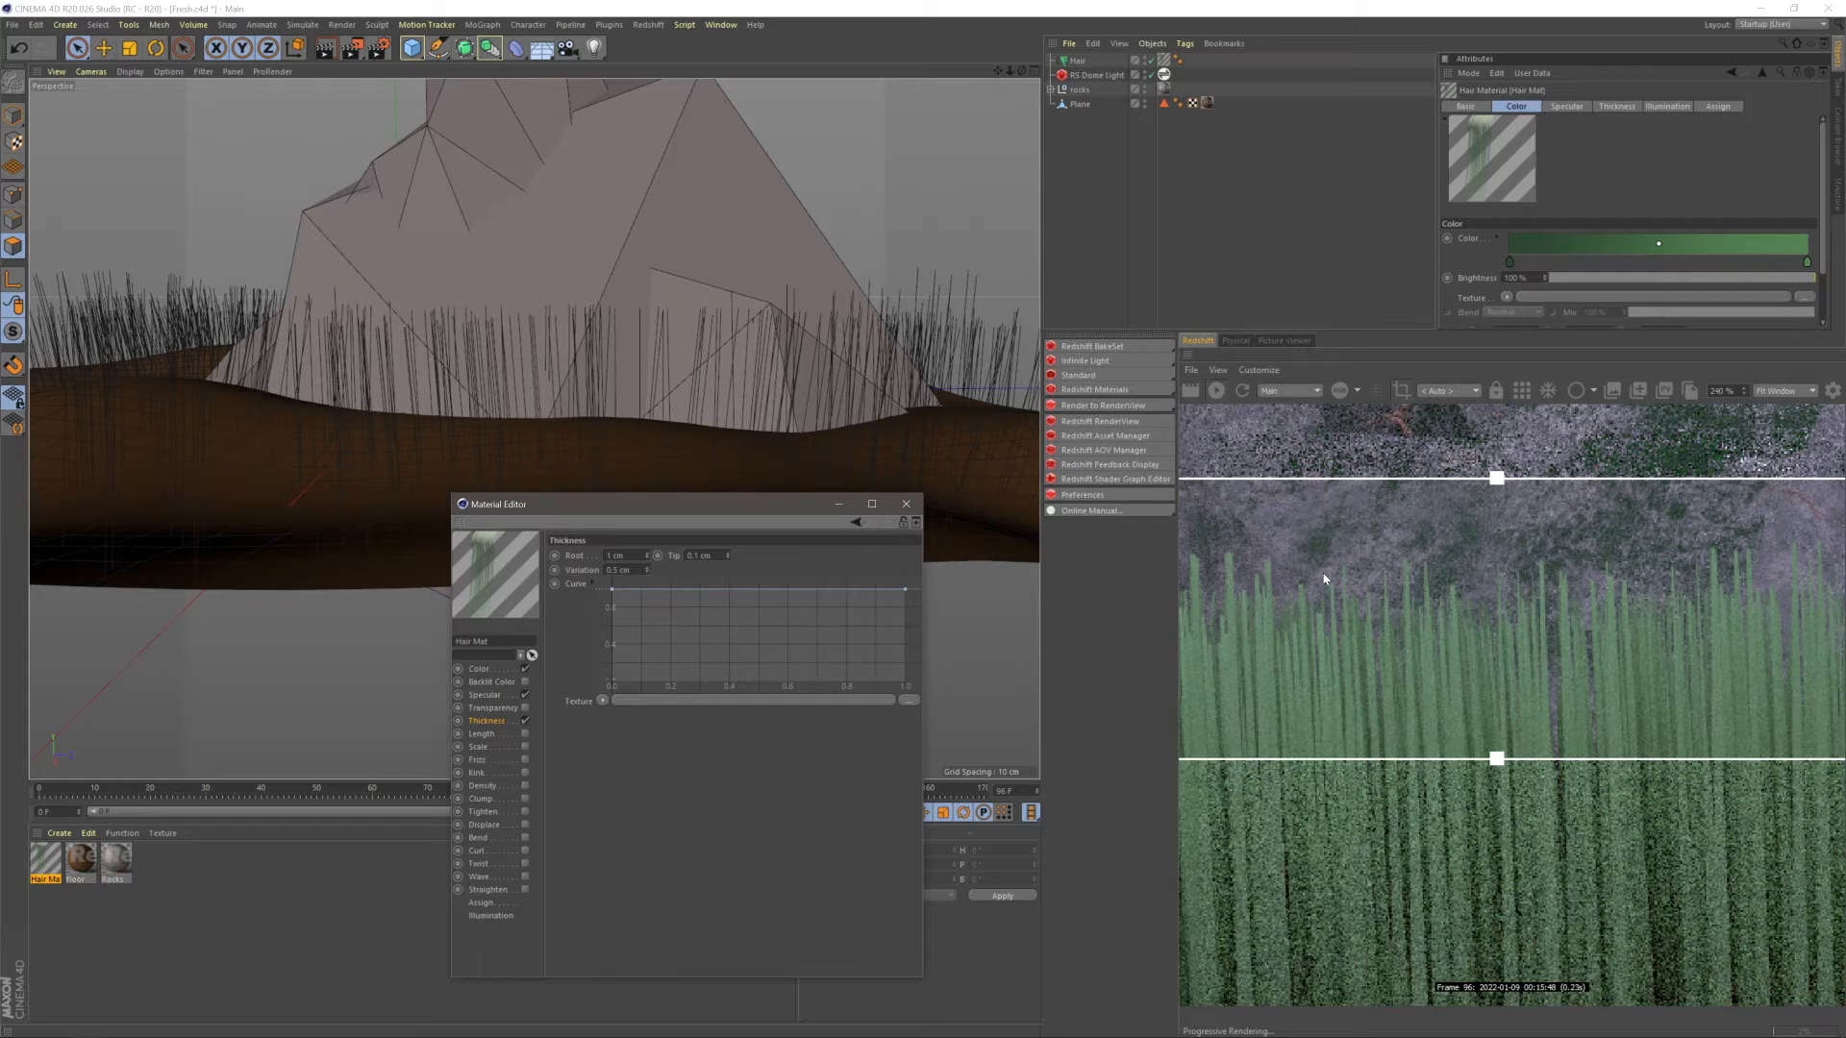
pyautogui.scroll(-3, 1446, 624)
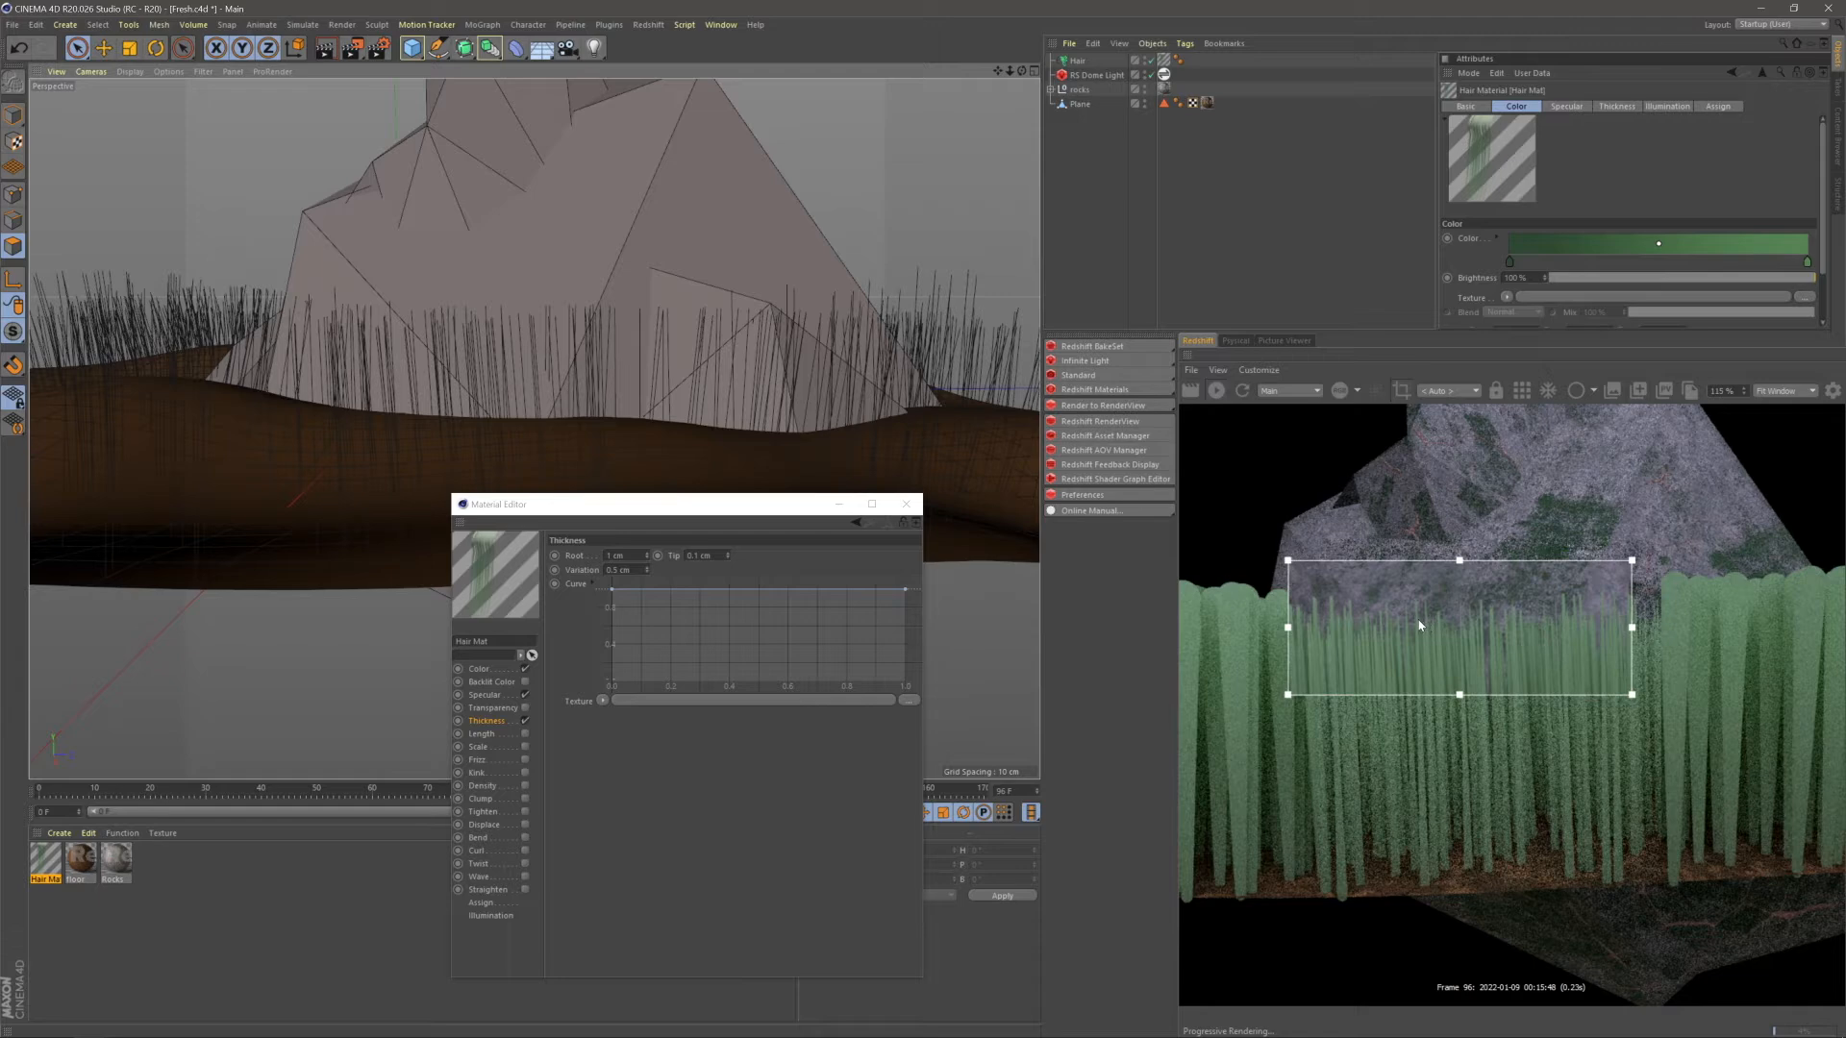
pyautogui.click(1401, 392)
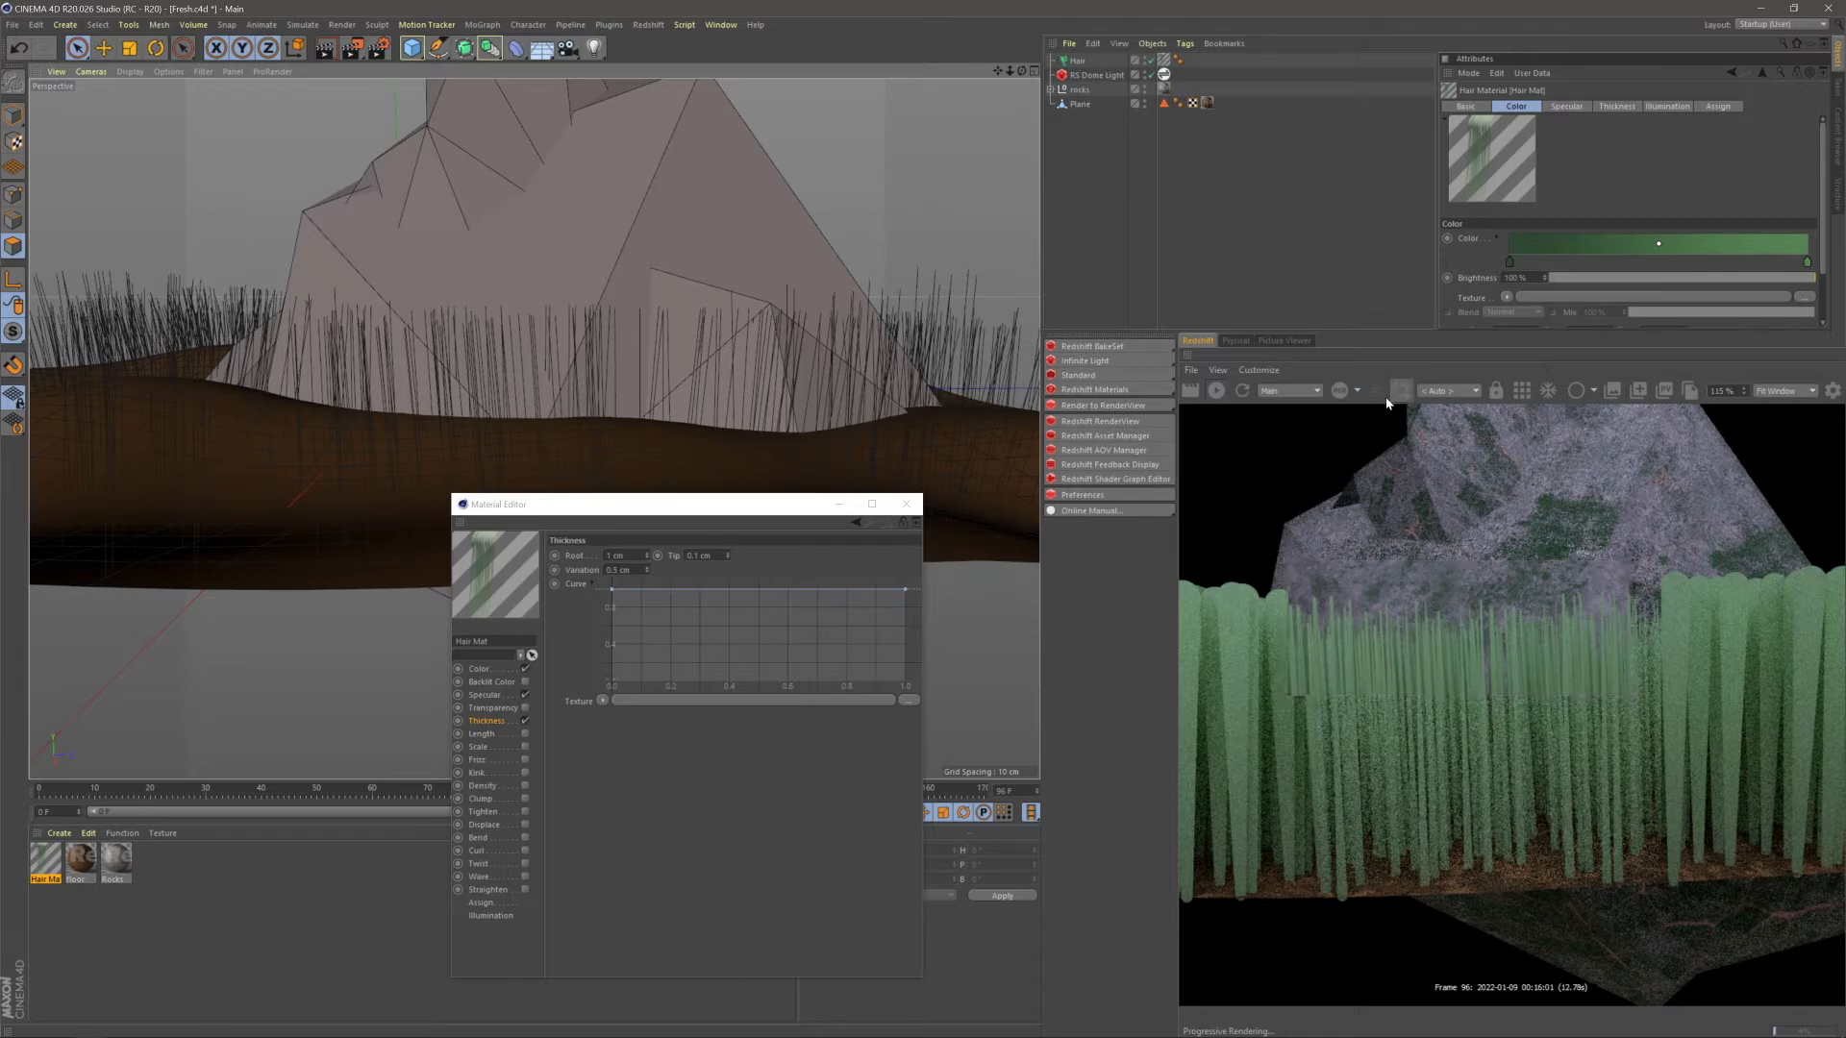
# - Enable Length on the hair material and set its variation to 40%
pyautogui.scroll(-3, 613, 431)
pyautogui.keyDown('alt'); pyautogui.moveTo(604, 401); pyautogui.dragTo(672, 482); pyautogui.keyUp('alt')
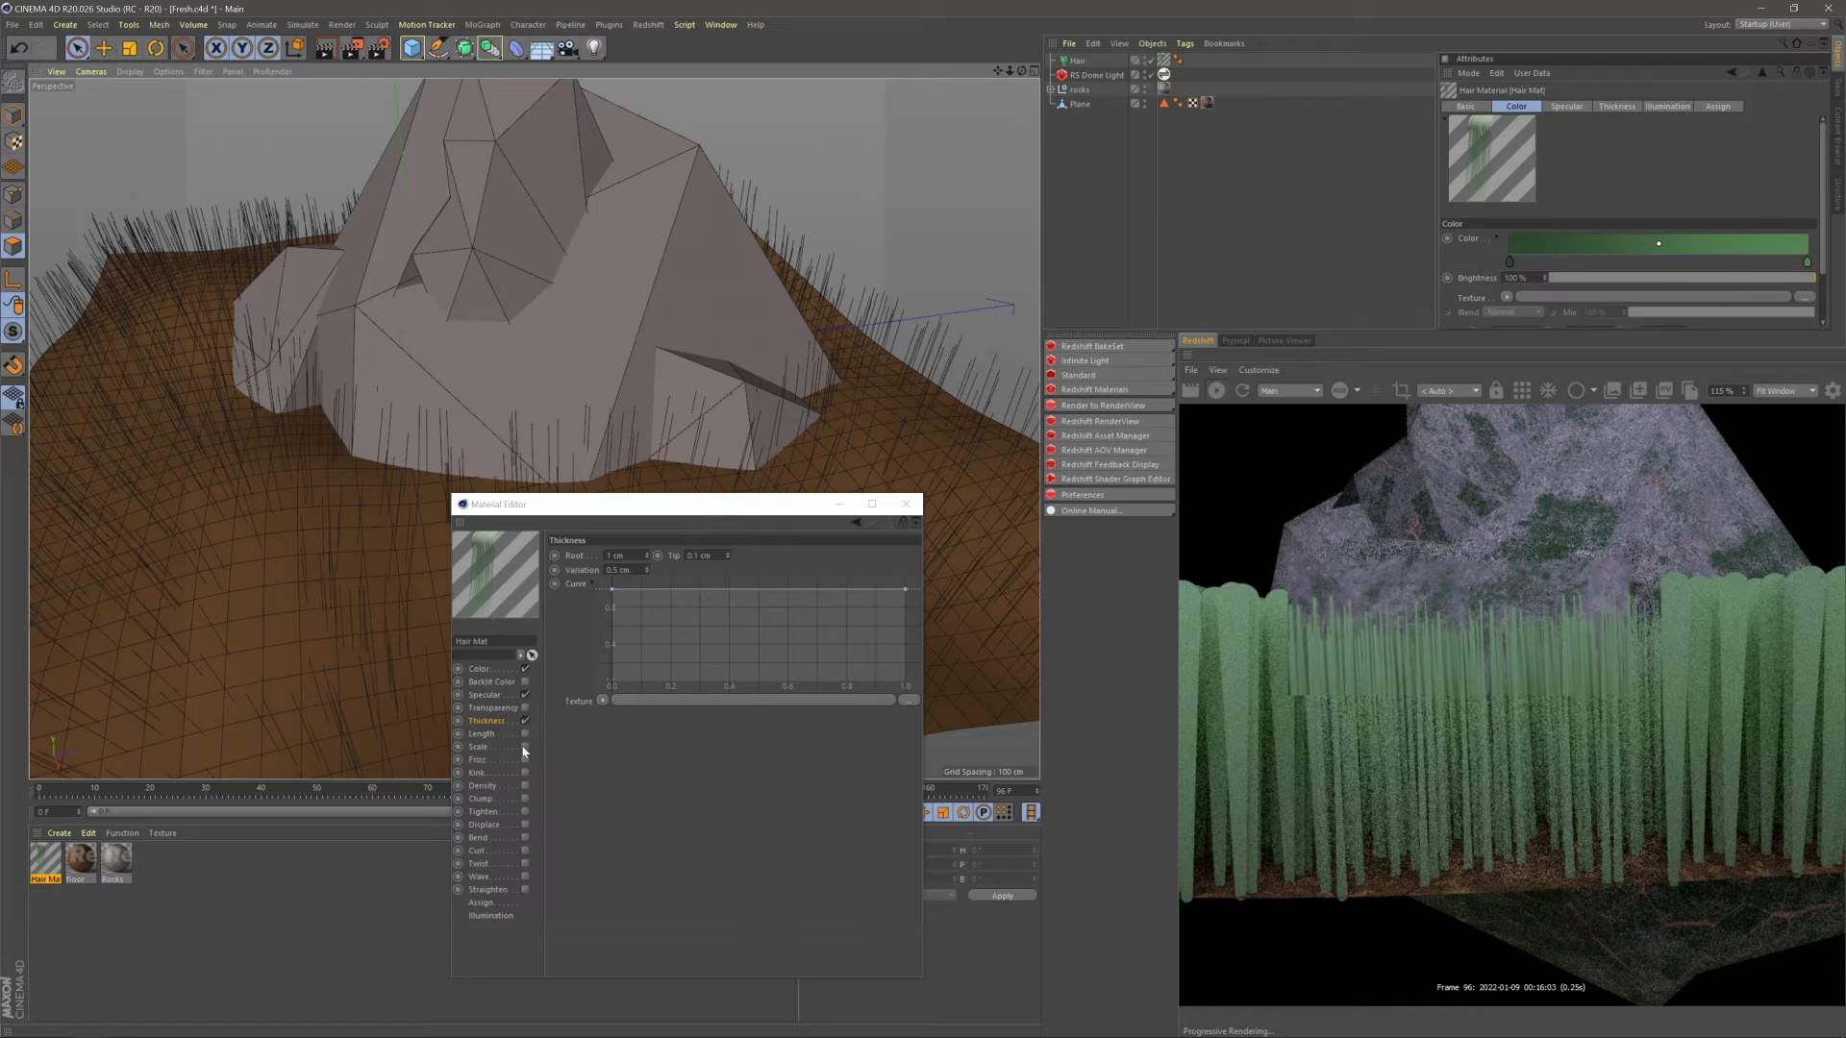
pyautogui.click(490, 735)
pyautogui.click(525, 733)
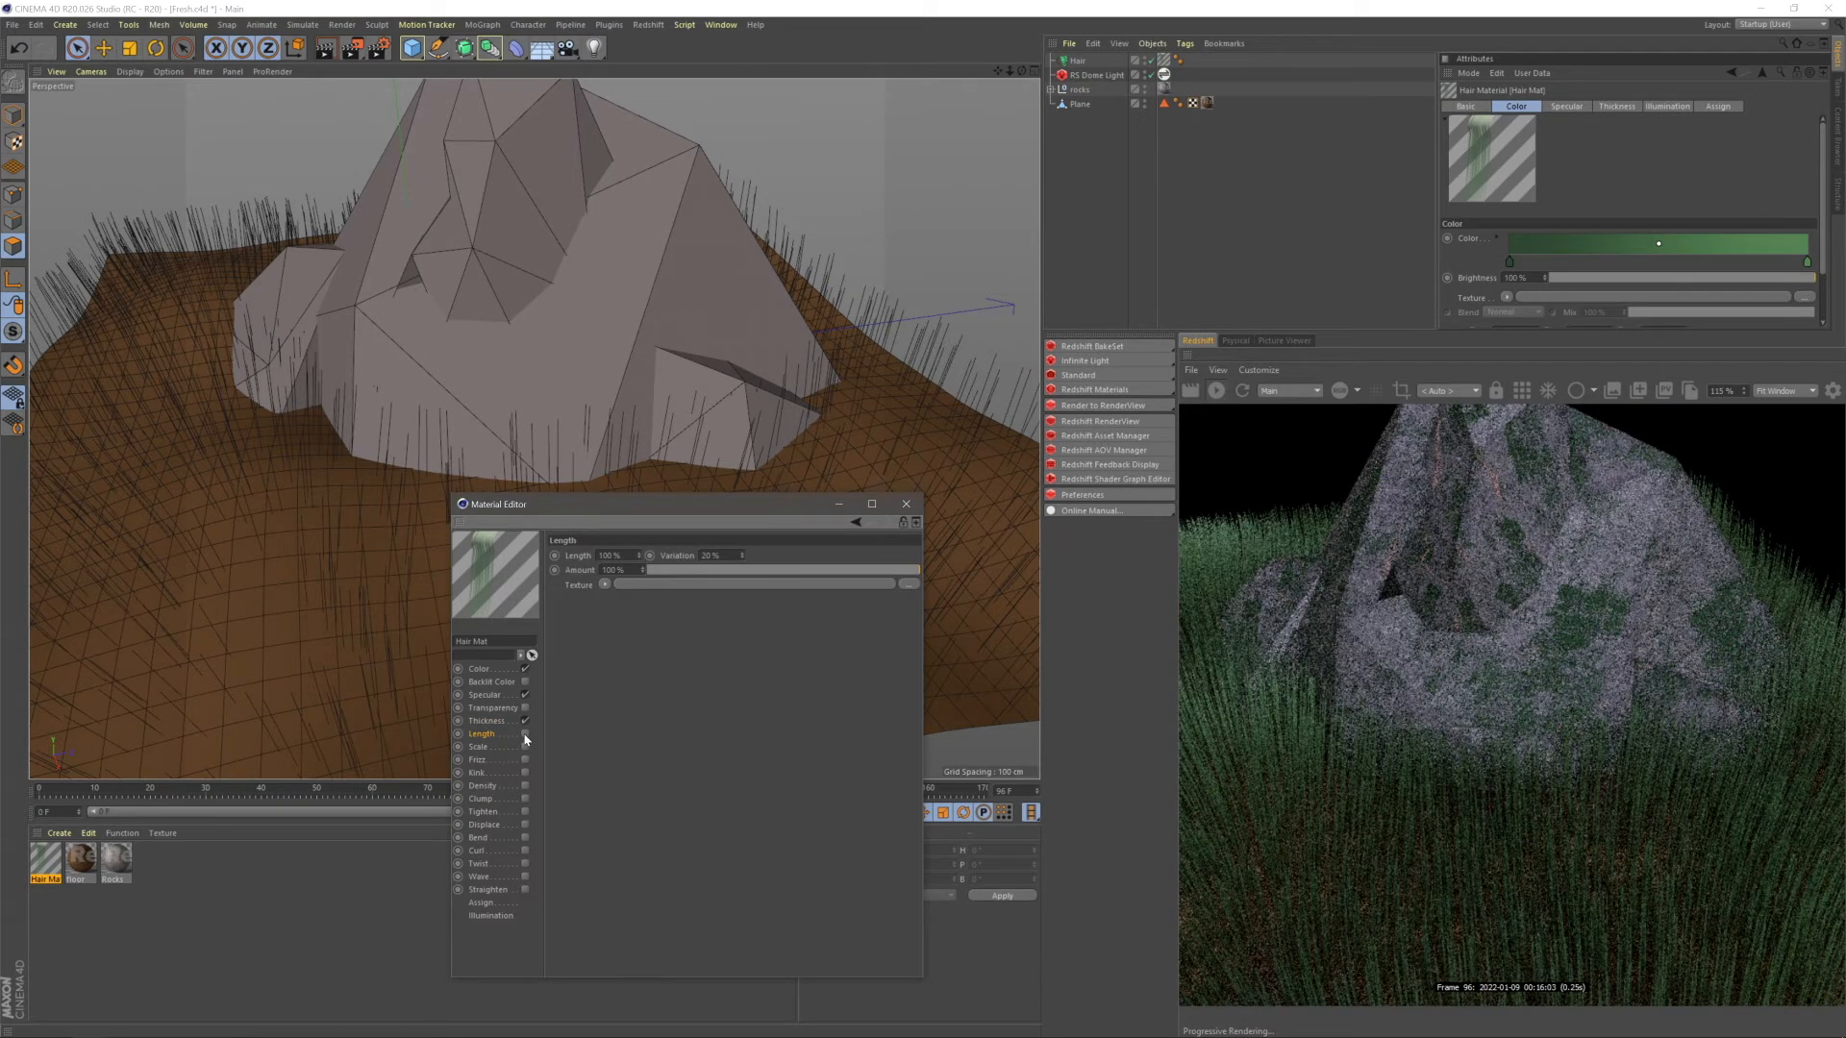
pyautogui.doubleClick(706, 555)
pyautogui.write('40')
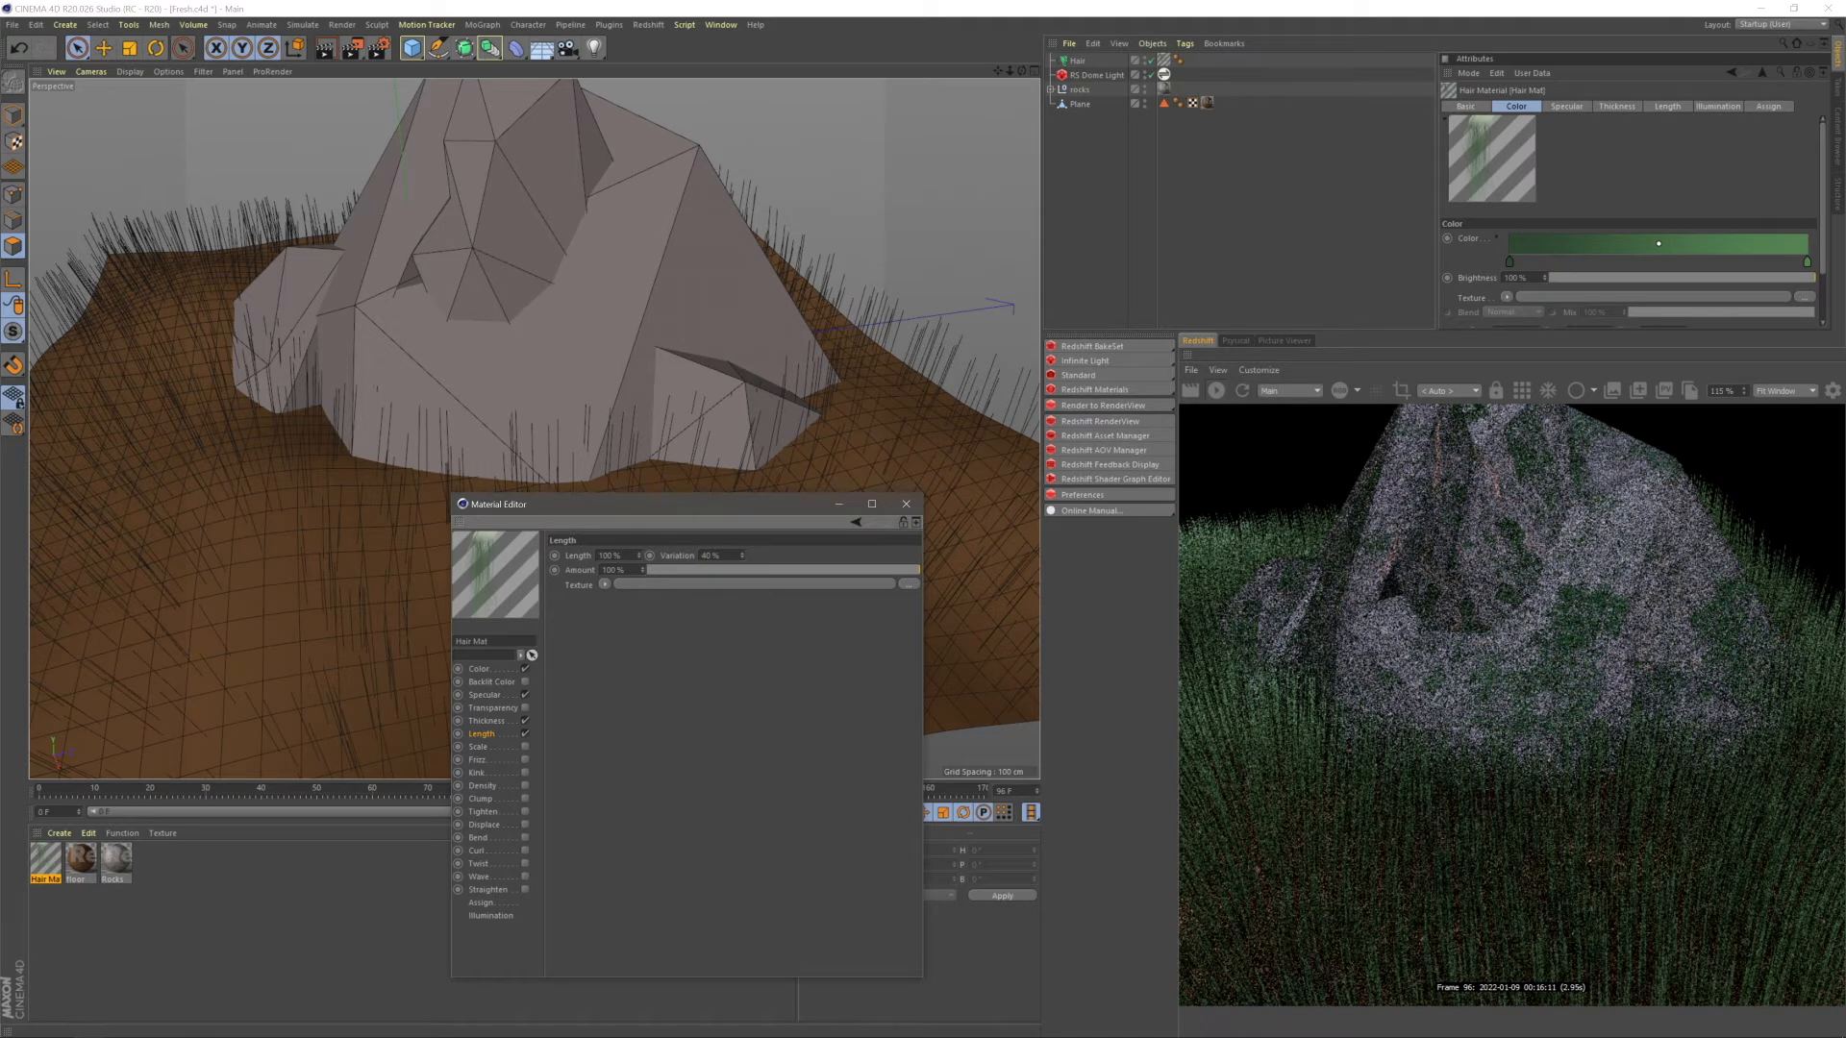
pyautogui.press('Return')
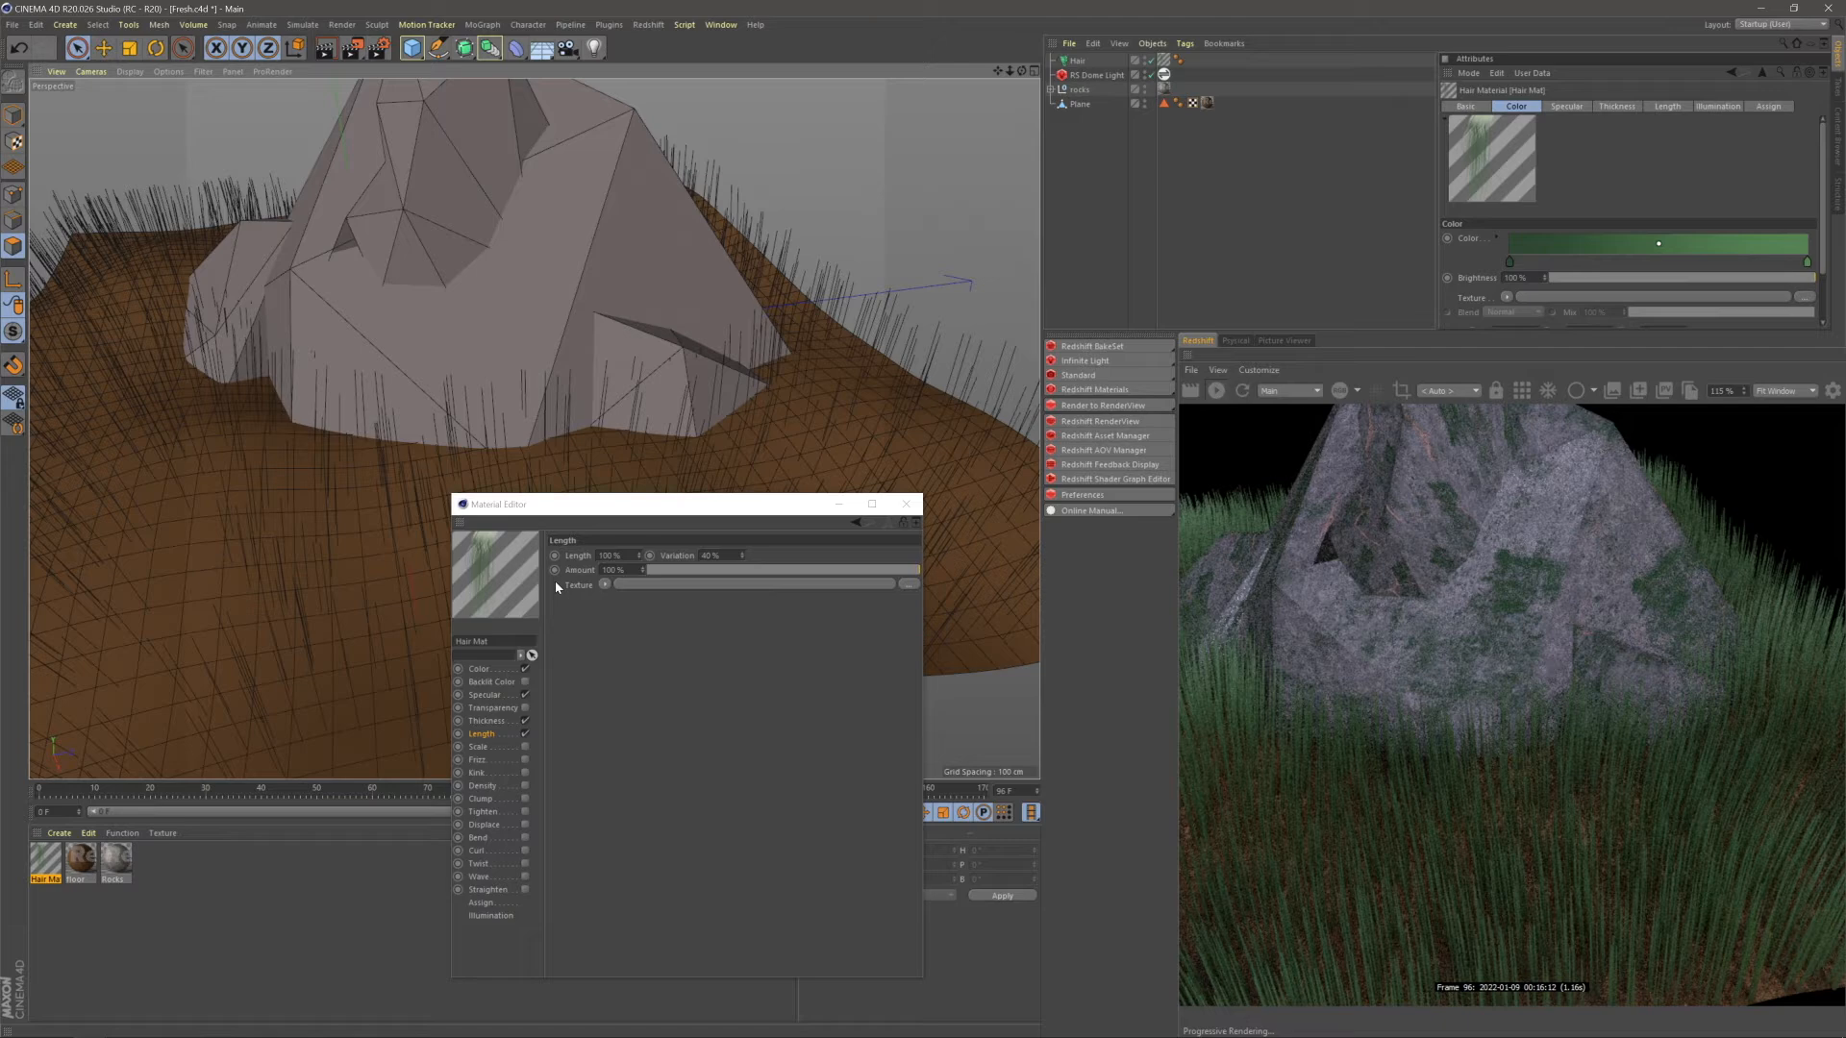
# - Enable Bend on the hair material
pyautogui.click(478, 837)
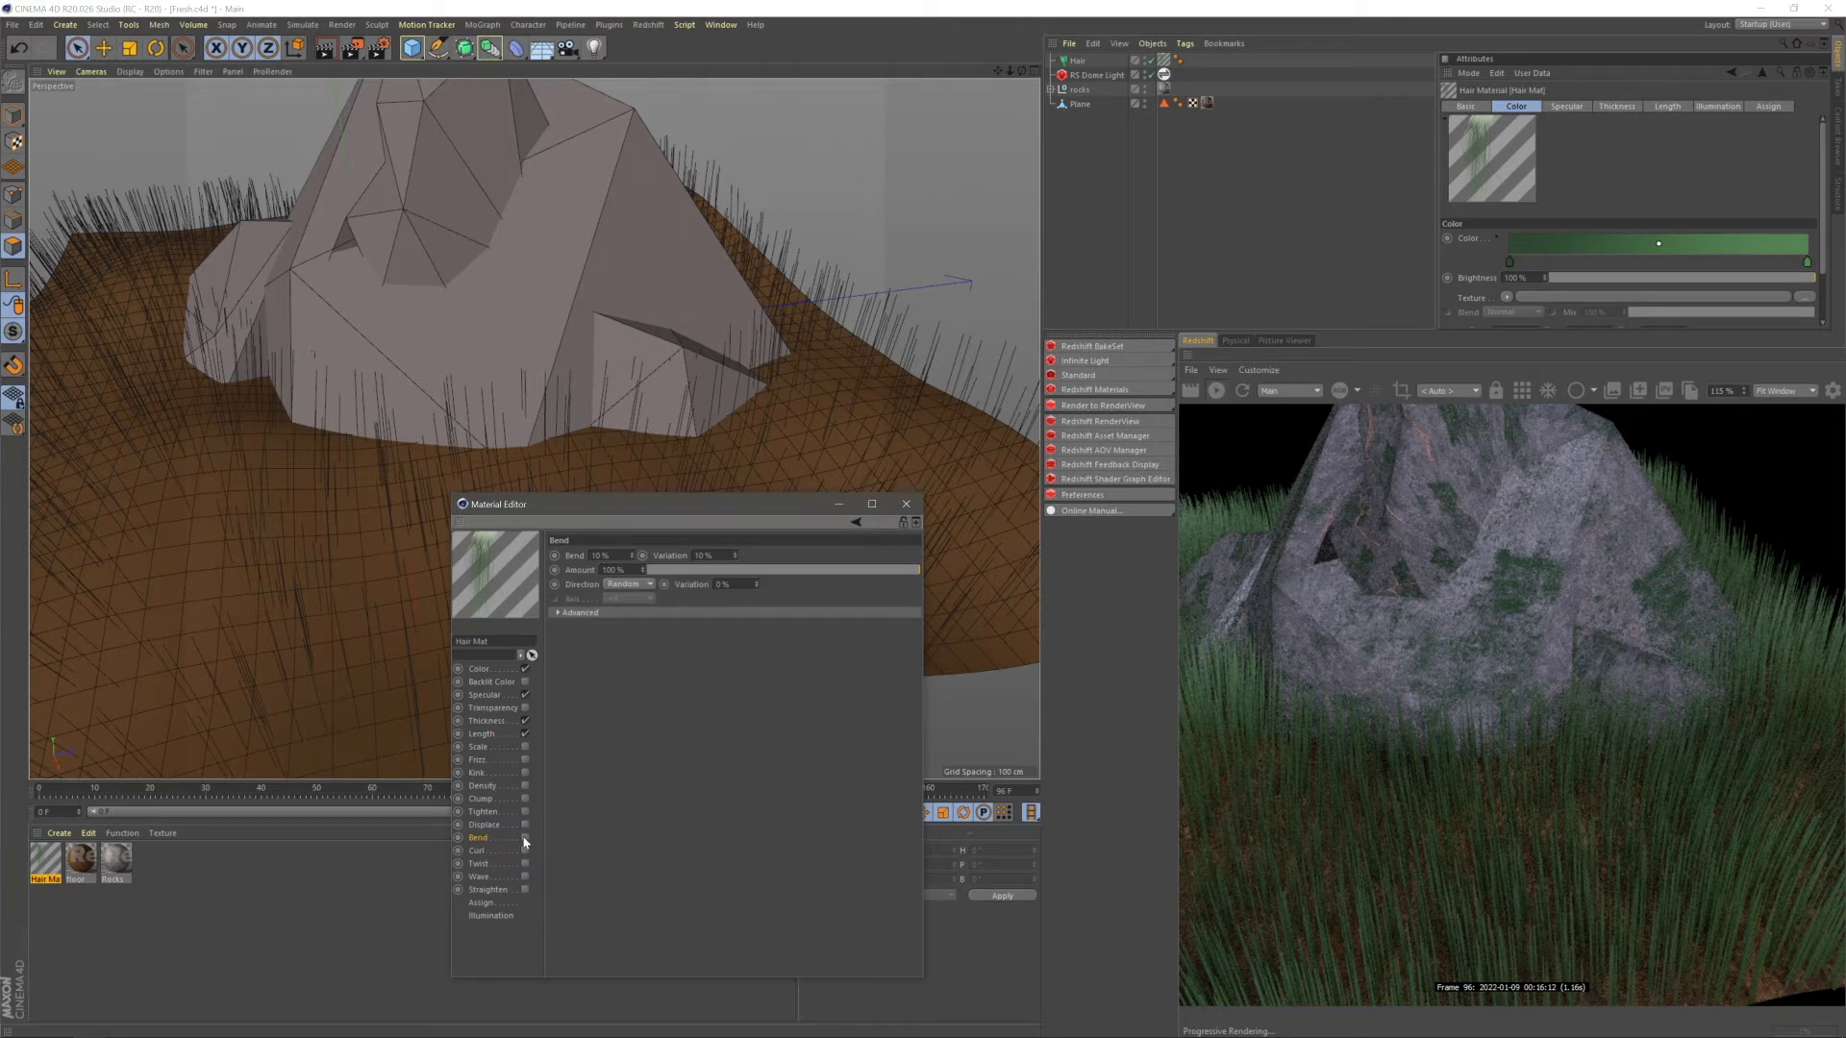
pyautogui.click(525, 837)
pyautogui.keyDown('alt'); pyautogui.moveTo(768, 478); pyautogui.dragTo(846, 402, button='middle'); pyautogui.keyUp('alt')
pyautogui.keyDown('alt'); pyautogui.moveTo(787, 415); pyautogui.dragTo(729, 420); pyautogui.keyUp('alt')
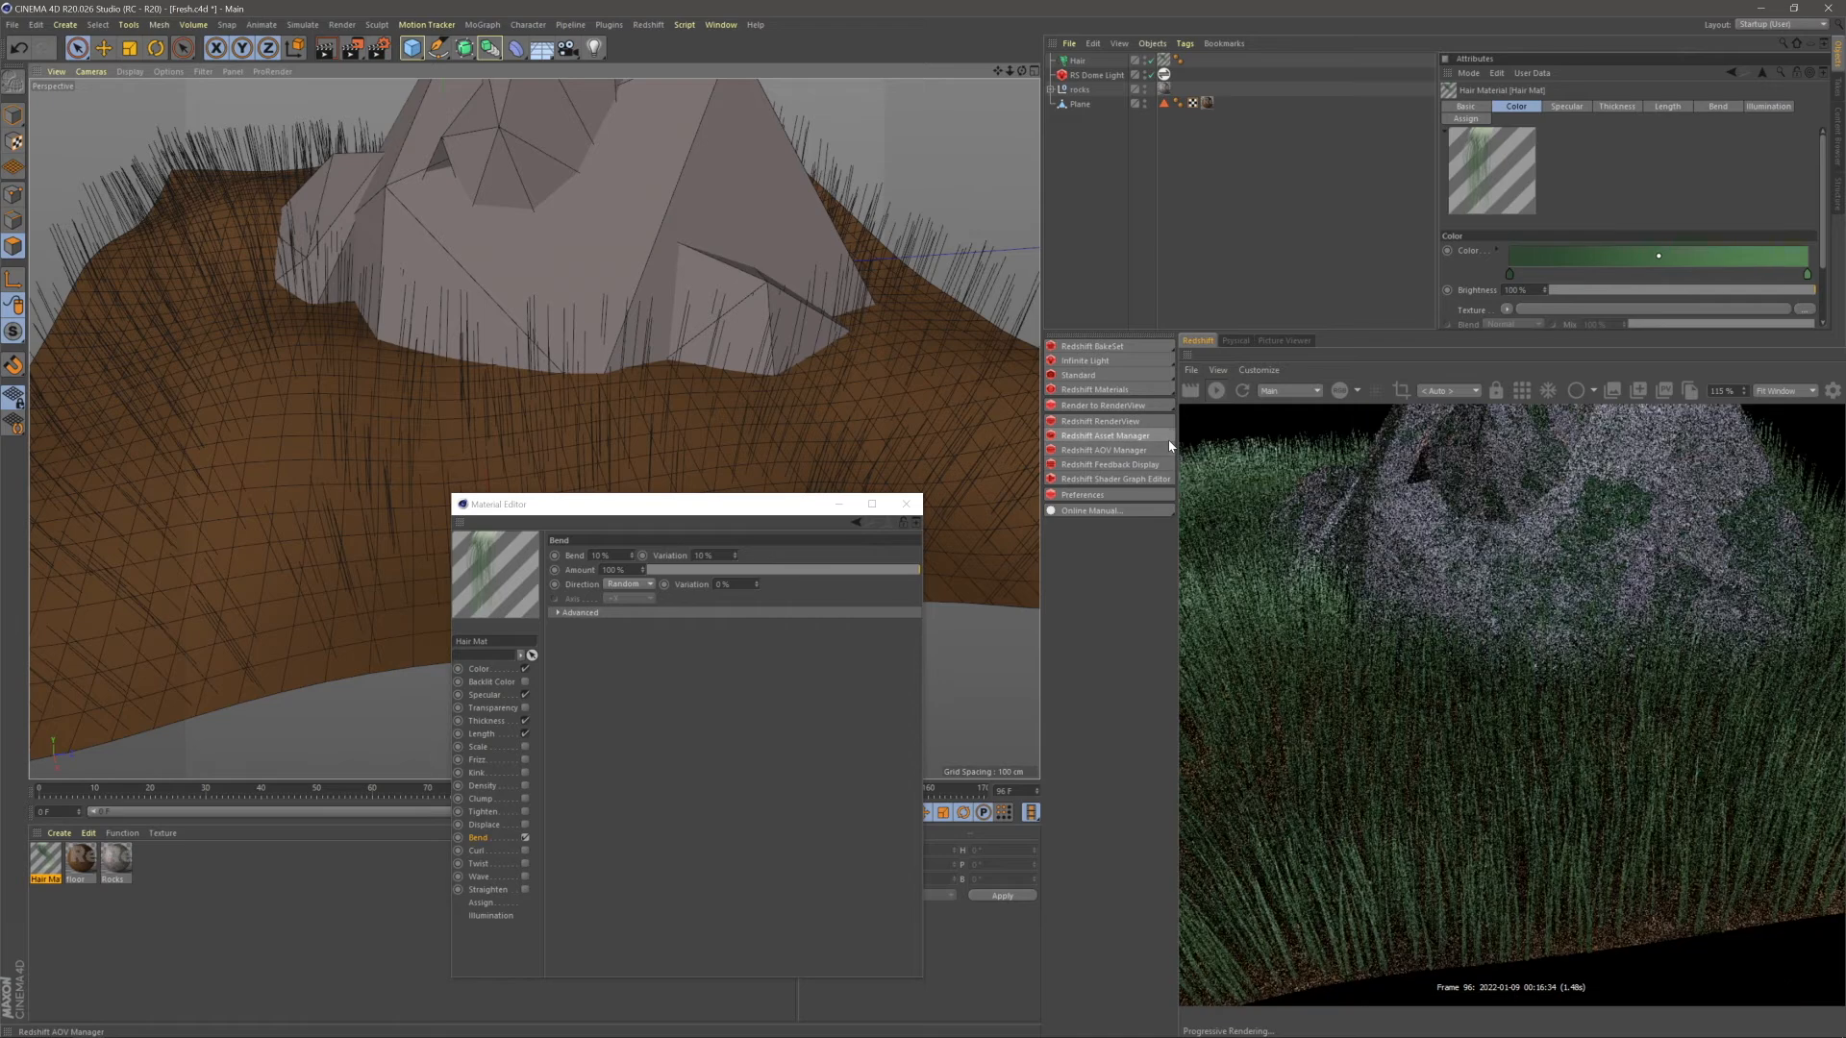
# - Turn on the render region and enlarge it over the grass in front of the rock
pyautogui.moveTo(1288, 559); pyautogui.dragTo(1632, 693)
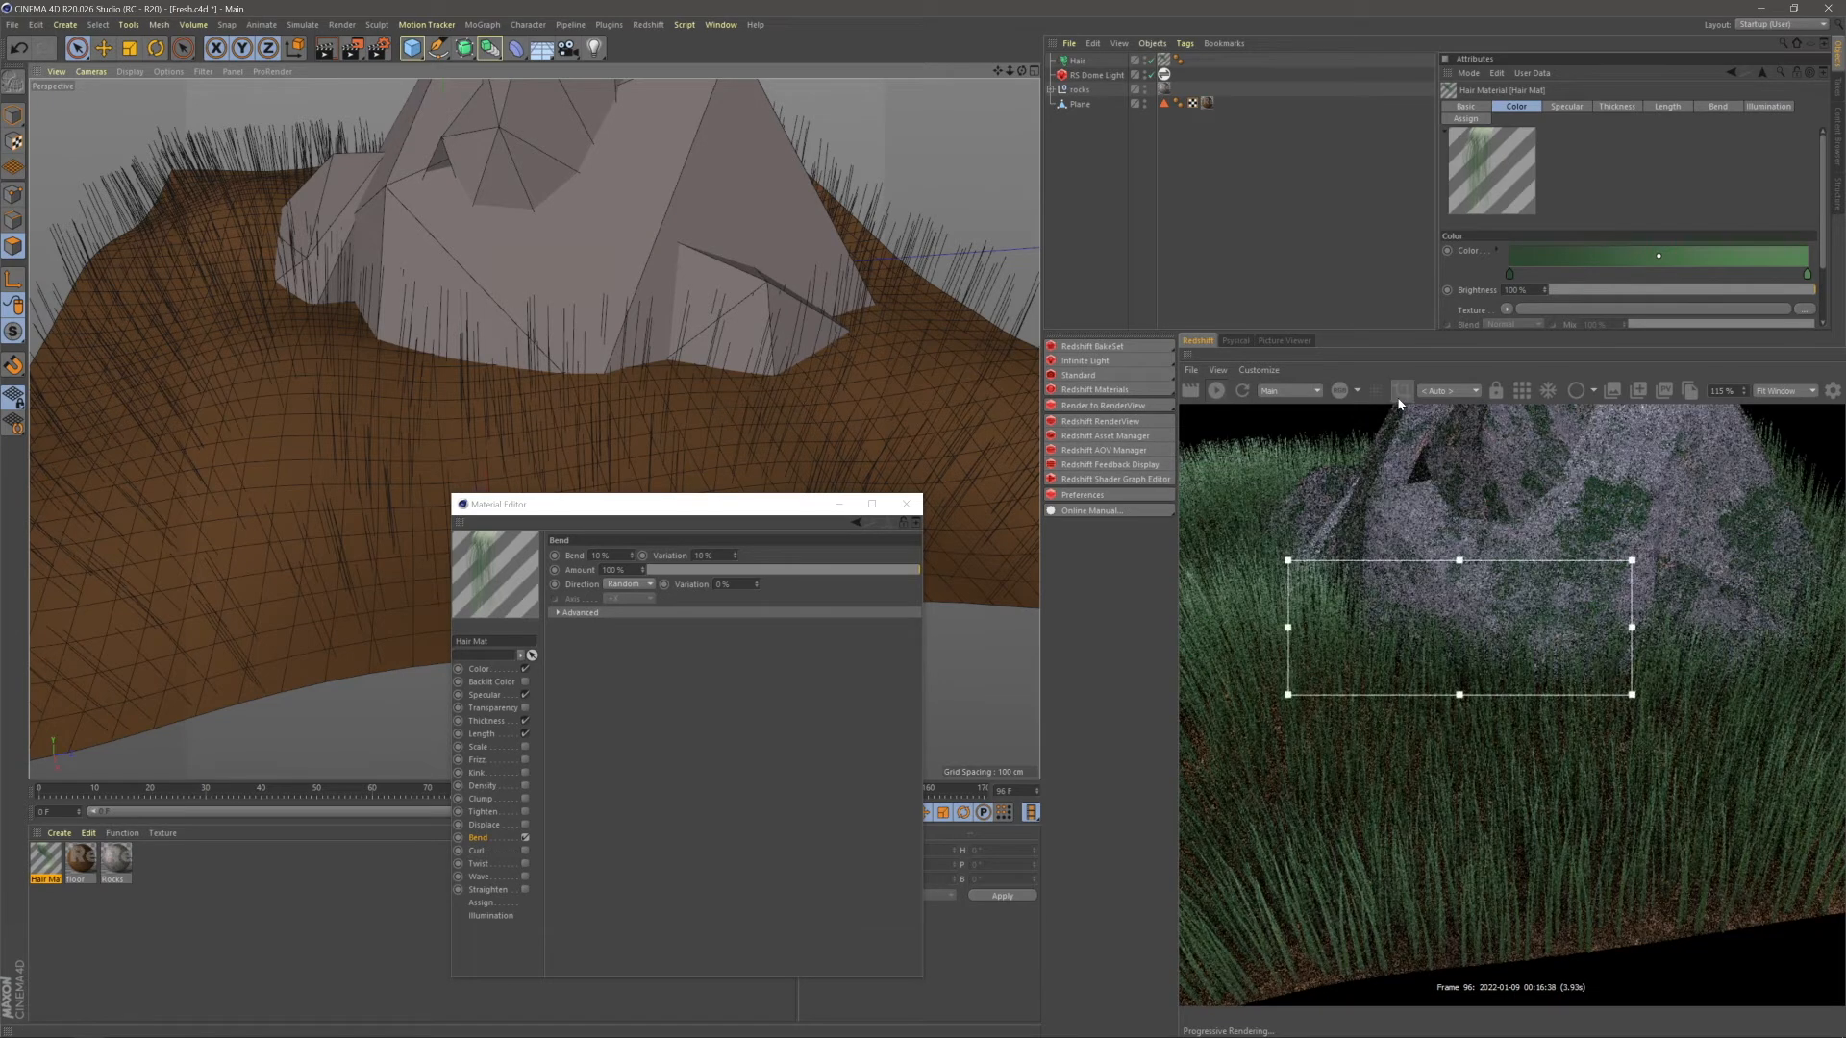
pyautogui.moveTo(1459, 693)
pyautogui.mouseDown()
pyautogui.moveTo(1481, 821)
pyautogui.moveTo(1479, 801)
pyautogui.mouseUp()
pyautogui.moveTo(1469, 899); pyautogui.dragTo(1472, 832)
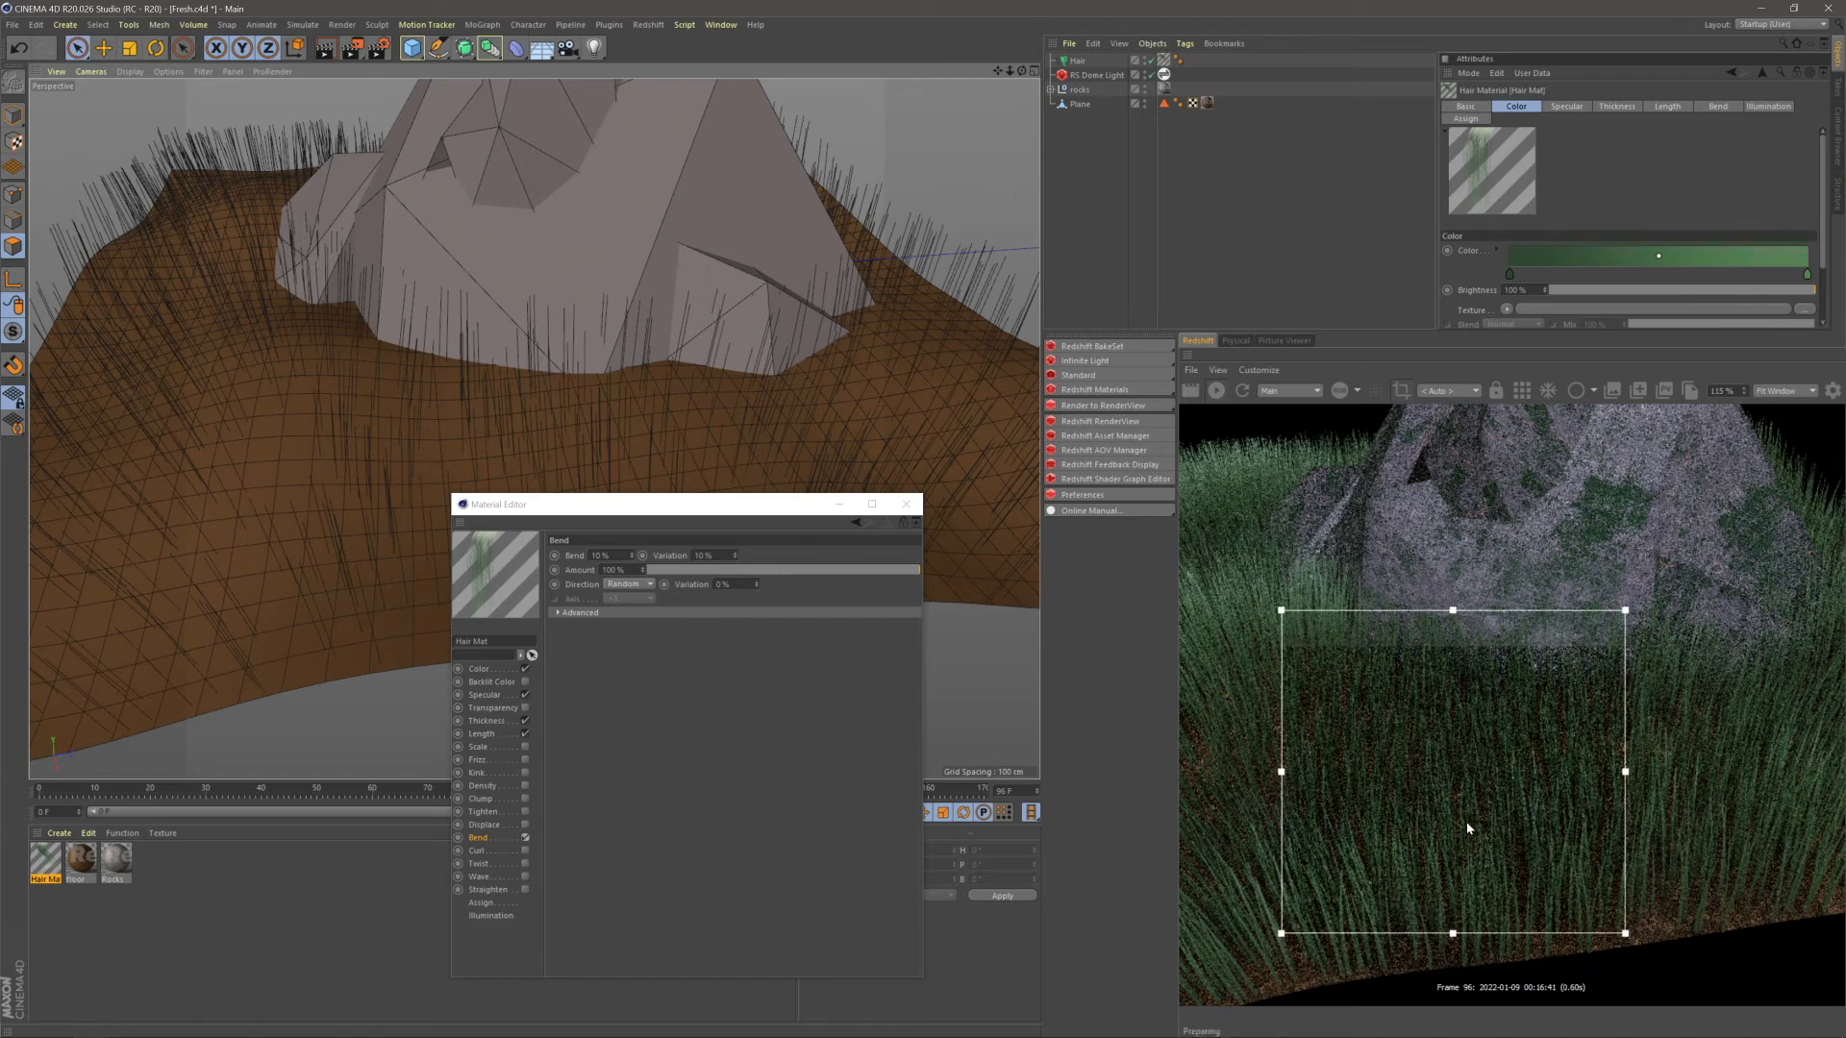
# - Set the hair material's bend to 30% with a bend variation of 30%
pyautogui.click(597, 556)
pyautogui.moveTo(616, 556); pyautogui.dragTo(561, 557)
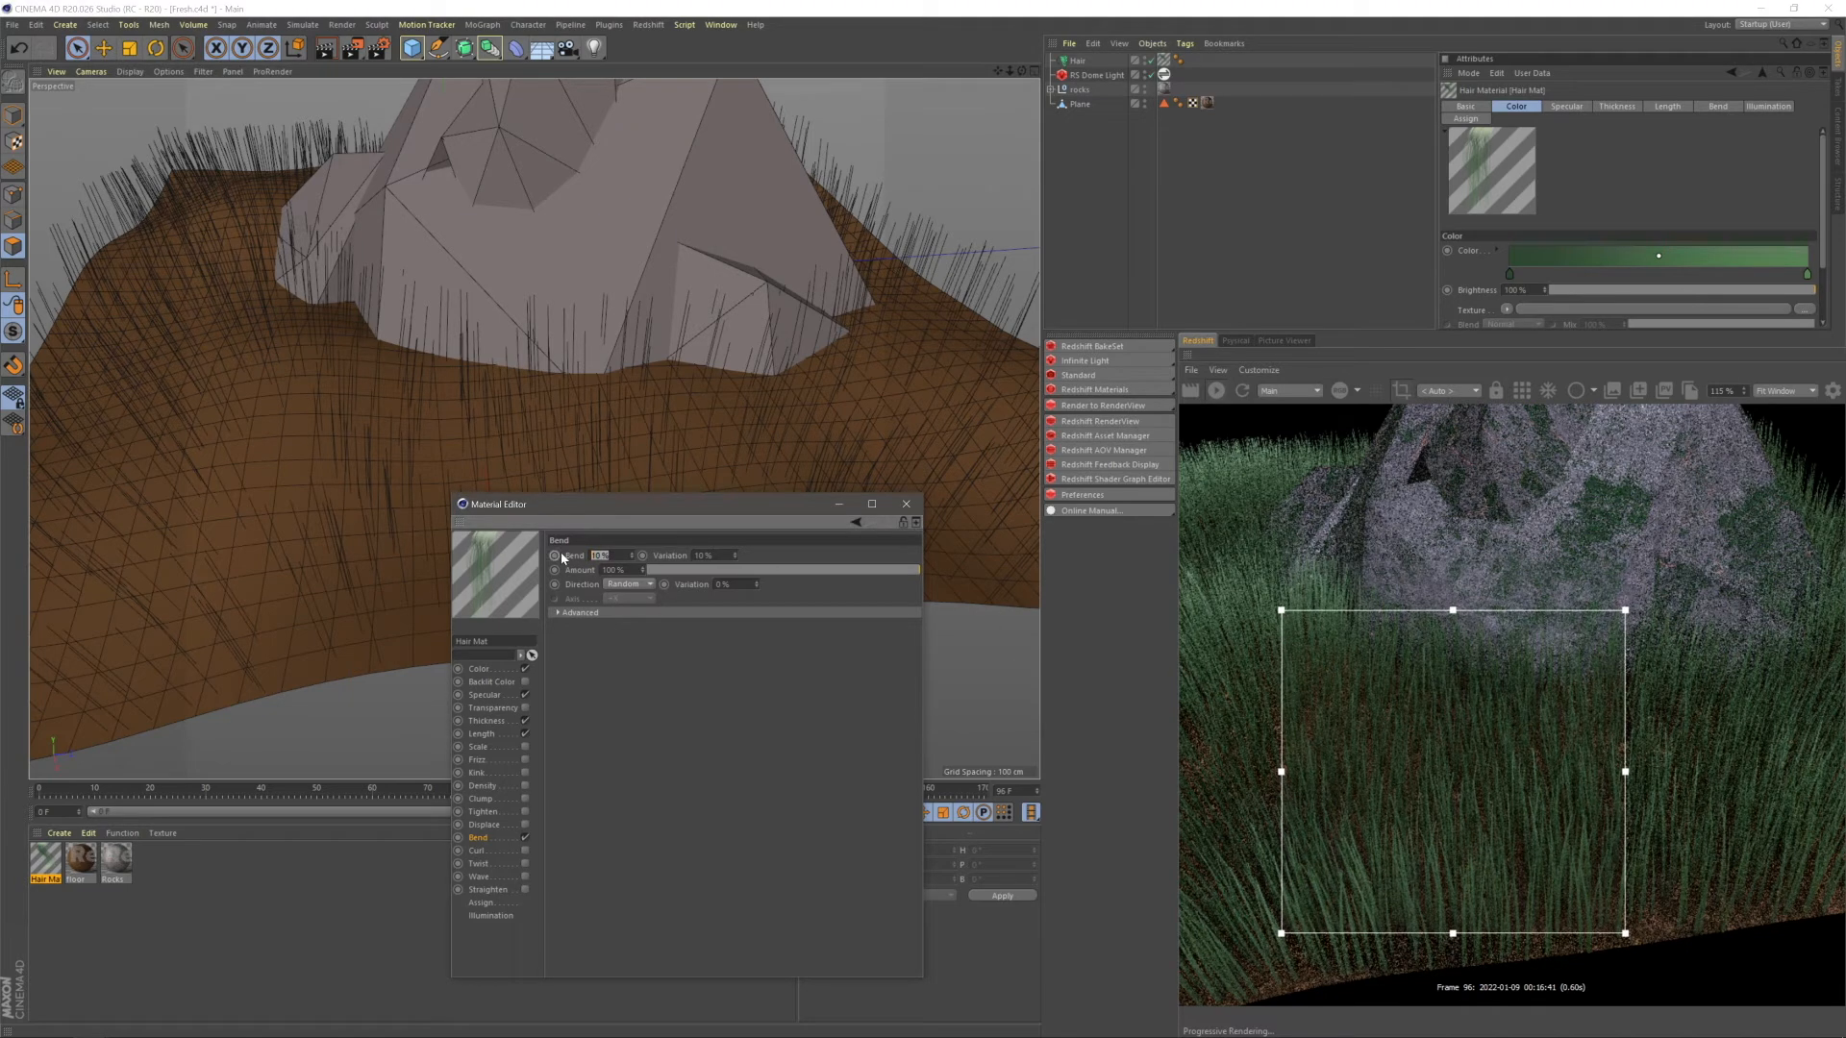
pyautogui.write('3')
pyautogui.press('Return')
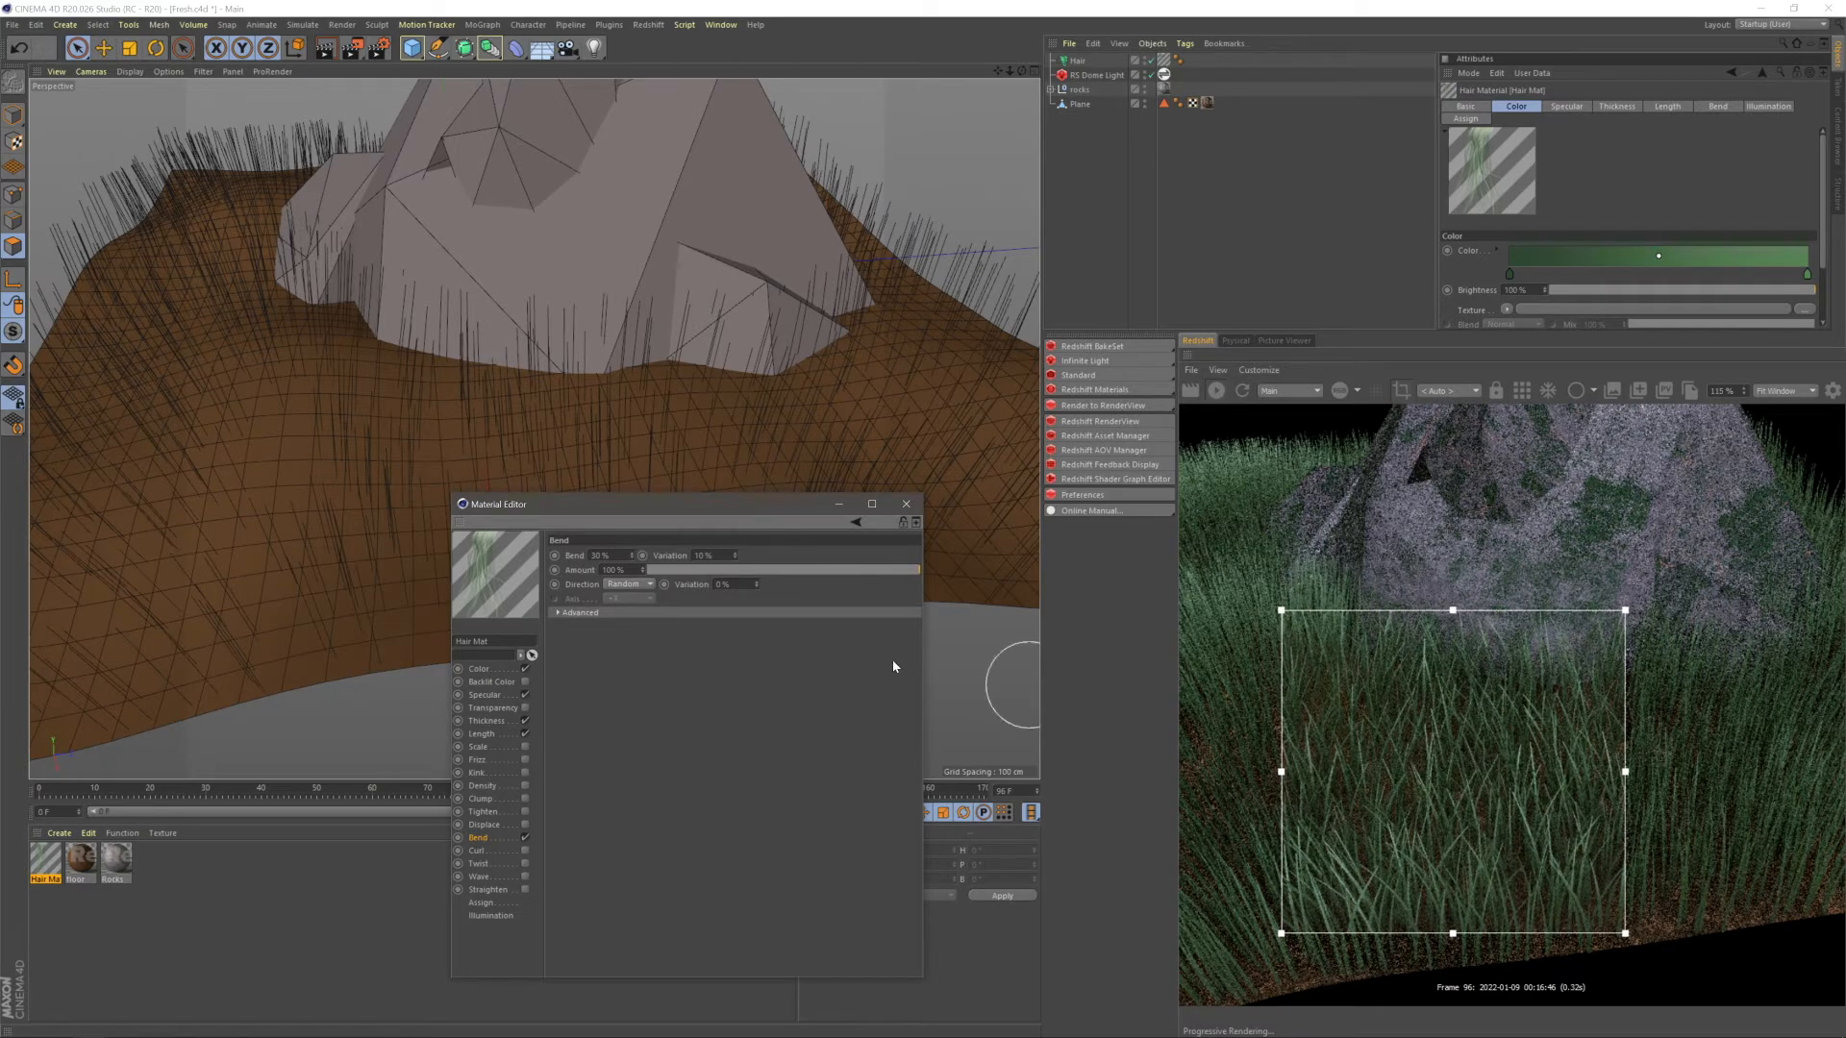
pyautogui.click(697, 555)
pyautogui.write('30')
pyautogui.press('Return')
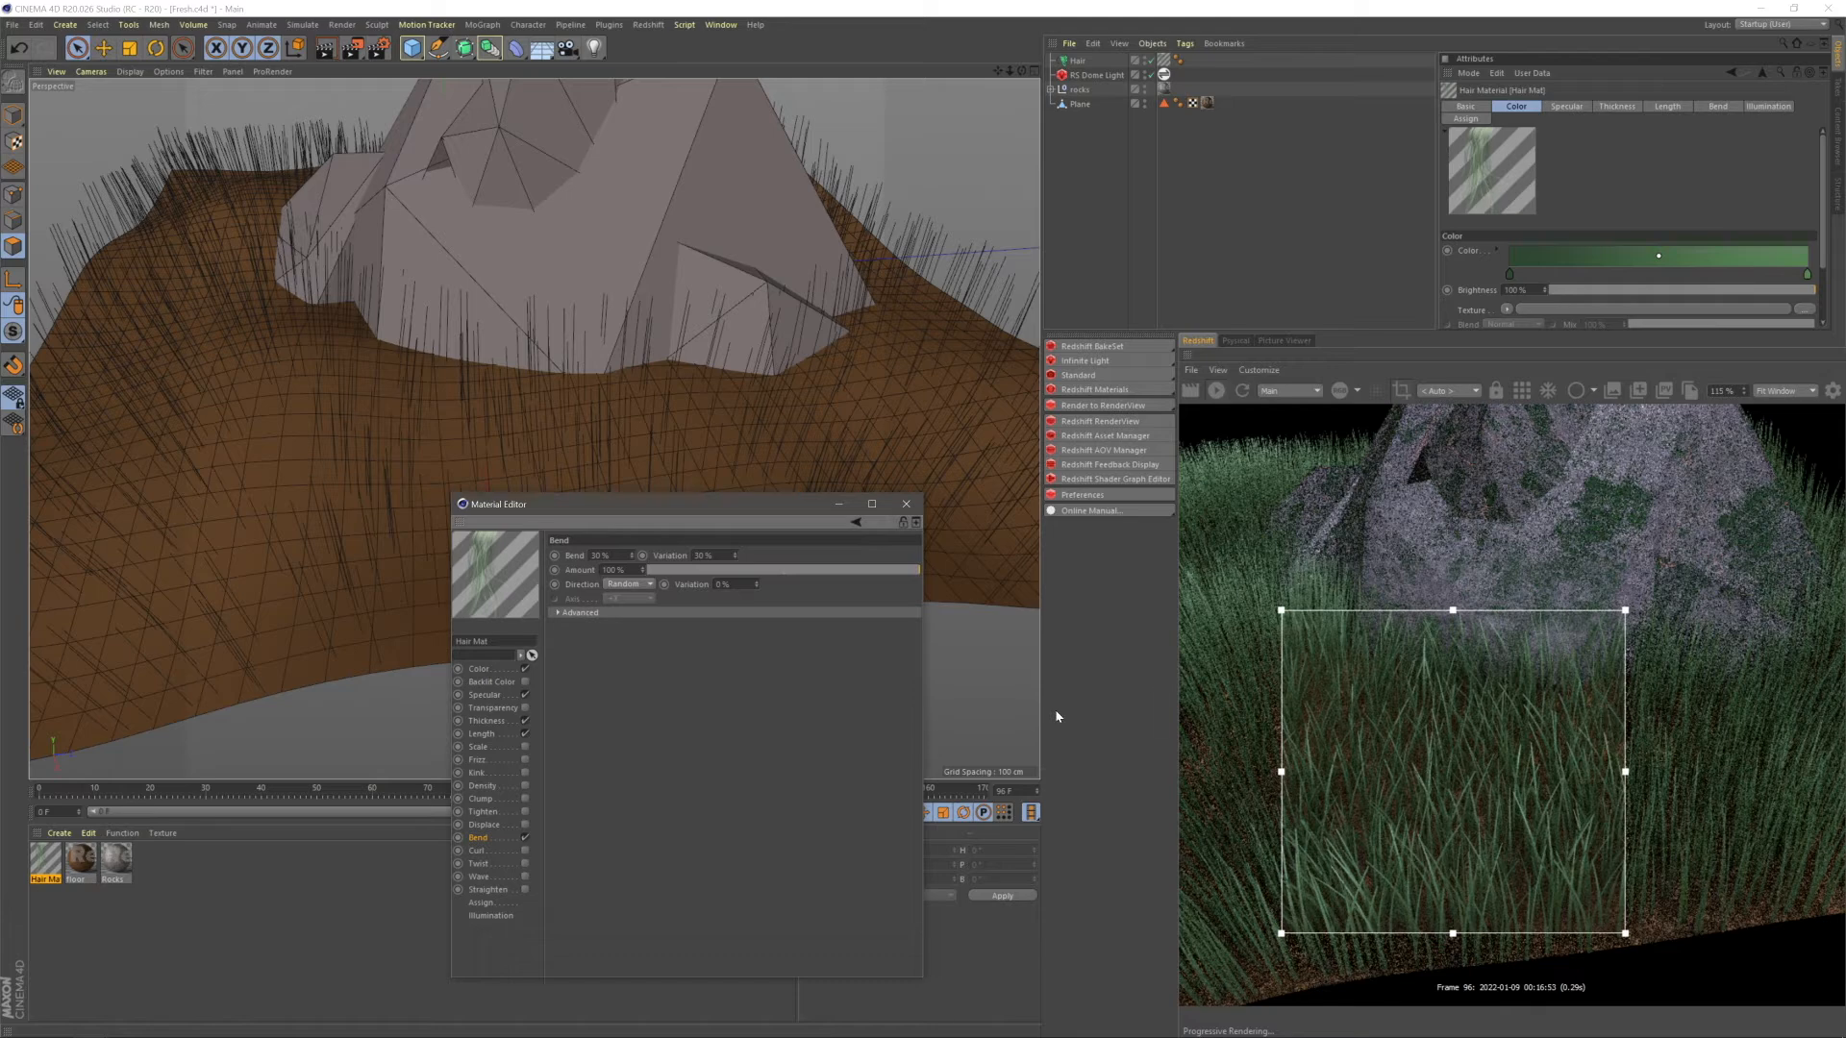
# - Try Curl at 30° with 30% variation in place of Bend on the hair material, and switch back to Bend
pyautogui.click(525, 851)
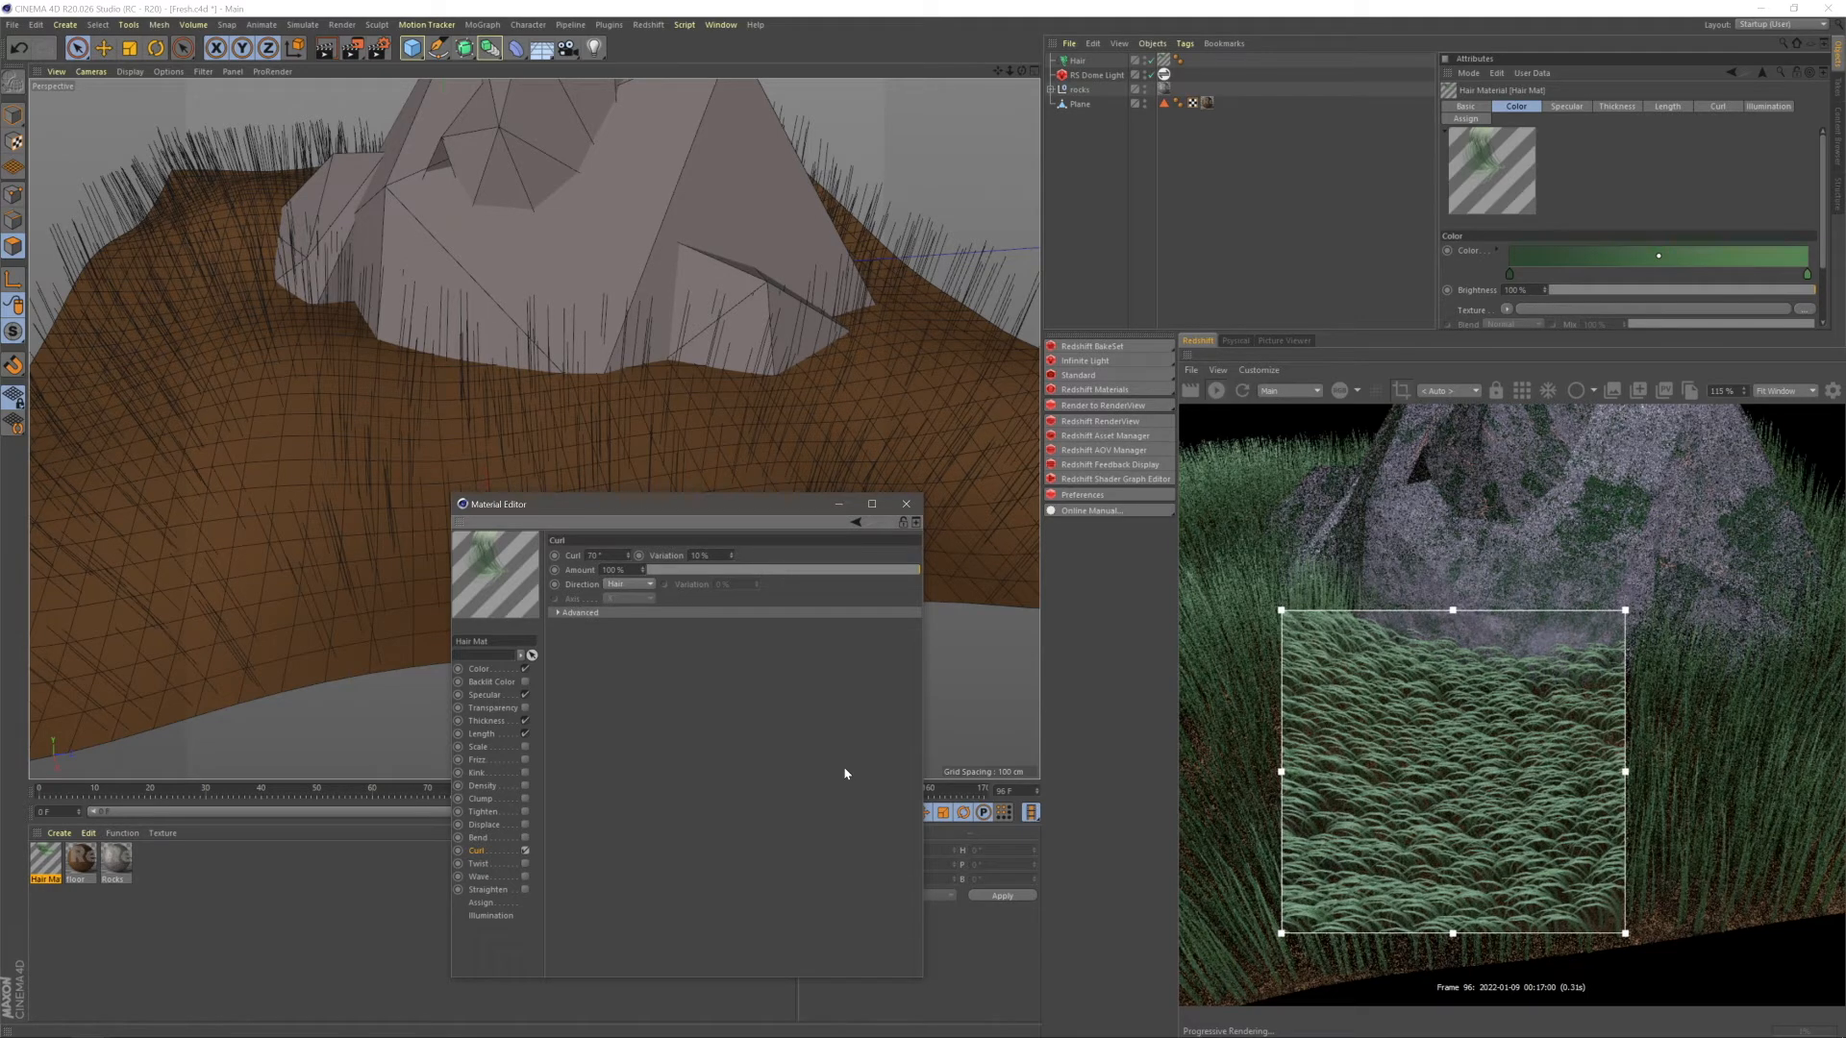
pyautogui.keyDown('alt'); pyautogui.moveTo(762, 428); pyautogui.dragTo(586, 337); pyautogui.keyUp('alt')
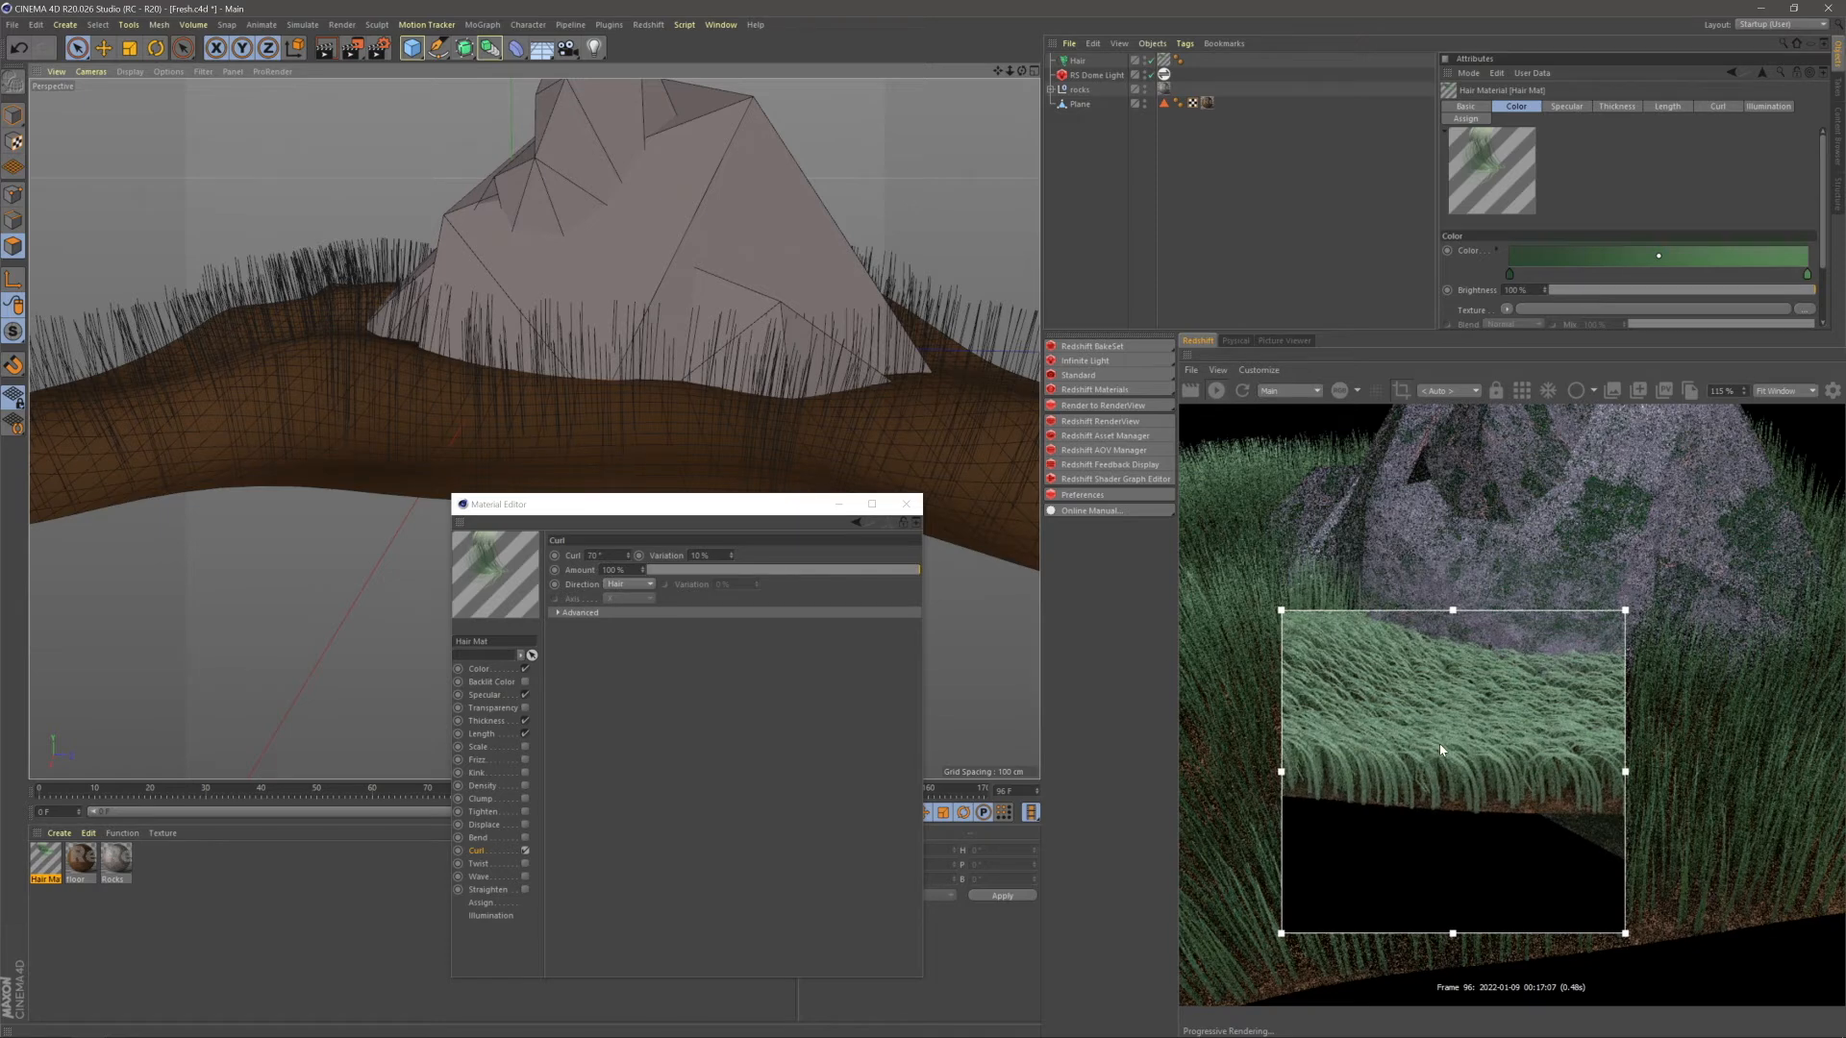
pyautogui.click(597, 556)
pyautogui.moveTo(600, 556); pyautogui.dragTo(577, 555)
pyautogui.write('30')
pyautogui.press('Return')
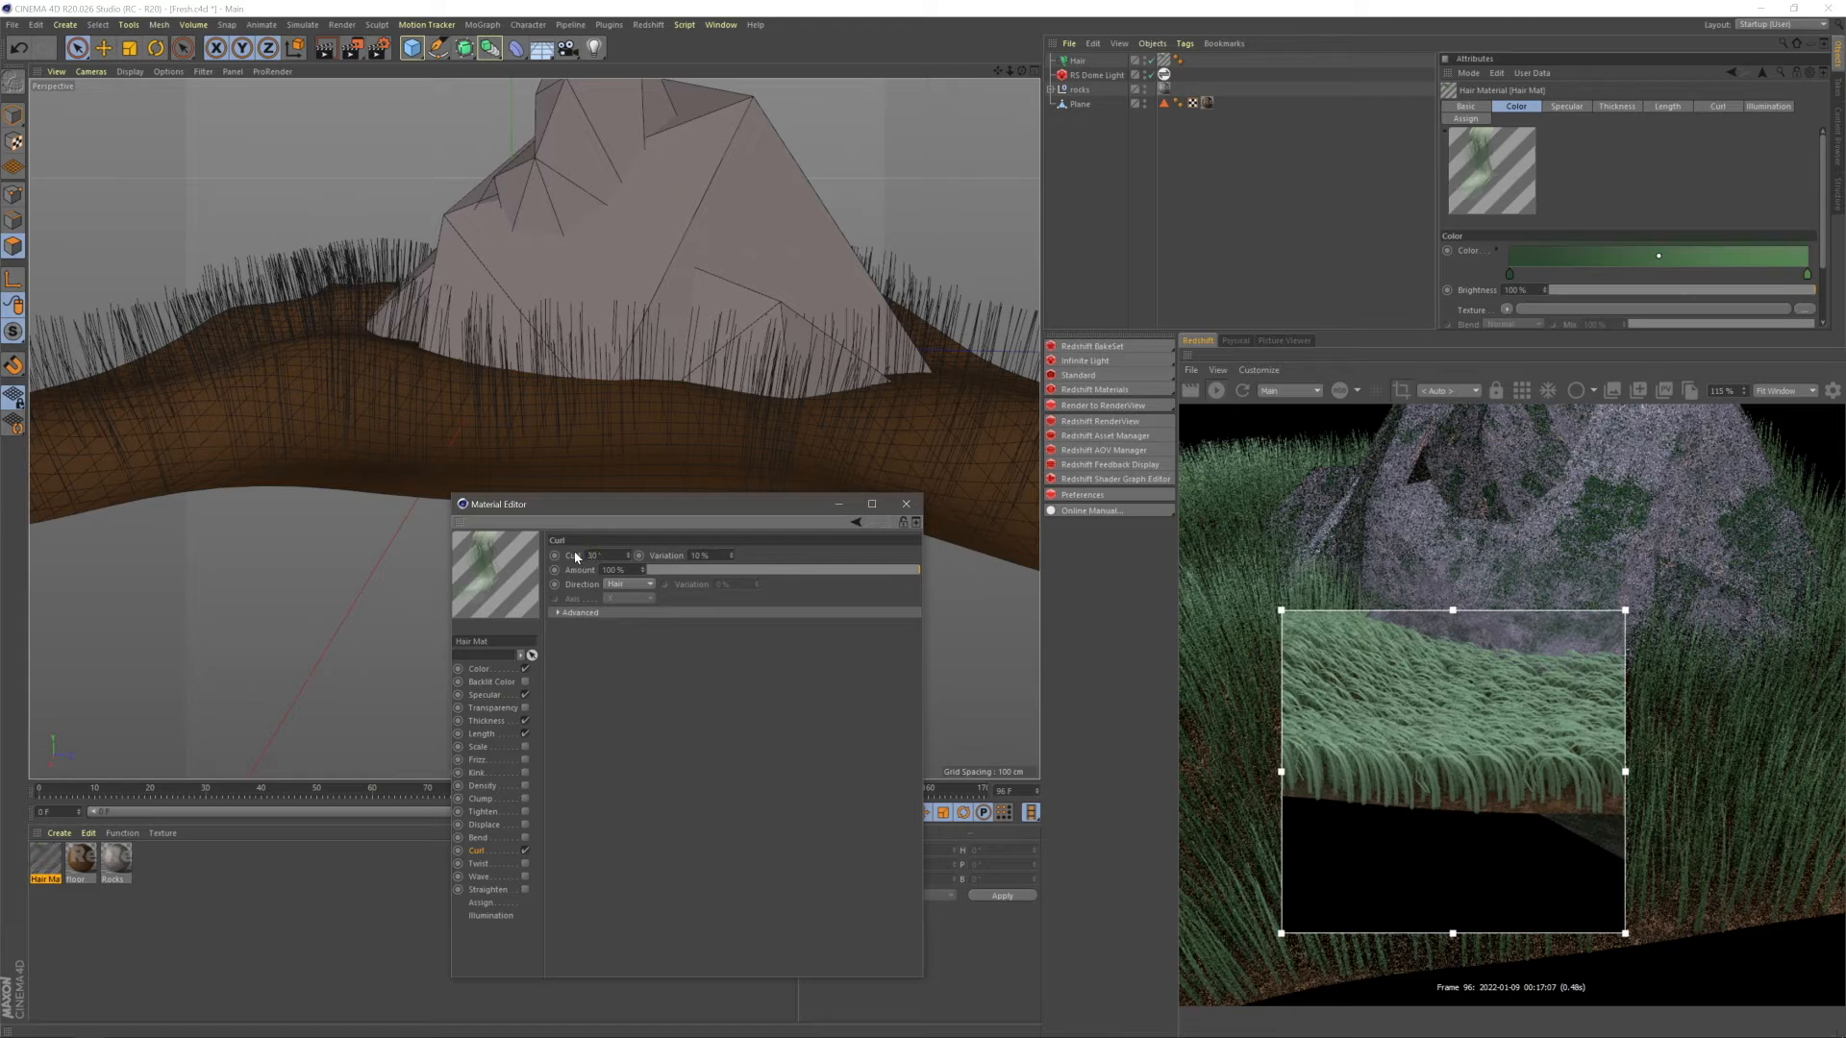
pyautogui.moveTo(700, 556); pyautogui.dragTo(676, 554)
pyautogui.write('30')
pyautogui.press('Return')
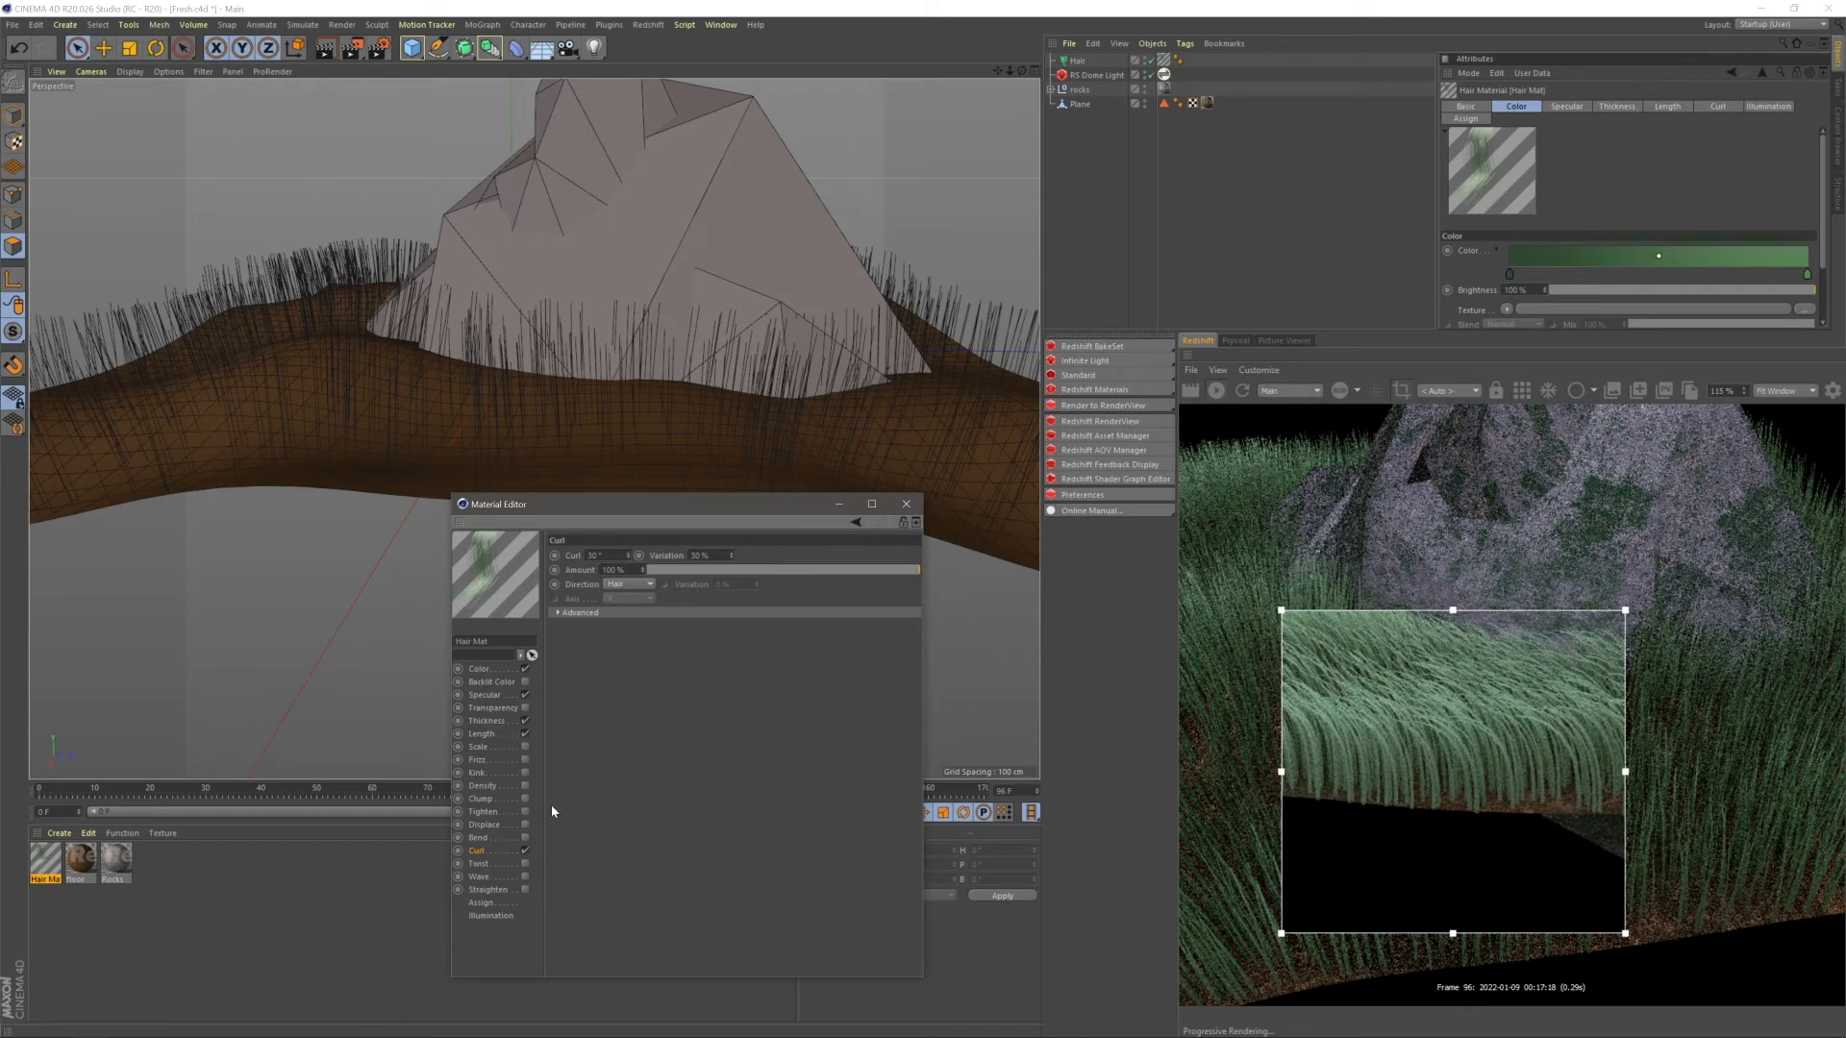
pyautogui.click(525, 851)
pyautogui.click(525, 837)
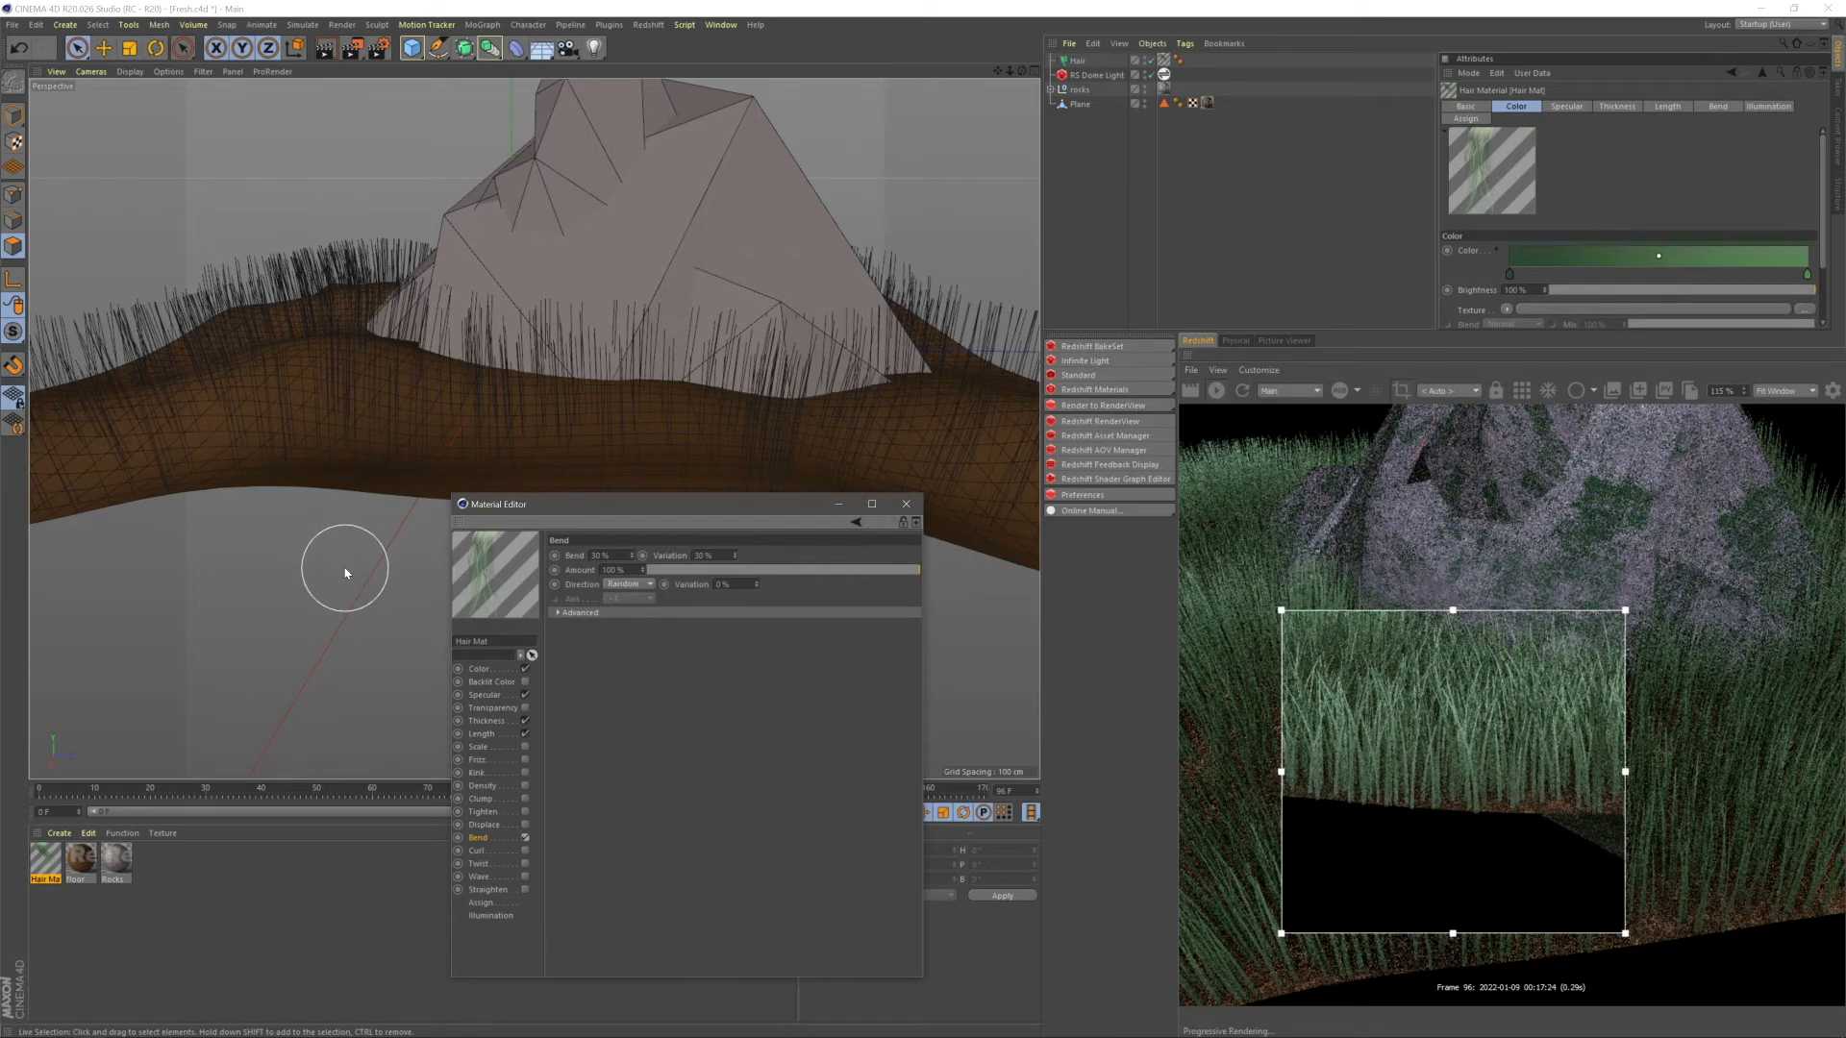
# - Close the hair material's editor and view the grass around the rock from above without the render region
pyautogui.keyDown('alt'); pyautogui.moveTo(329, 536); pyautogui.dragTo(403, 576); pyautogui.keyUp('alt')
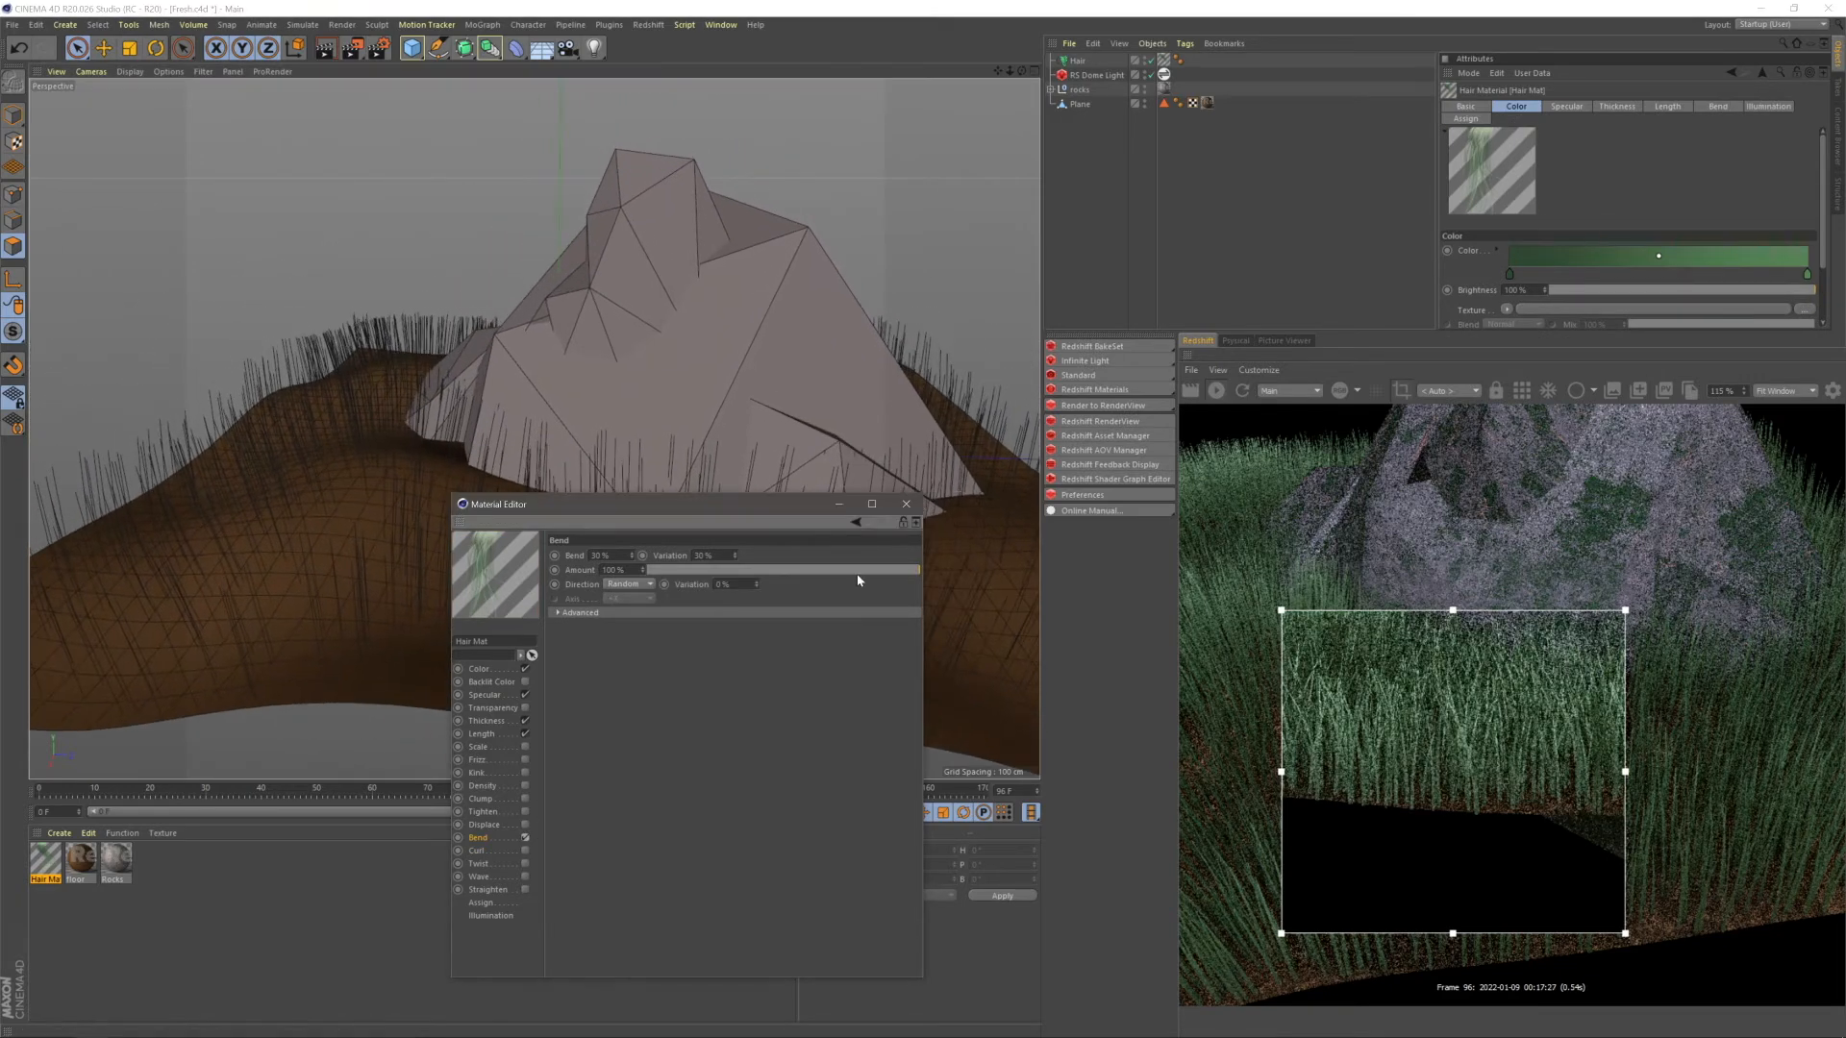
pyautogui.click(905, 504)
pyautogui.keyDown('alt'); pyautogui.moveTo(634, 615); pyautogui.dragTo(638, 650); pyautogui.keyUp('alt')
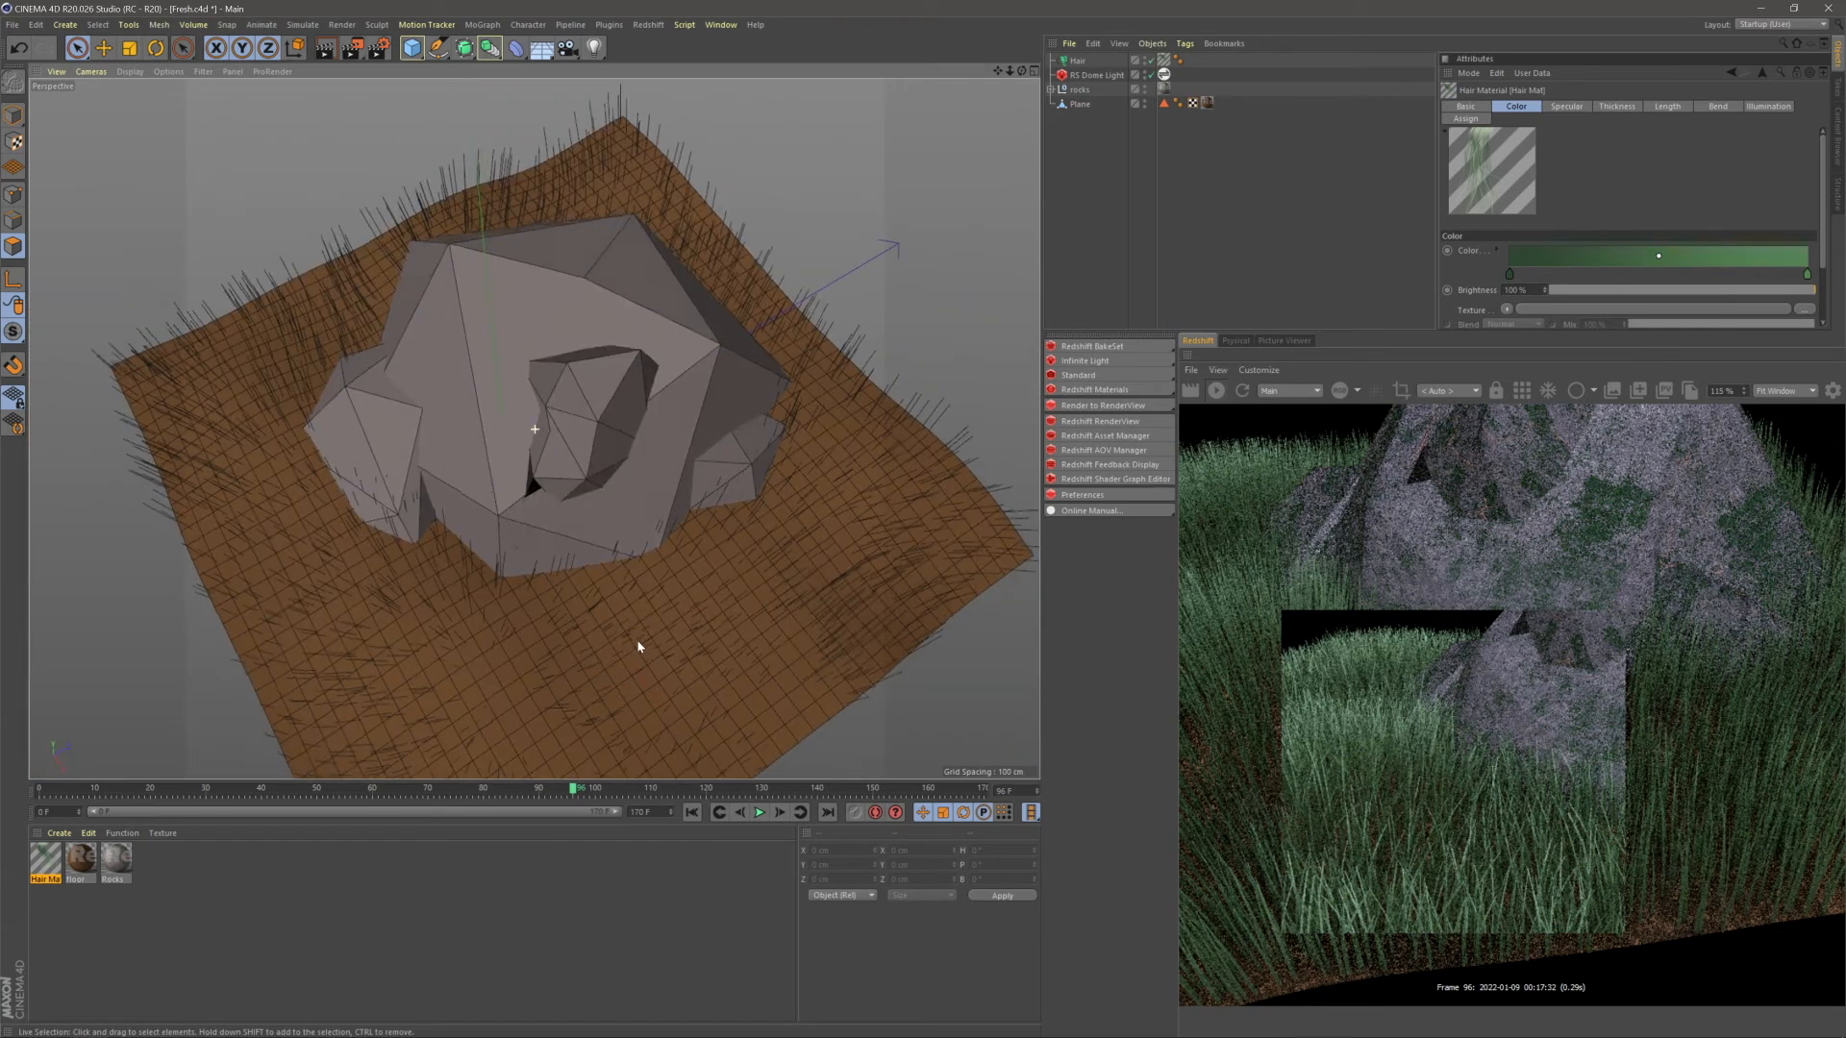
pyautogui.keyDown('alt'); pyautogui.moveTo(637, 647); pyautogui.dragTo(676, 565, button='middle'); pyautogui.keyUp('alt')
pyautogui.scroll(3, 591, 577)
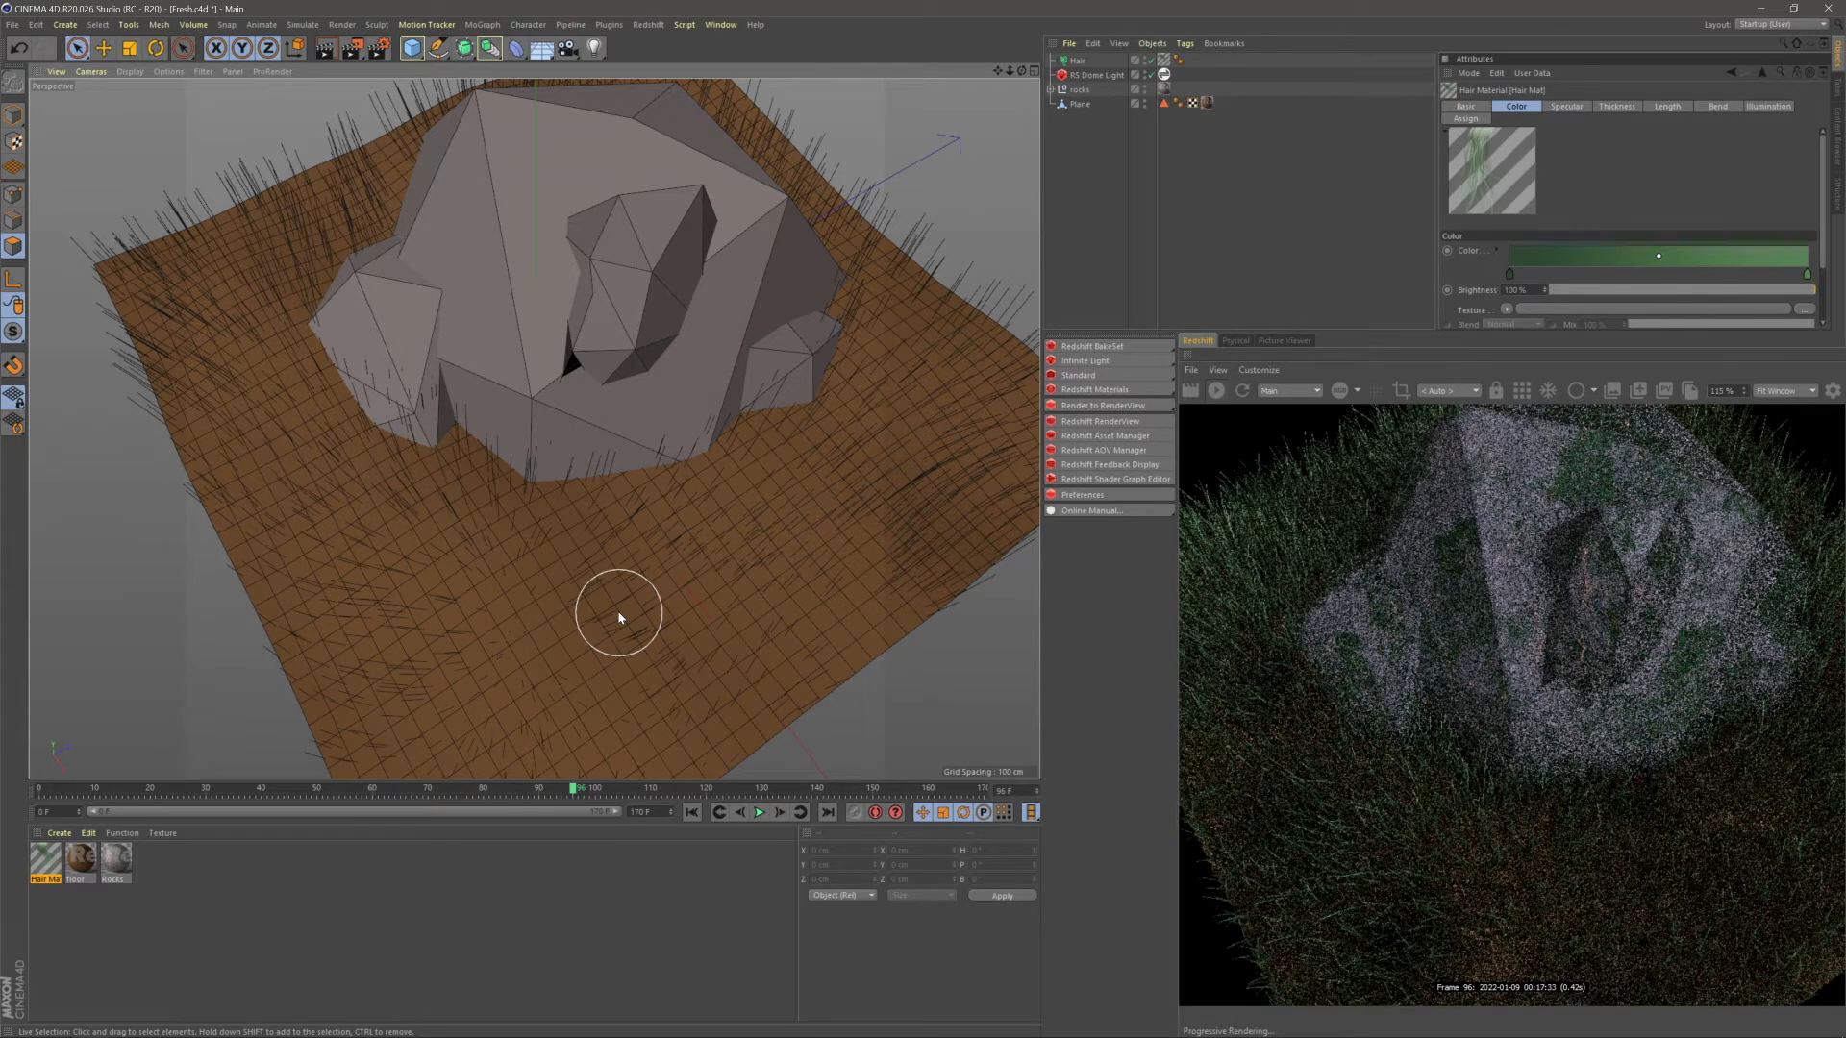
# - Enable Density on the hair material and load a Noise shader as its density texture
pyautogui.keyDown('alt'); pyautogui.moveTo(617, 610); pyautogui.dragTo(589, 544, button='middle'); pyautogui.keyUp('alt')
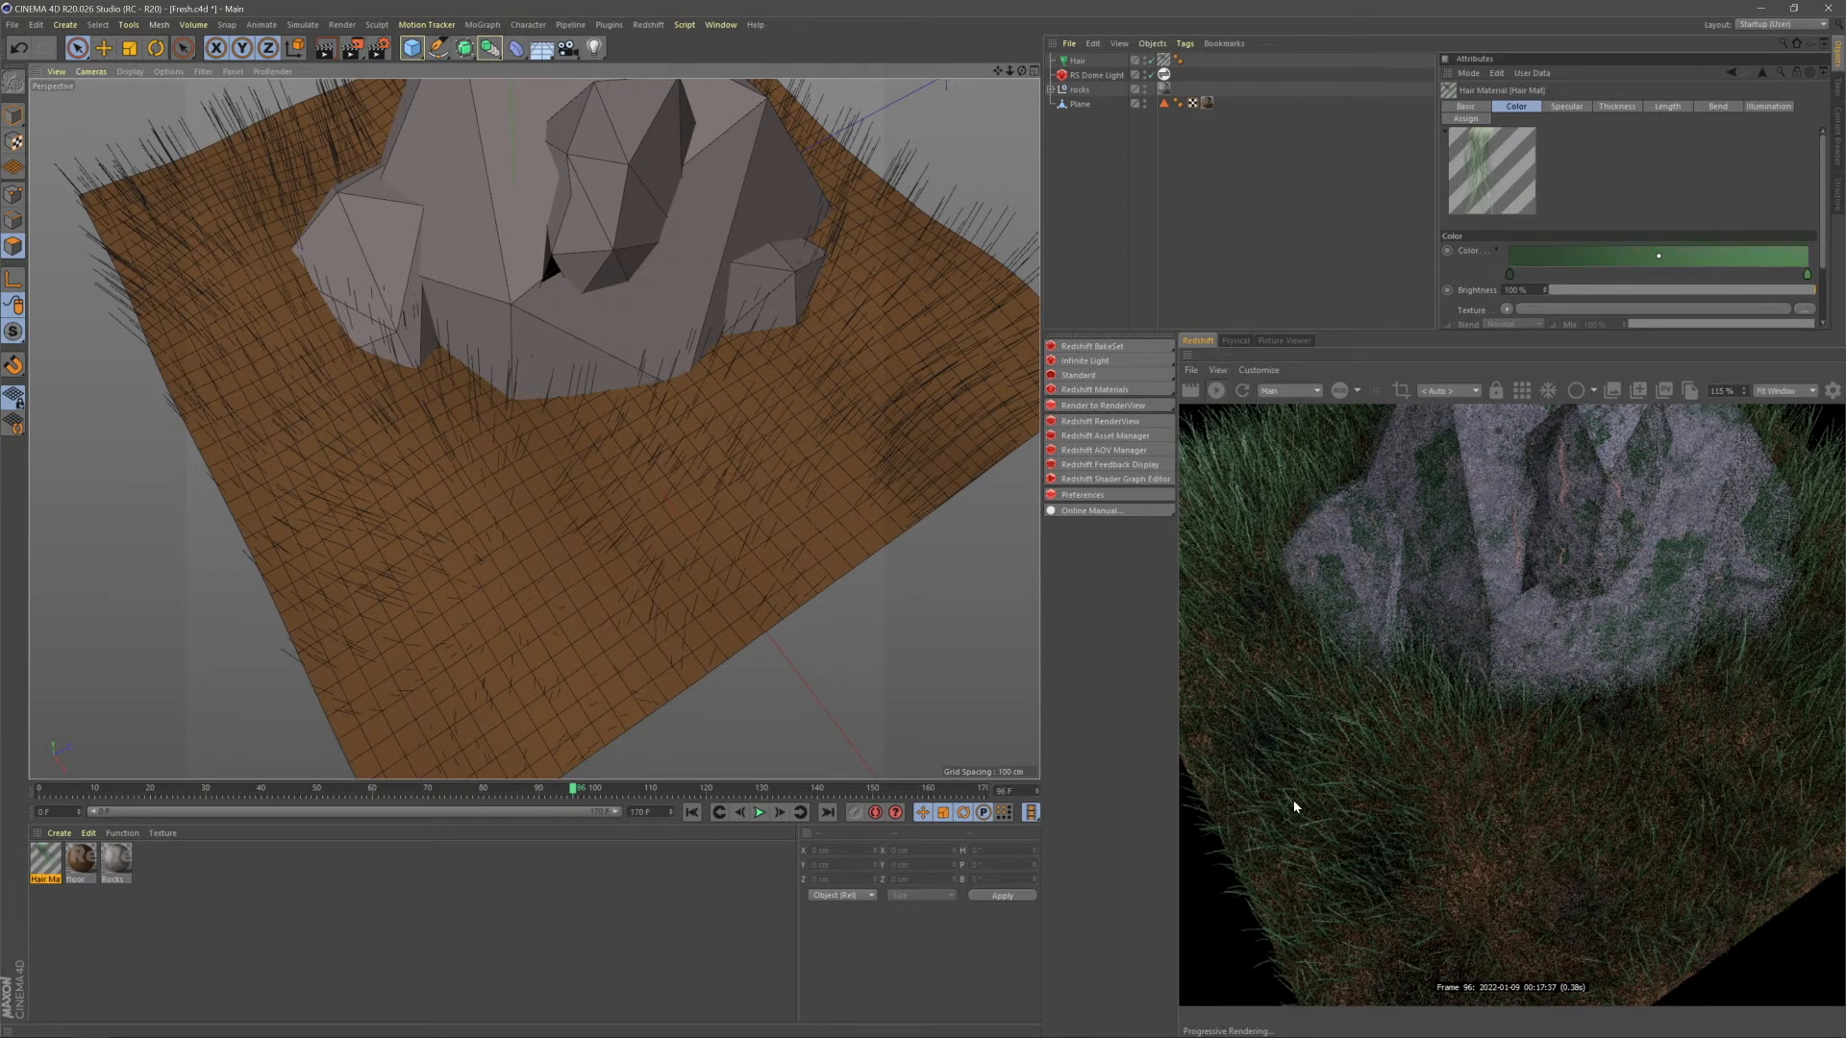
pyautogui.doubleClick(45, 858)
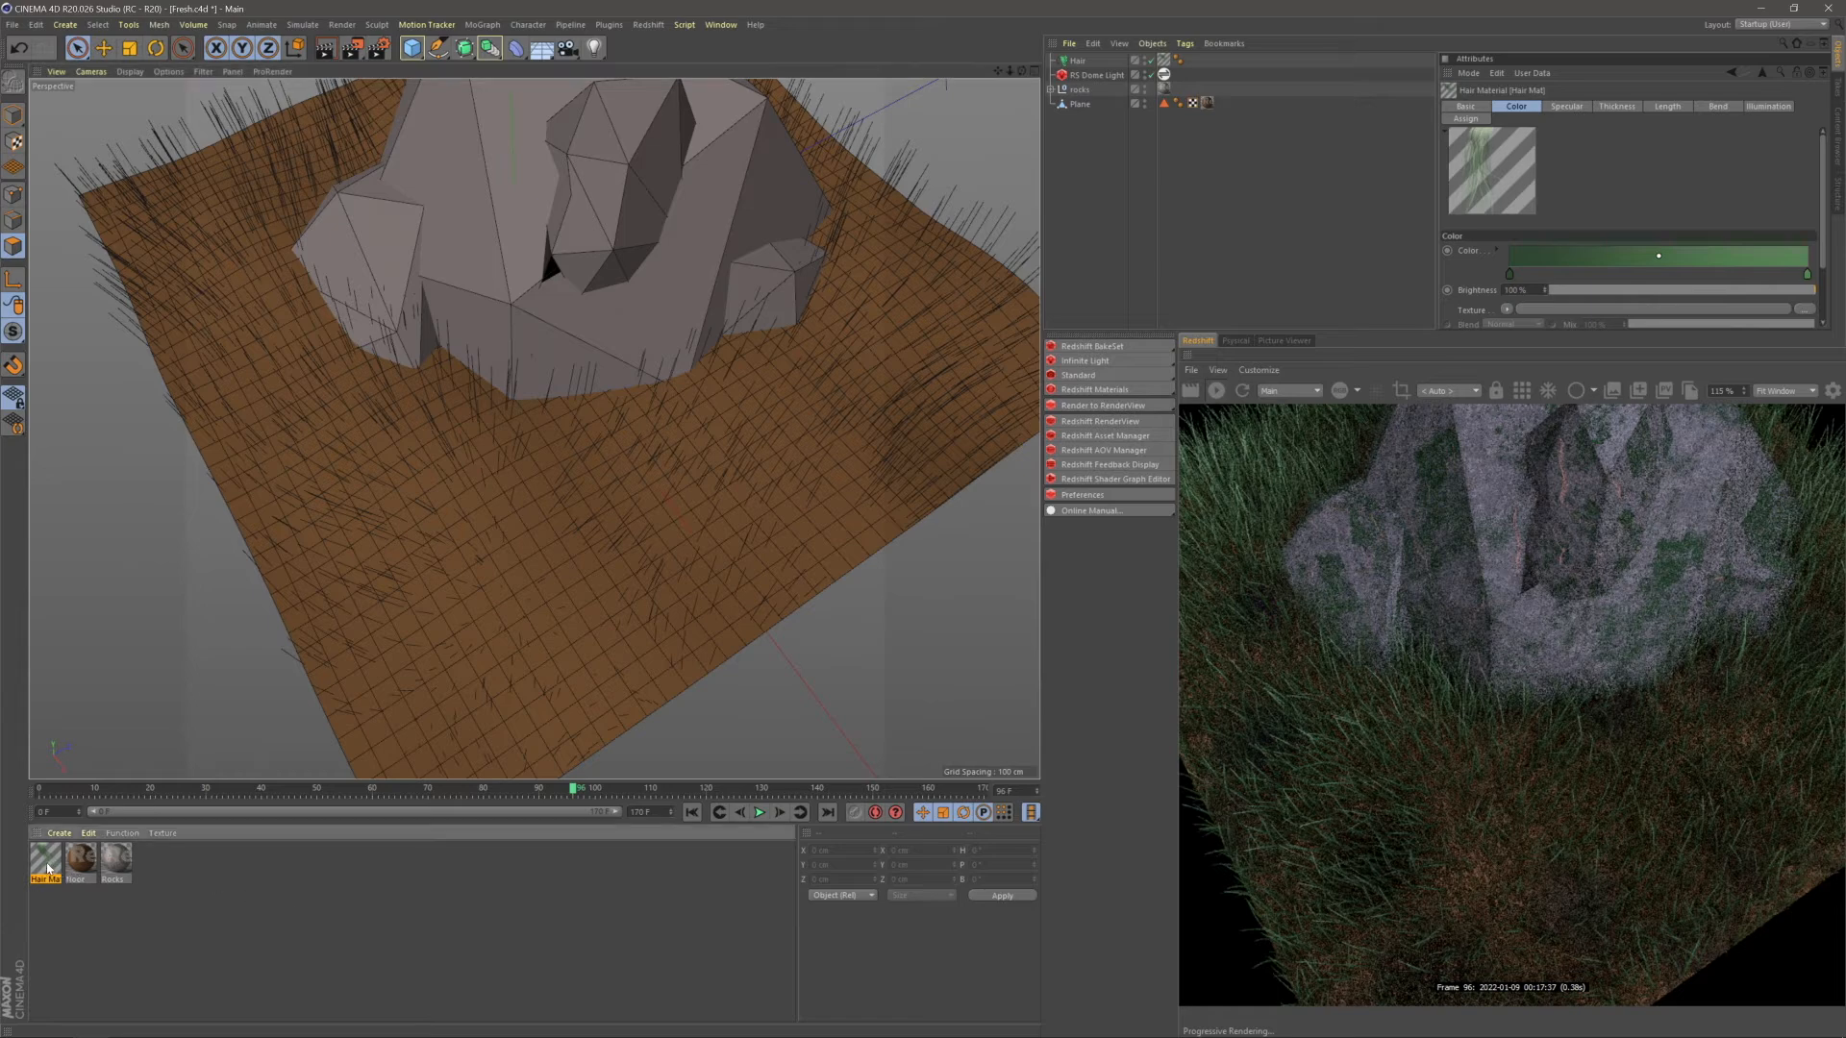
pyautogui.moveTo(505, 87); pyautogui.dragTo(707, 443)
pyautogui.click(448, 722)
pyautogui.click(491, 722)
pyautogui.click(568, 507)
pyautogui.click(582, 694)
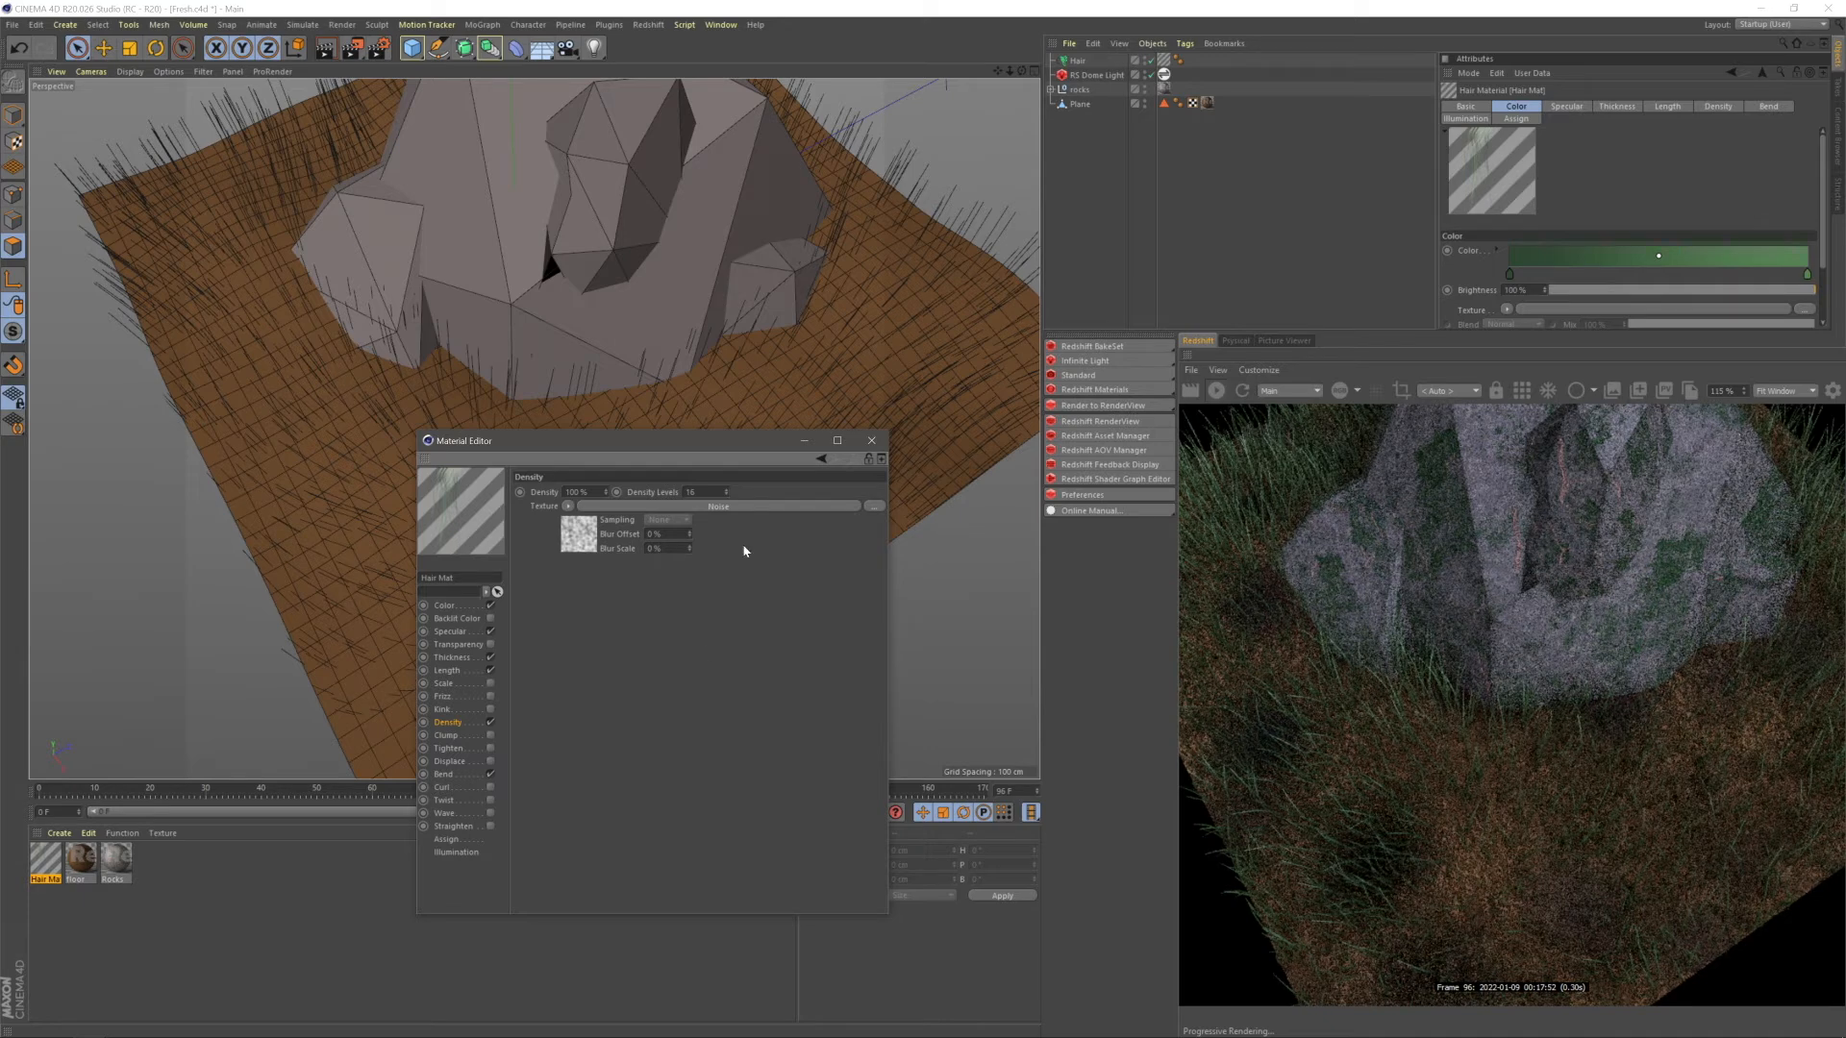
# - Set the density noise's global scale to 300%
pyautogui.click(661, 505)
pyautogui.click(623, 675)
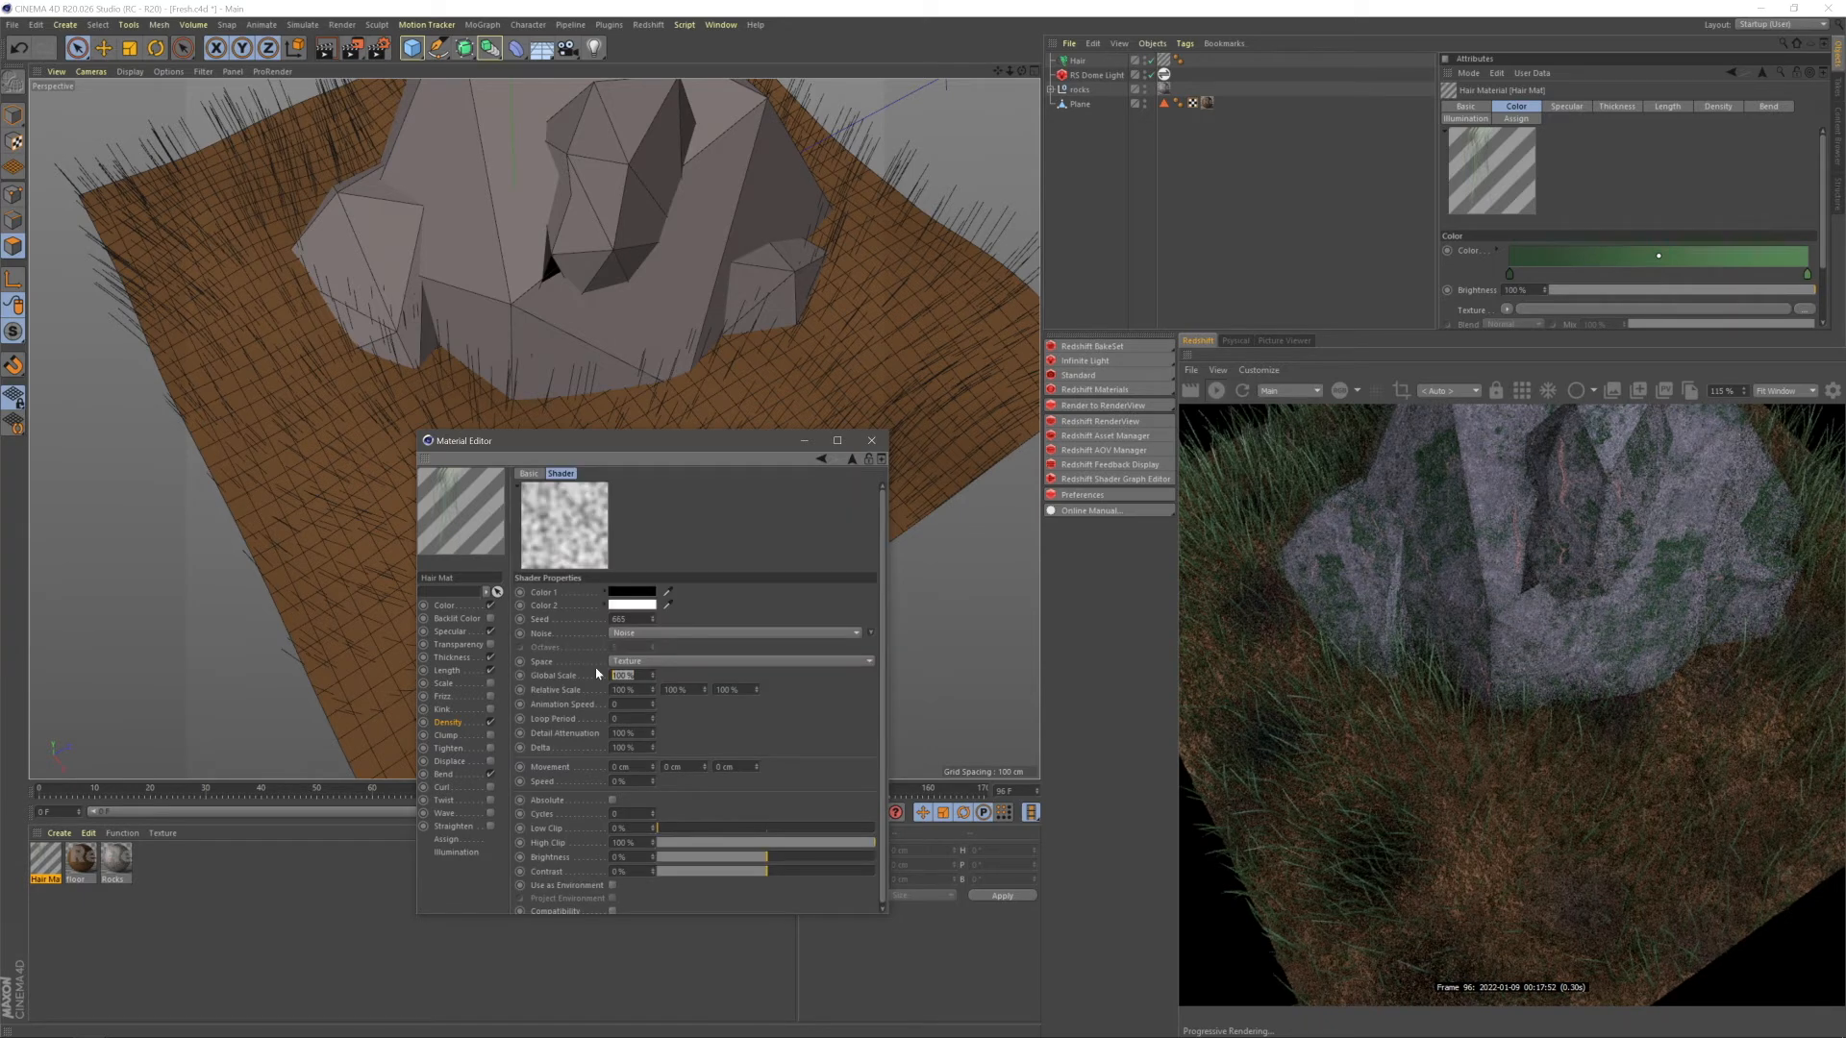
pyautogui.write('300')
pyautogui.press('Return')
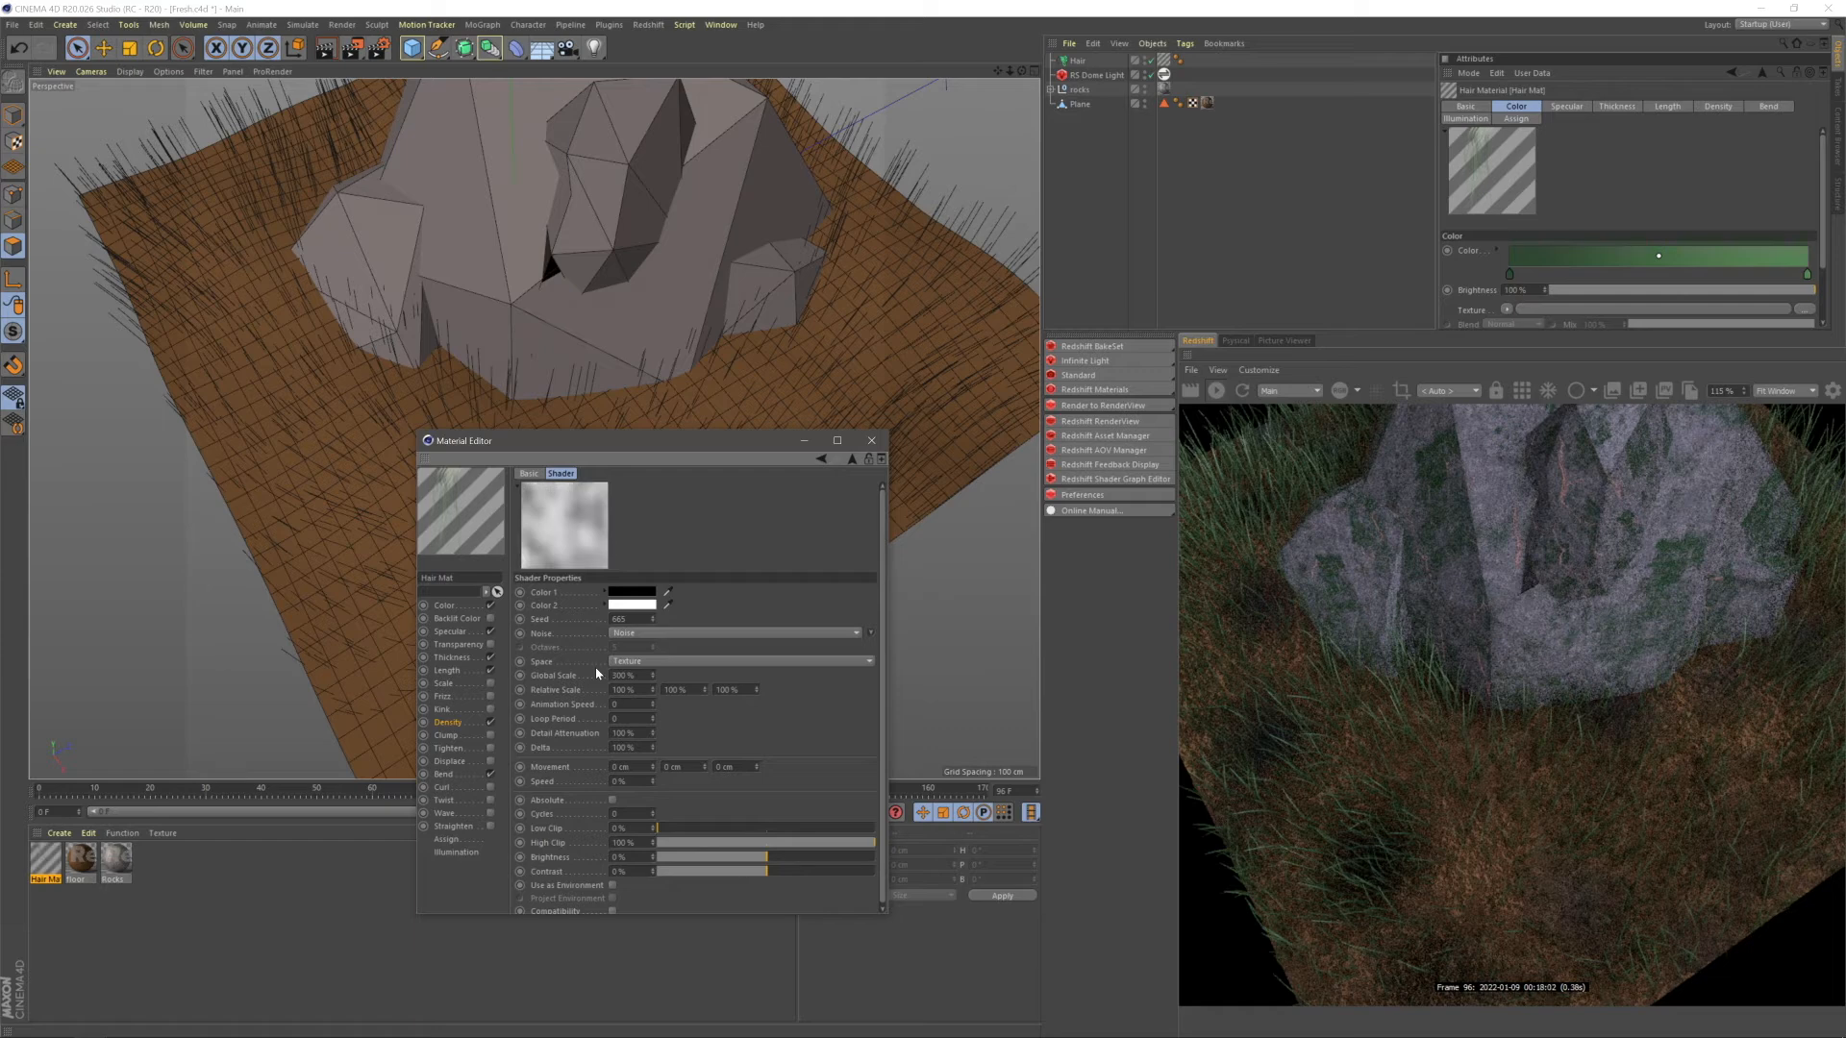
# - Tune the density noise's contrast with a low clip of 27% and a high clip of 60%
pyautogui.moveTo(882, 686); pyautogui.dragTo(882, 717)
pyautogui.moveTo(870, 839); pyautogui.dragTo(804, 840)
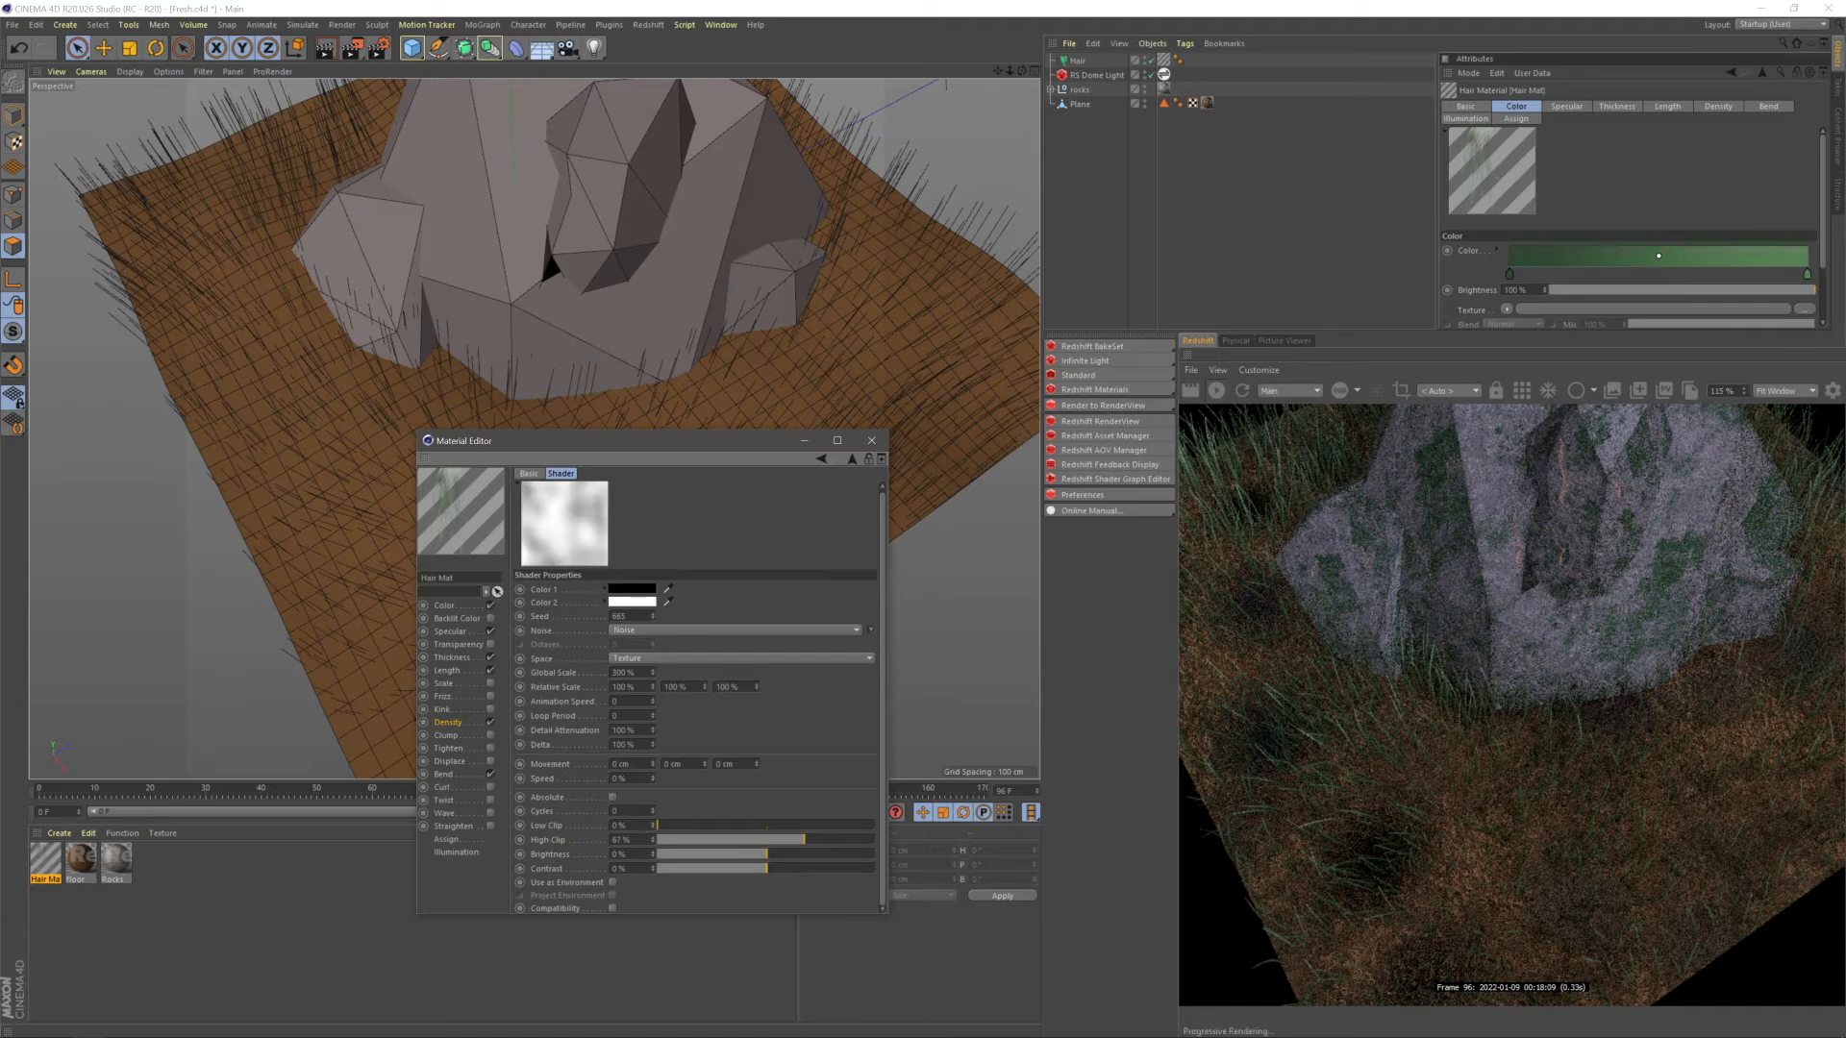
pyautogui.moveTo(666, 825); pyautogui.dragTo(733, 827)
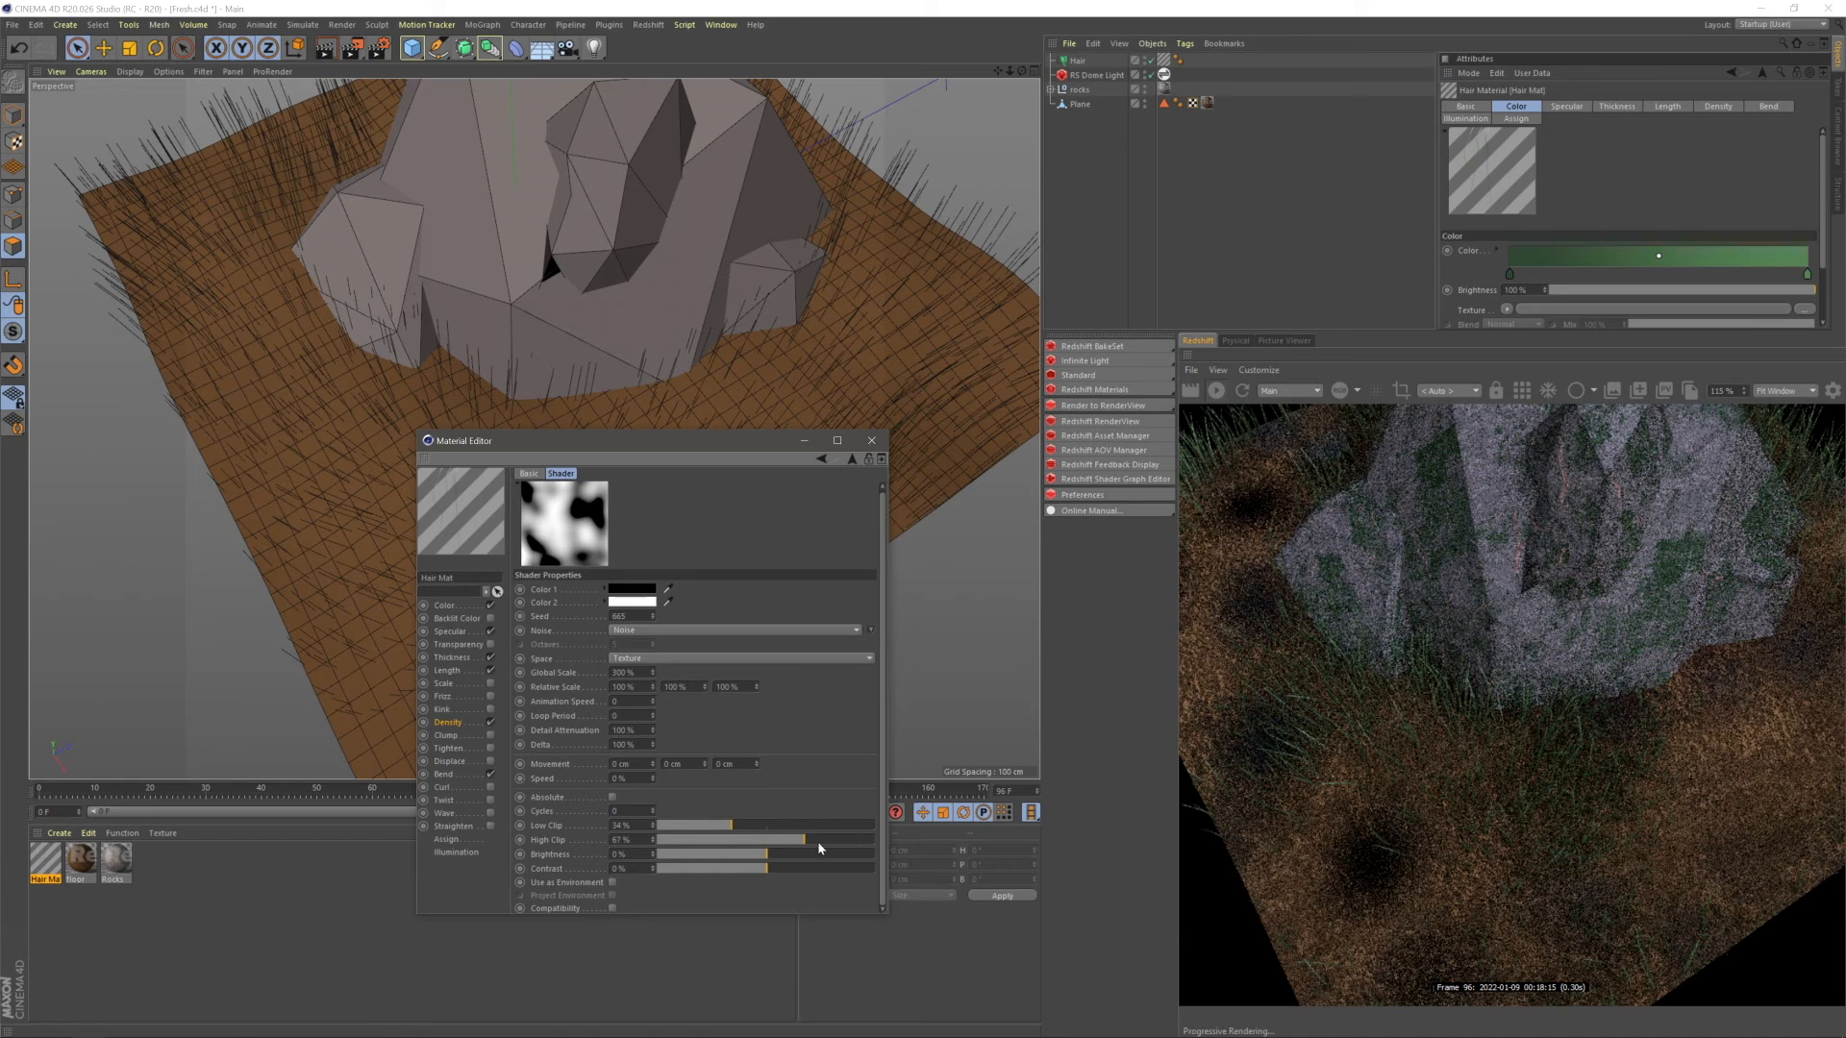
pyautogui.moveTo(816, 843); pyautogui.dragTo(805, 841)
pyautogui.moveTo(731, 826); pyautogui.dragTo(717, 827)
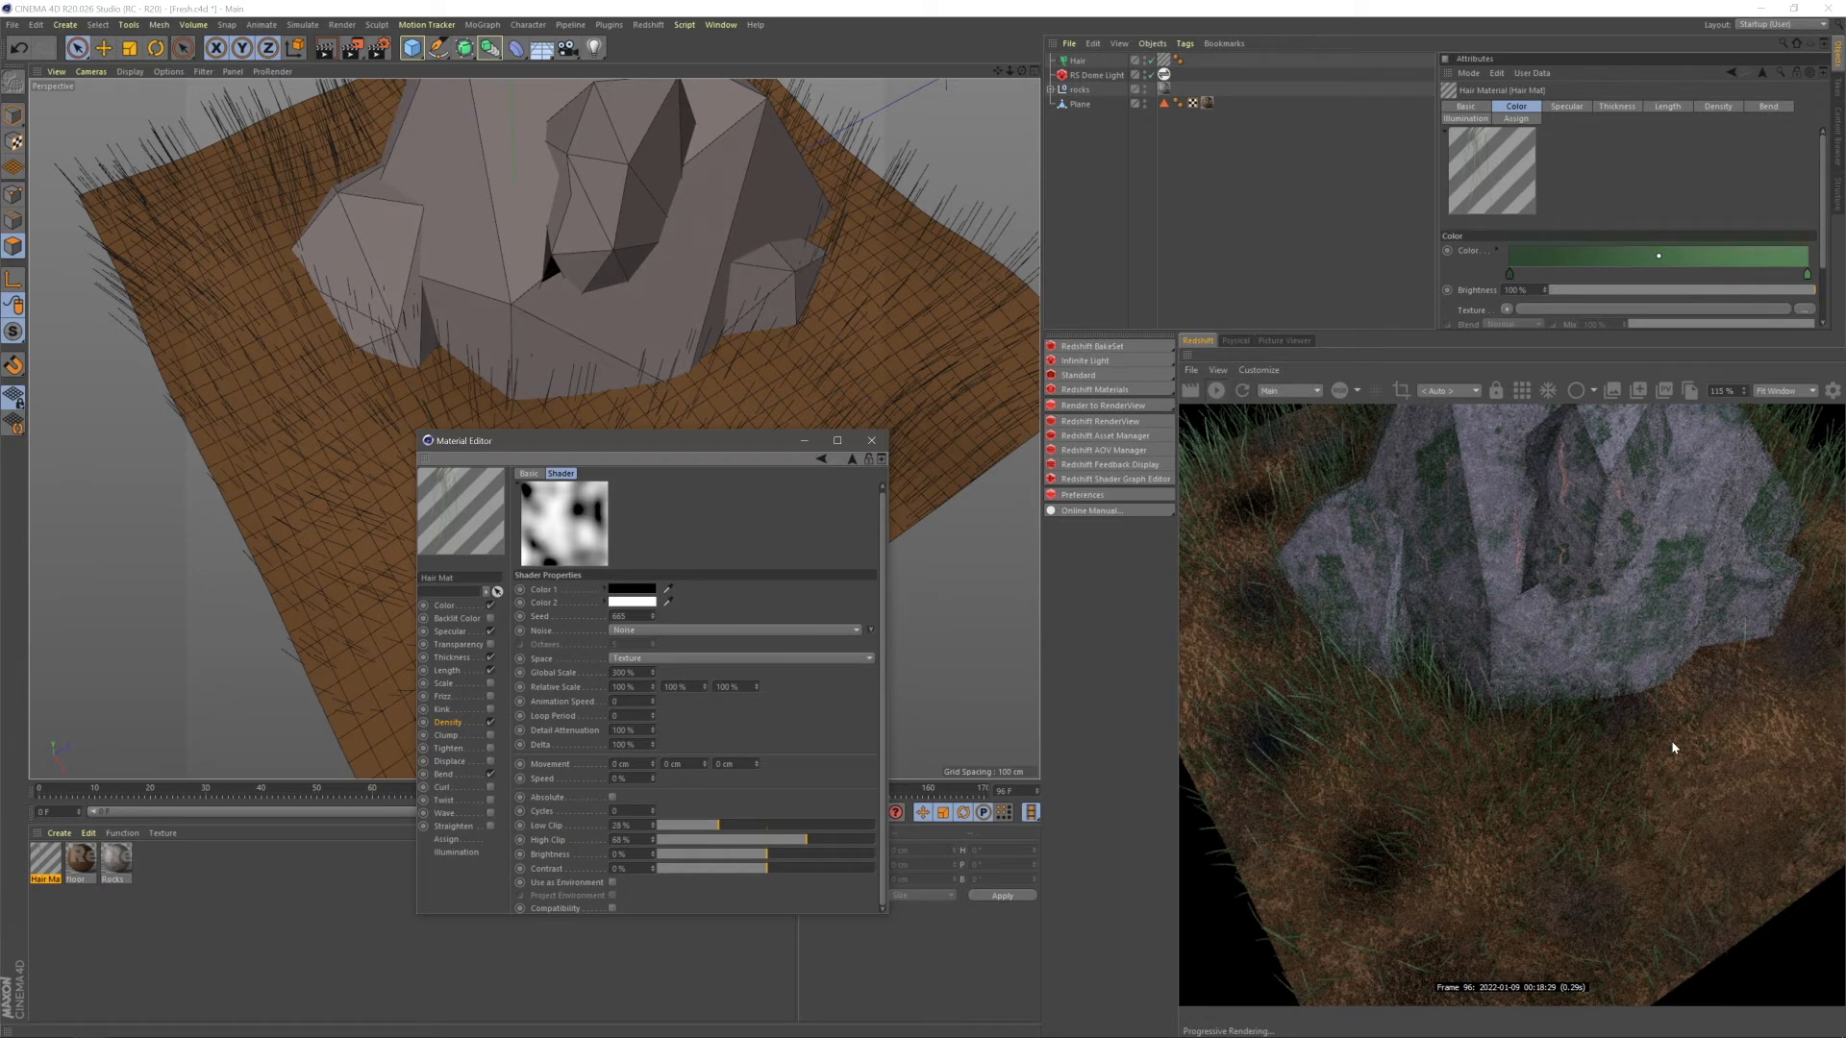
pyautogui.click(831, 842)
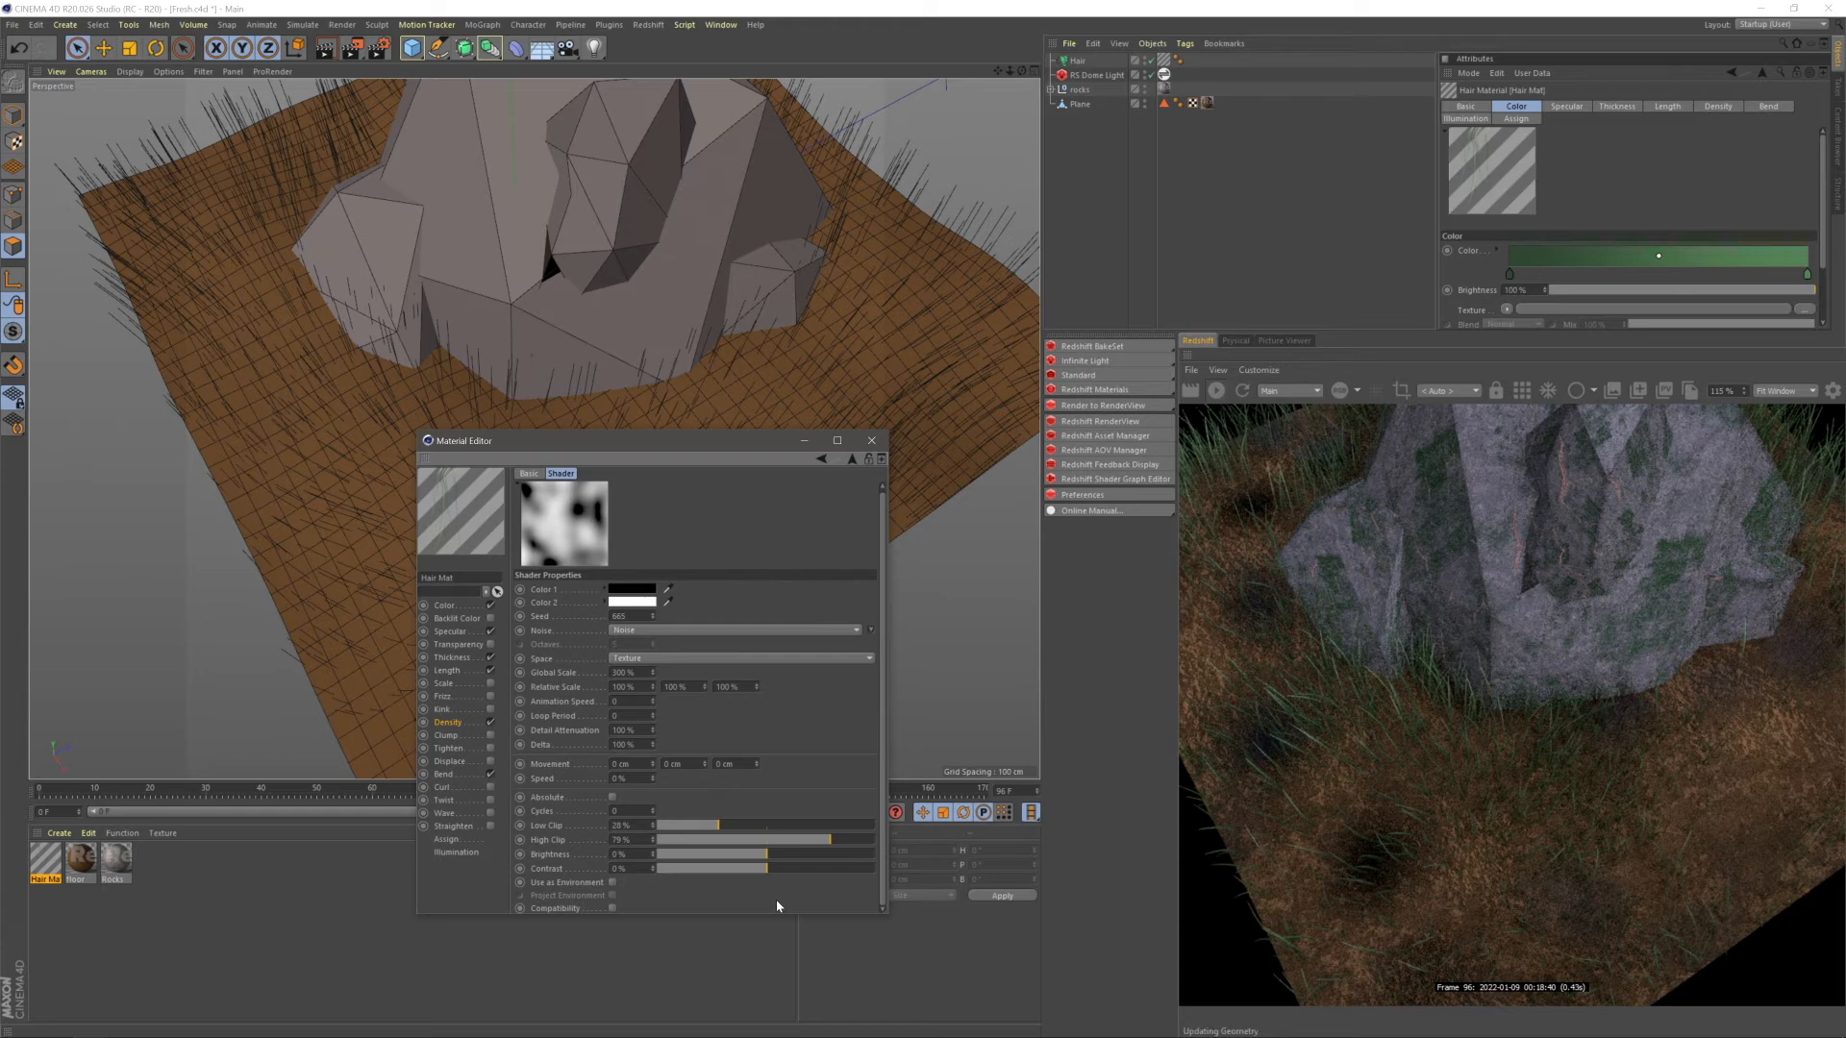
pyautogui.click(788, 839)
pyautogui.click(716, 825)
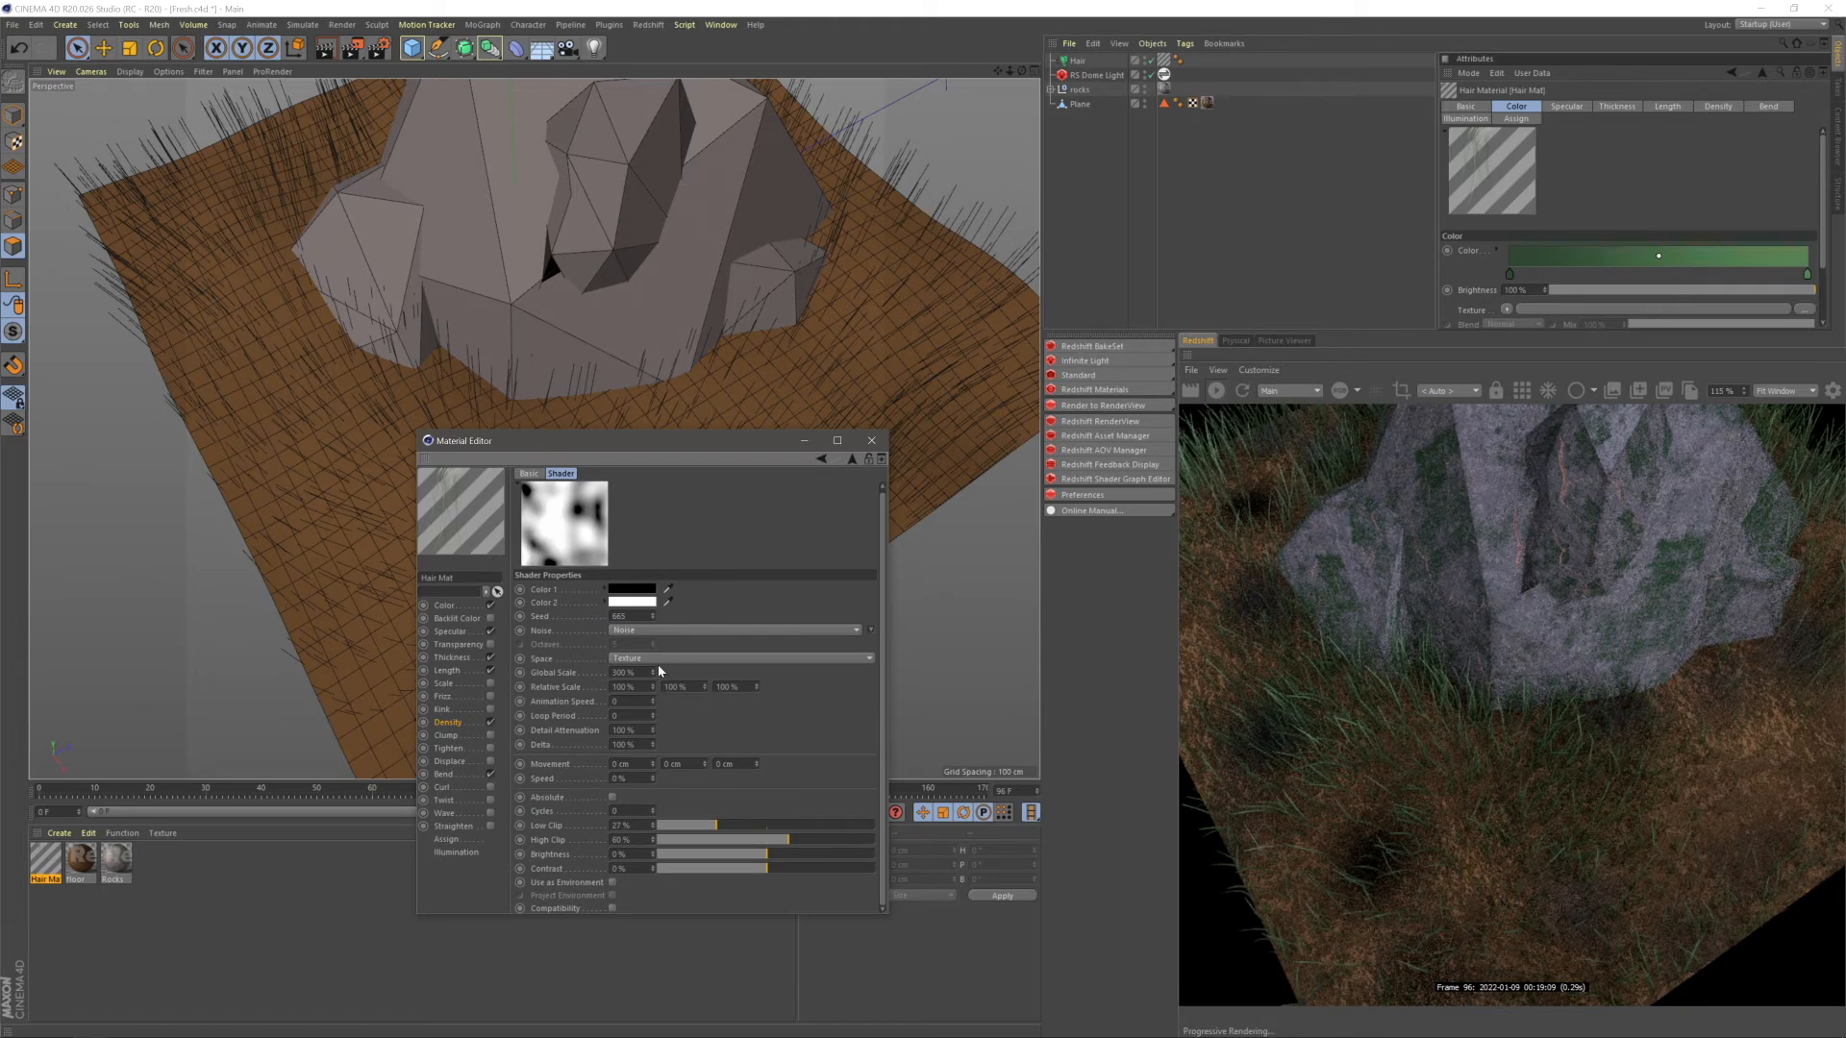
# - Set the density noise's seed to 667 and close the hair material's editor
pyautogui.click(653, 615)
pyautogui.click(653, 614)
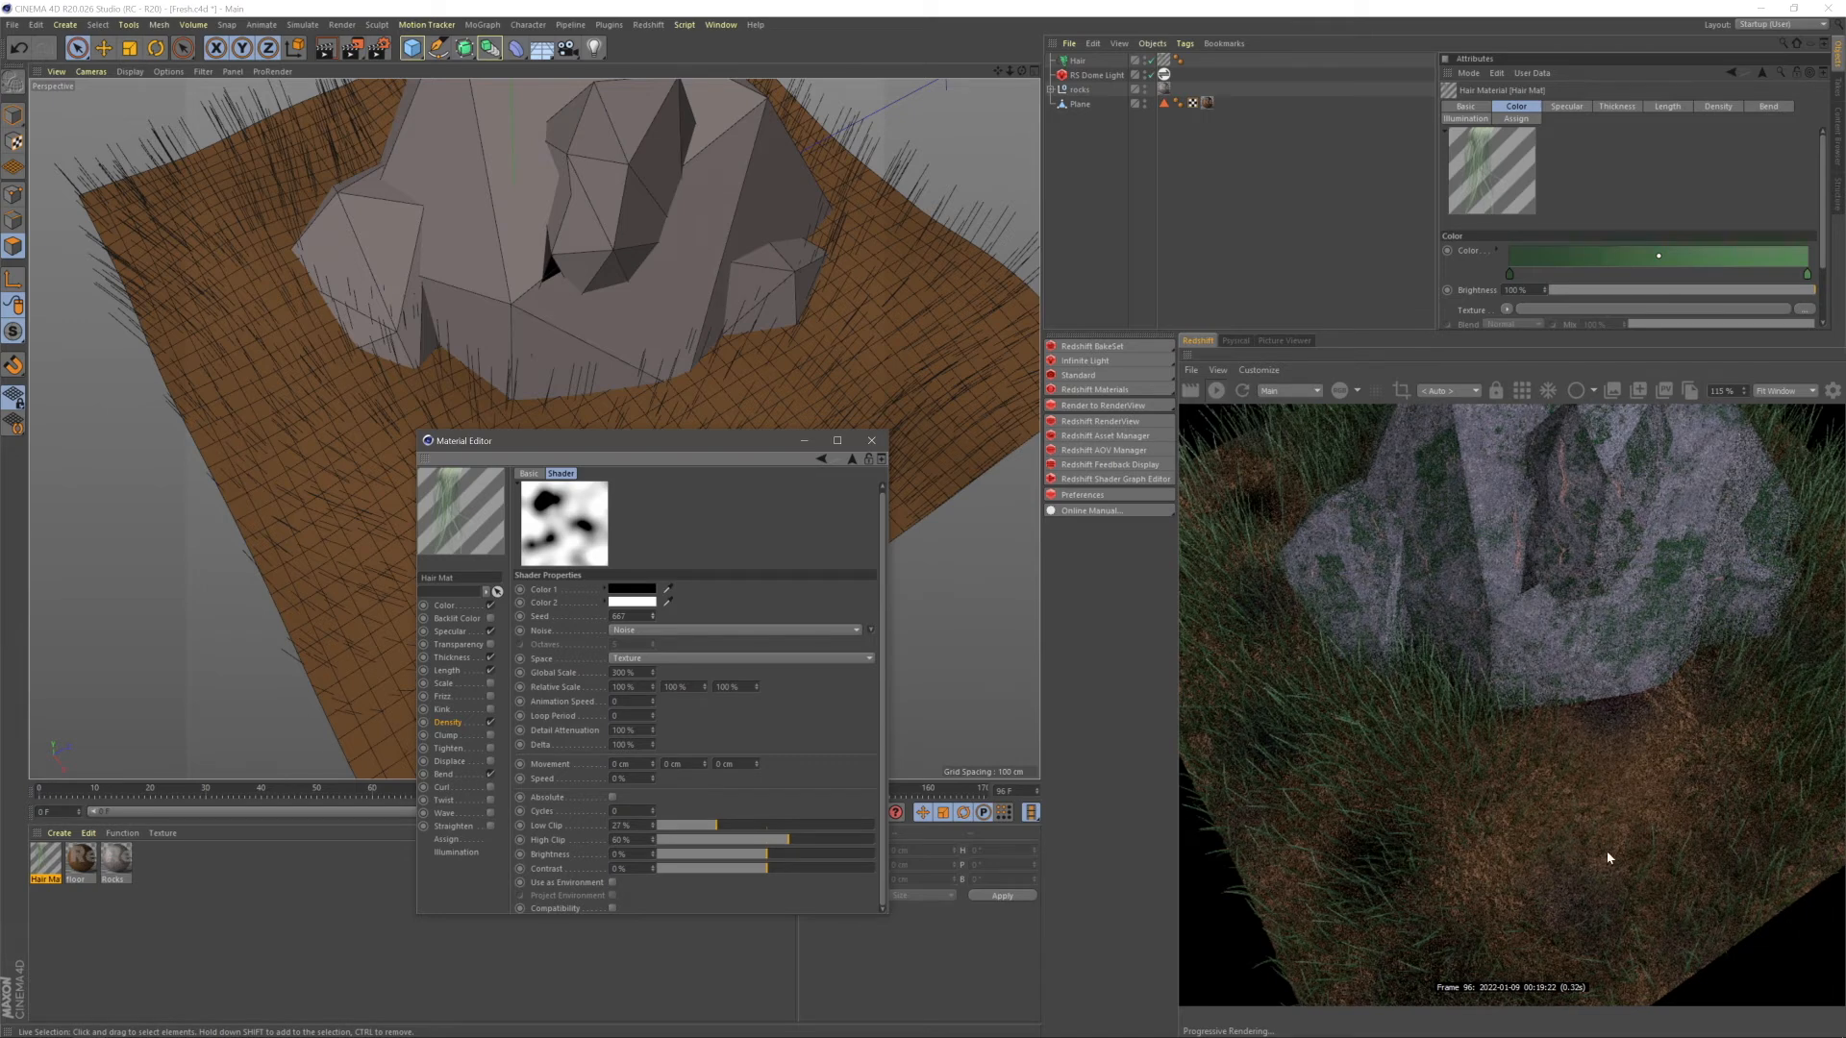
pyautogui.click(871, 440)
# - Get close to the grass intersecting the rock's base and turn on a render region over that spot
pyautogui.keyDown('alt'); pyautogui.moveTo(592, 425); pyautogui.dragTo(539, 413); pyautogui.keyUp('alt')
pyautogui.keyDown('alt'); pyautogui.moveTo(538, 414); pyautogui.dragTo(621, 498, button='middle'); pyautogui.keyUp('alt')
pyautogui.scroll(4, 586, 396)
pyautogui.keyDown('alt'); pyautogui.moveTo(618, 465); pyautogui.dragTo(527, 415); pyautogui.keyUp('alt')
pyautogui.scroll(3, 555, 465)
pyautogui.click(1402, 389)
pyautogui.moveTo(1485, 823); pyautogui.dragTo(1531, 772)
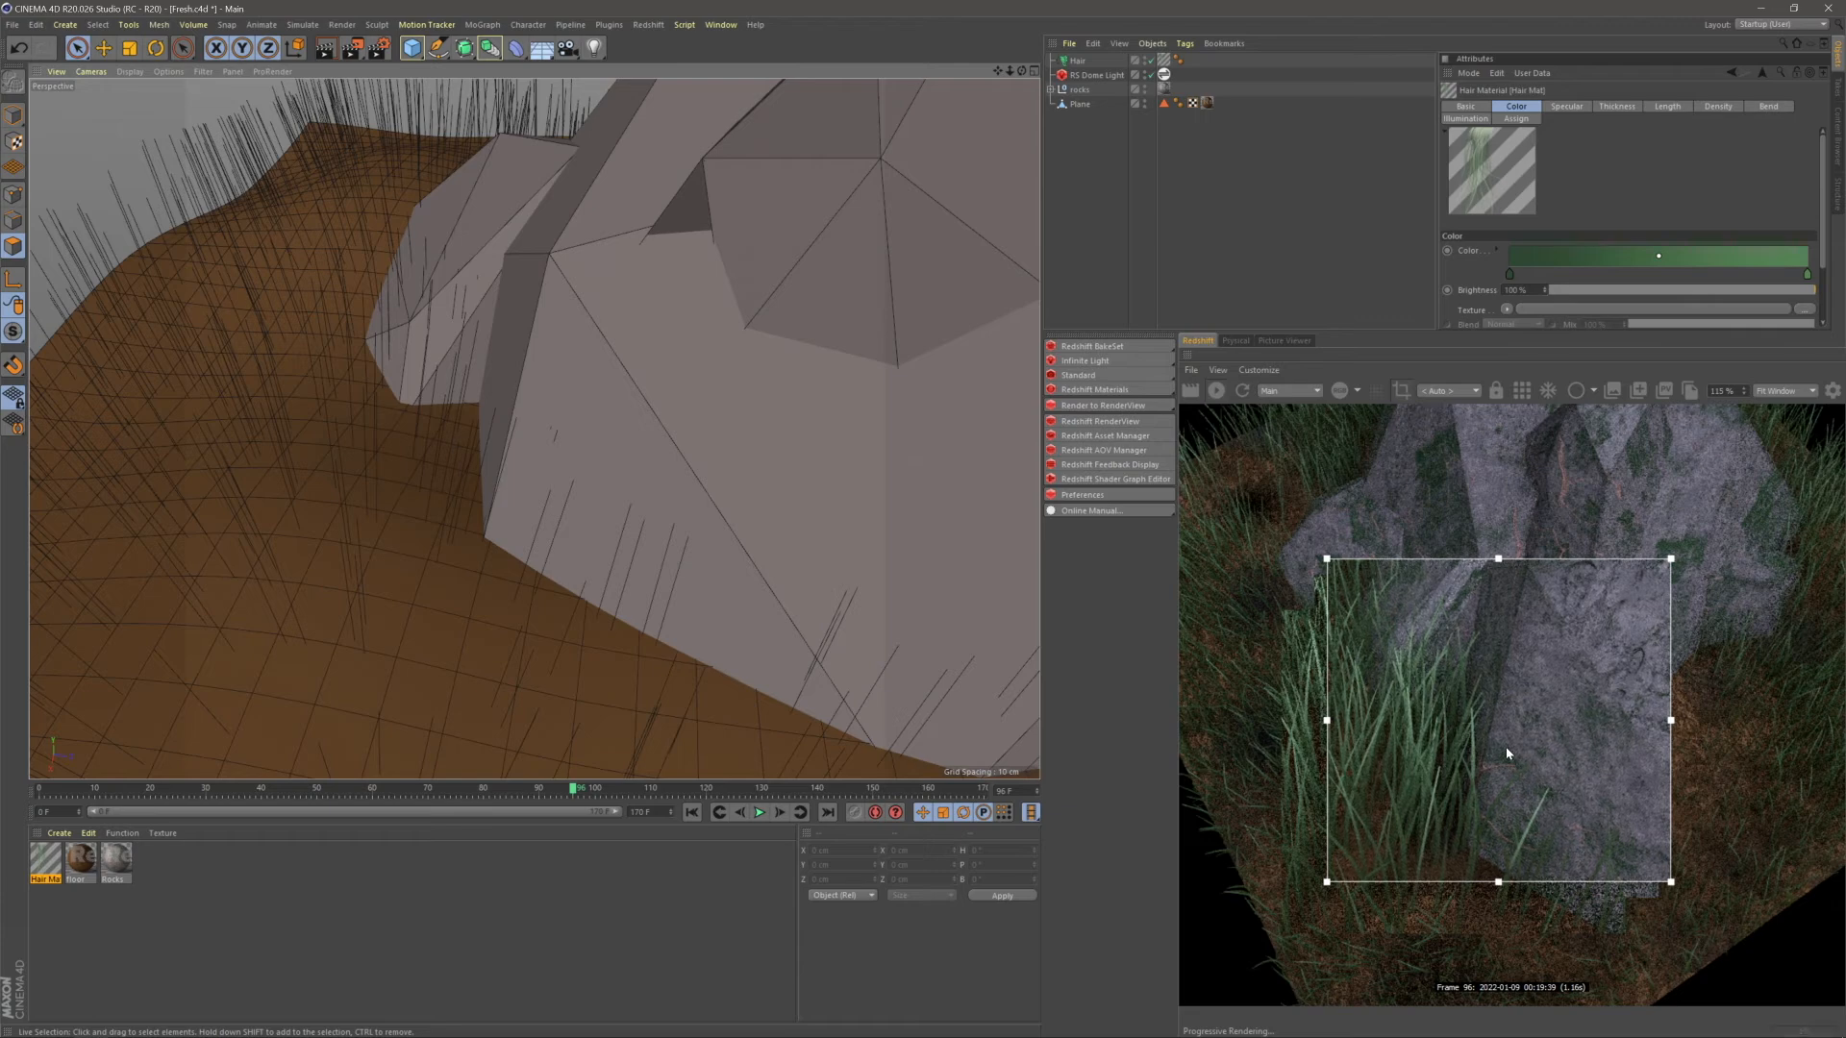
# - Trim the Hair object's guides that poke through the rock's lower edge with the hair Cut tool
pyautogui.click(303, 26)
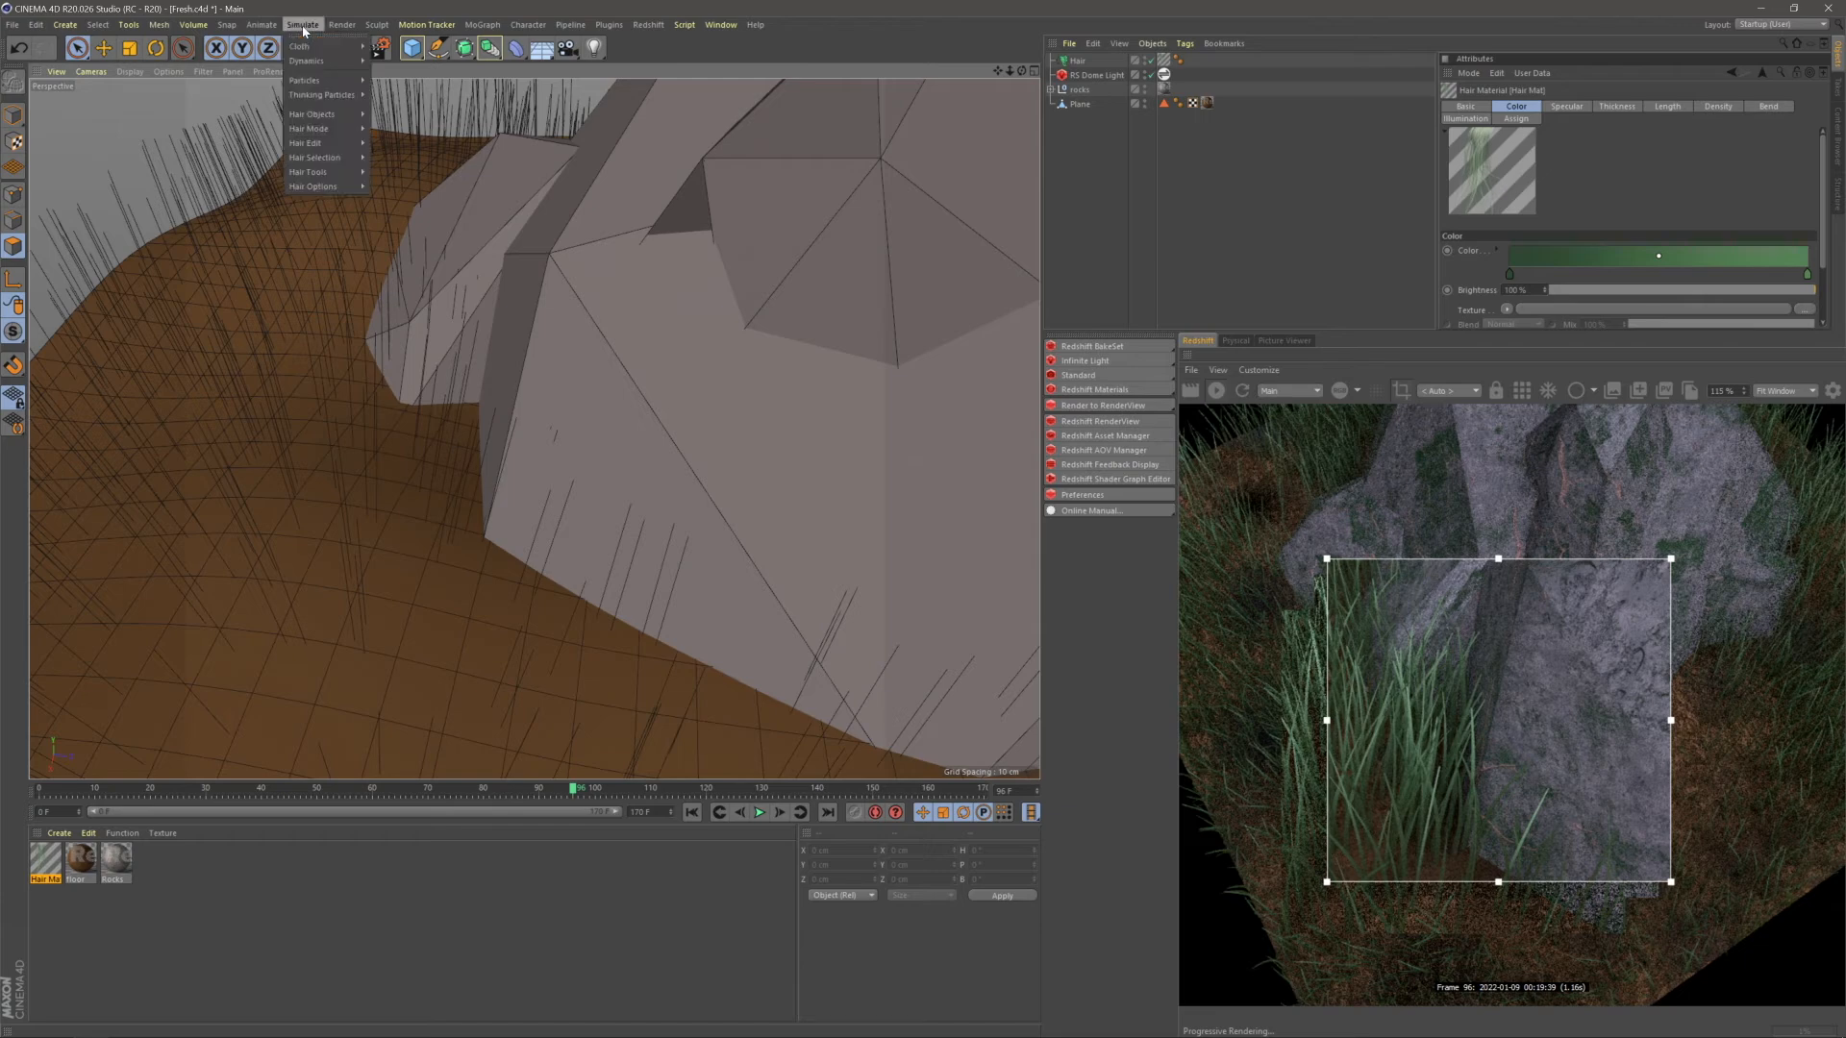
pyautogui.moveTo(296, 176)
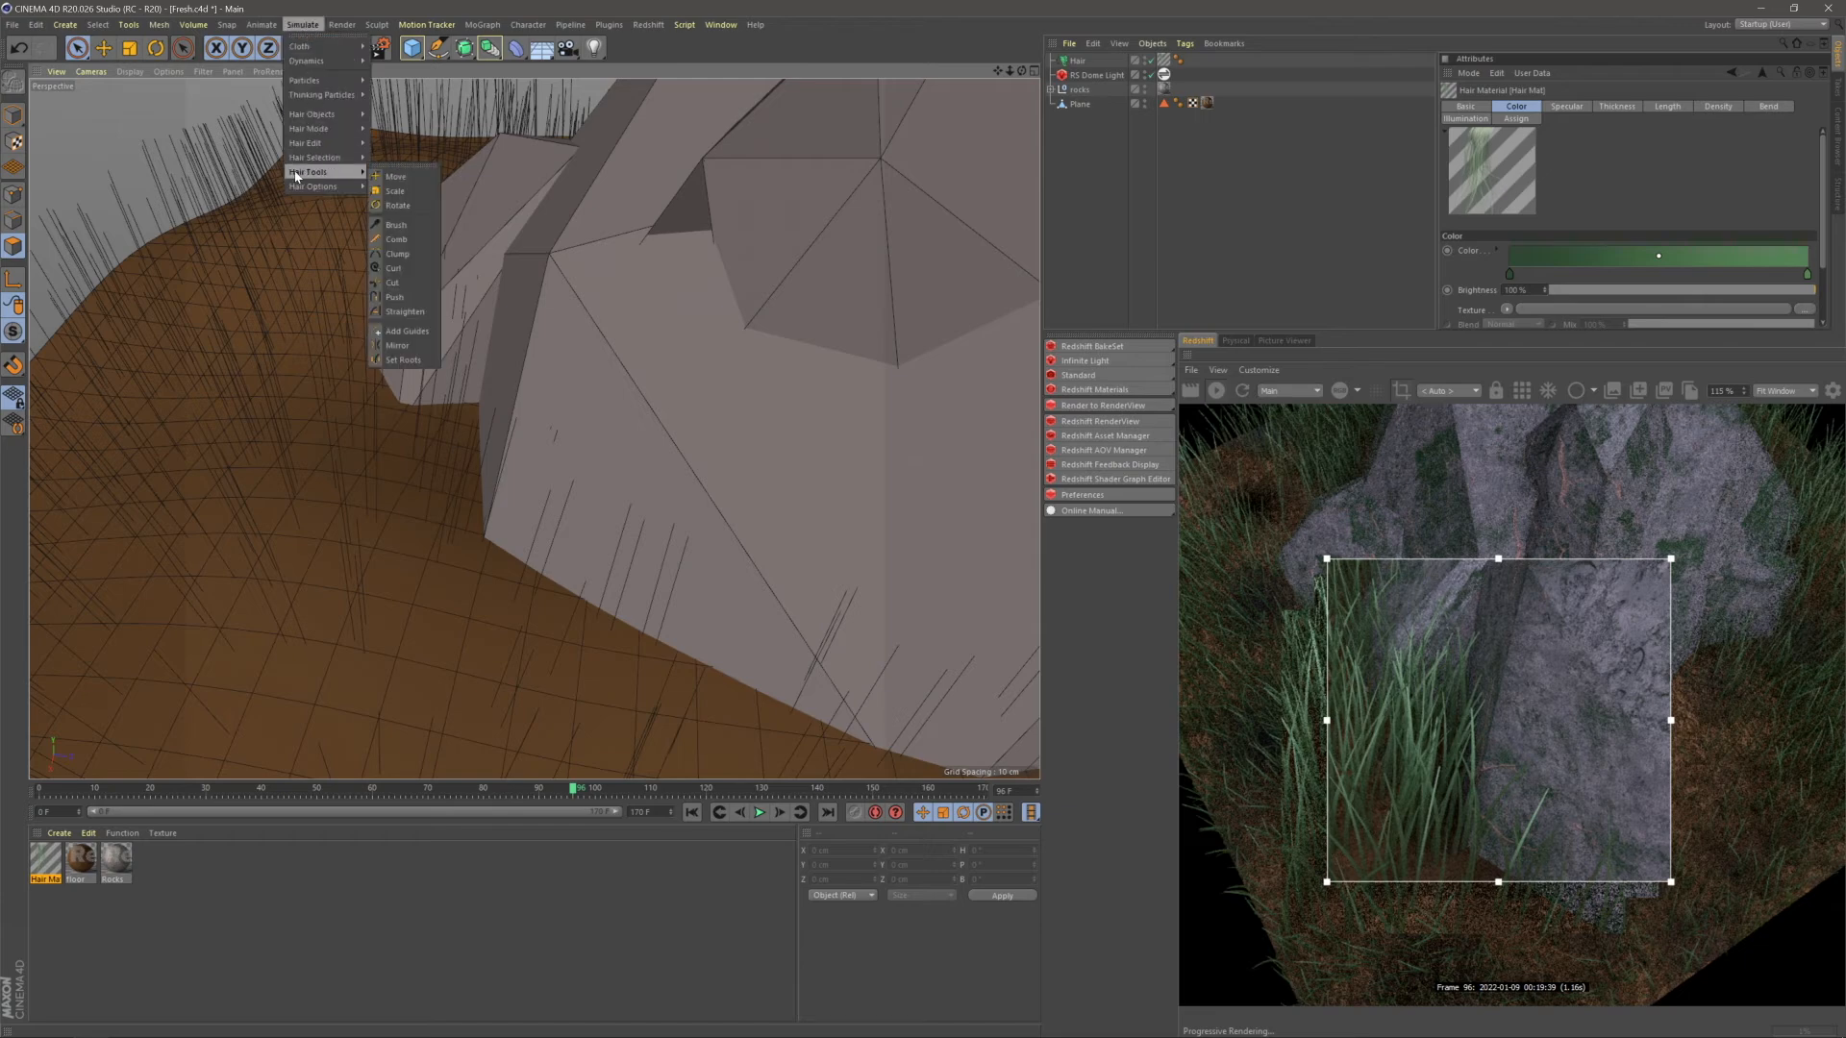
pyautogui.click(392, 282)
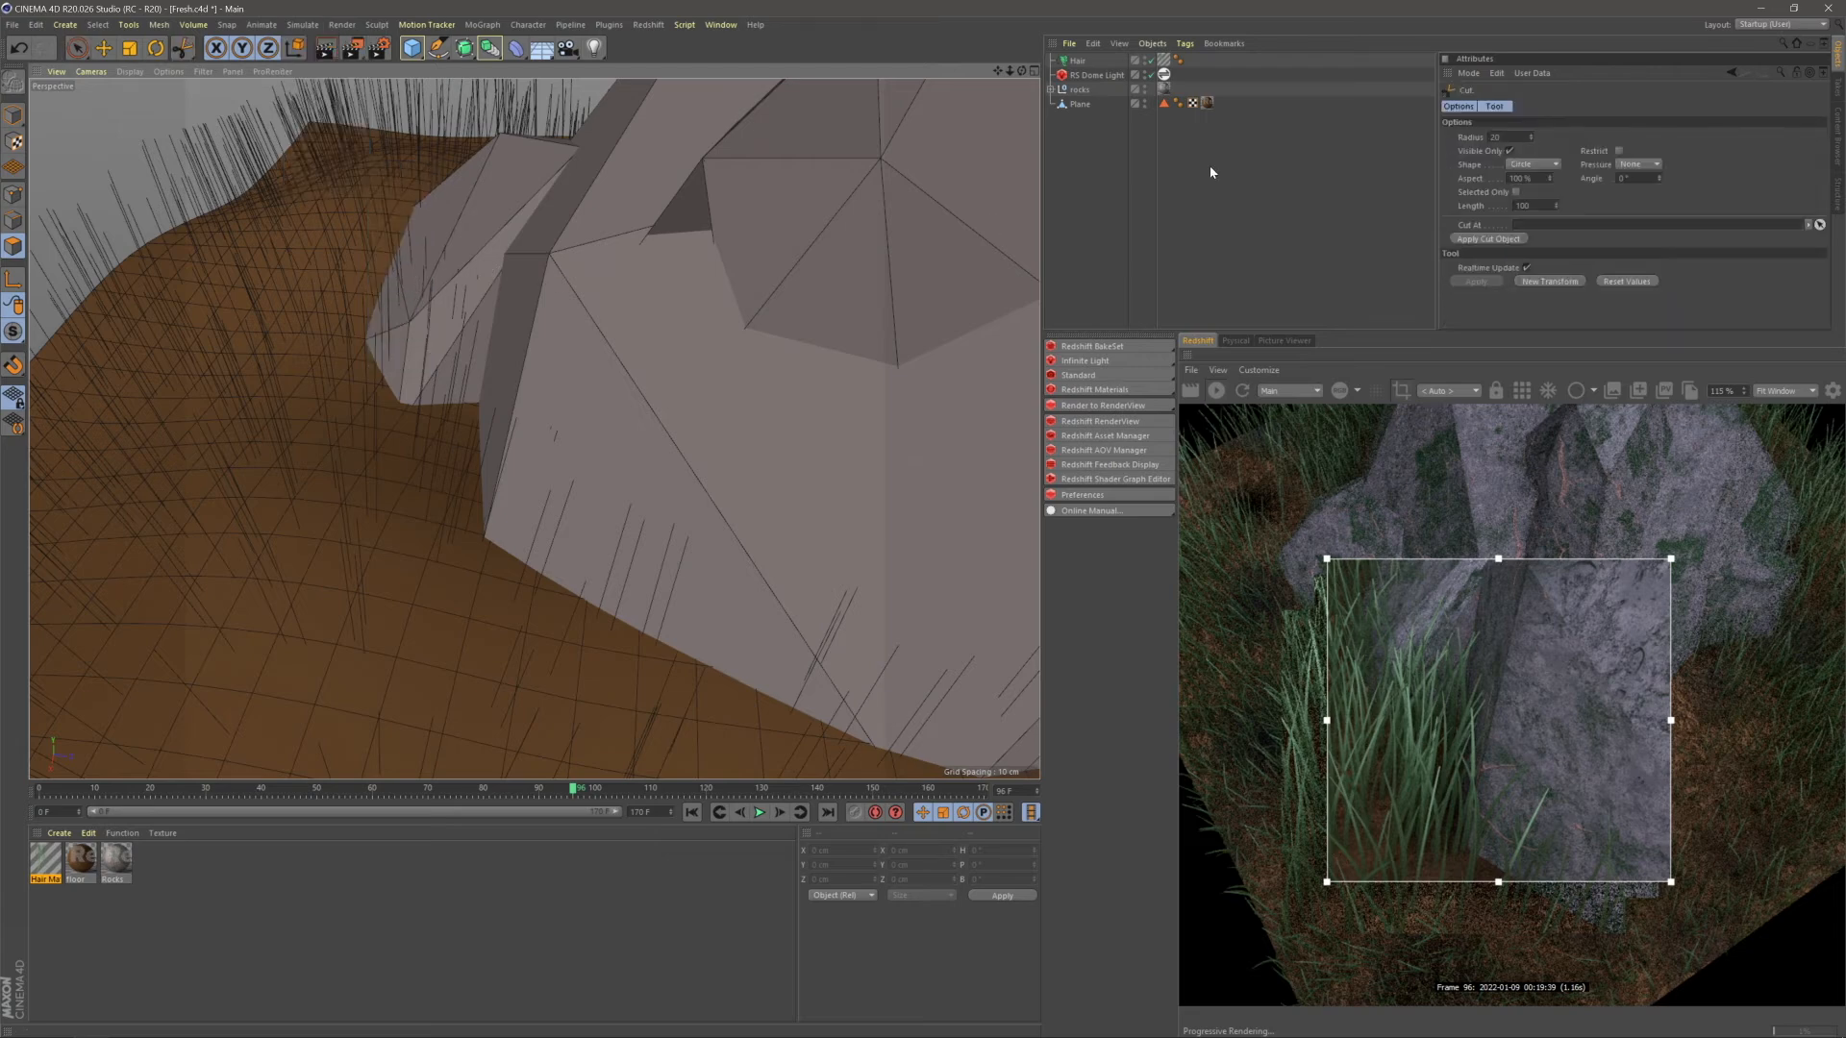
pyautogui.click(1076, 63)
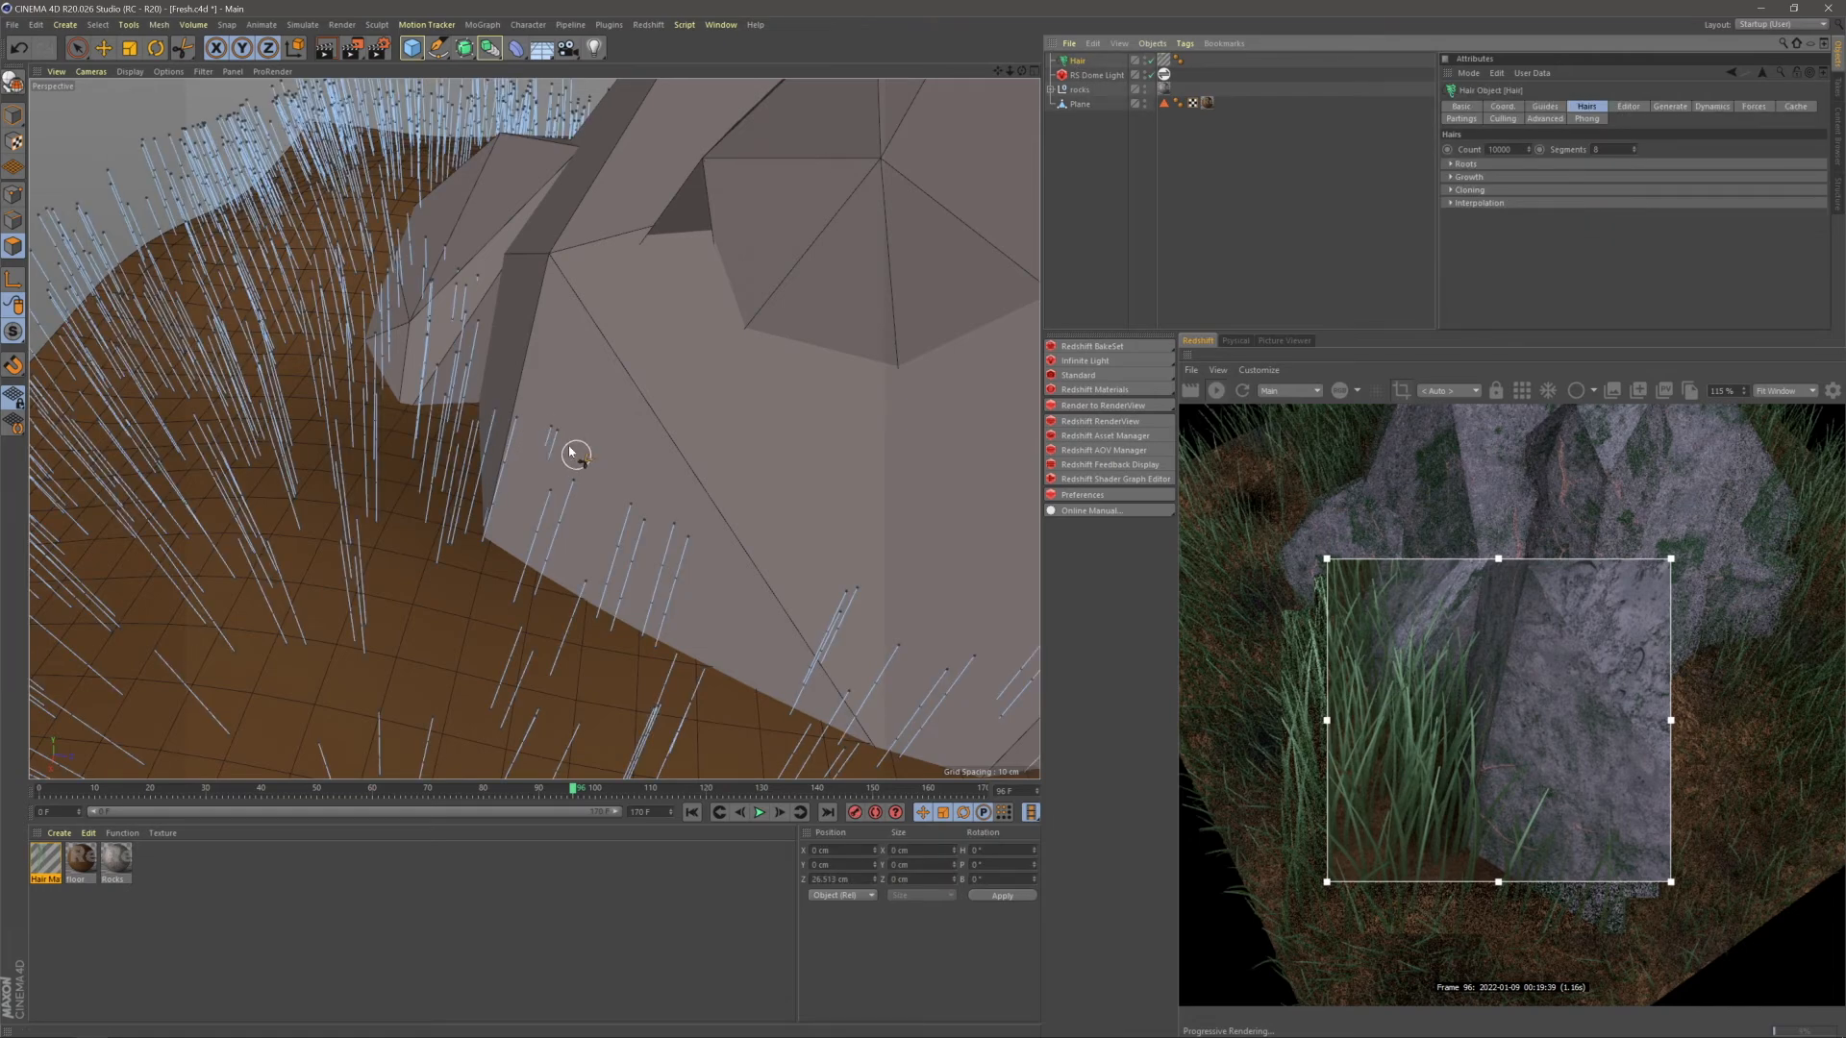
pyautogui.moveTo(511, 433)
pyautogui.mouseDown()
pyautogui.moveTo(500, 462)
pyautogui.moveTo(483, 446)
pyautogui.moveTo(660, 579)
pyautogui.moveTo(668, 553)
pyautogui.moveTo(578, 536)
pyautogui.mouseUp()
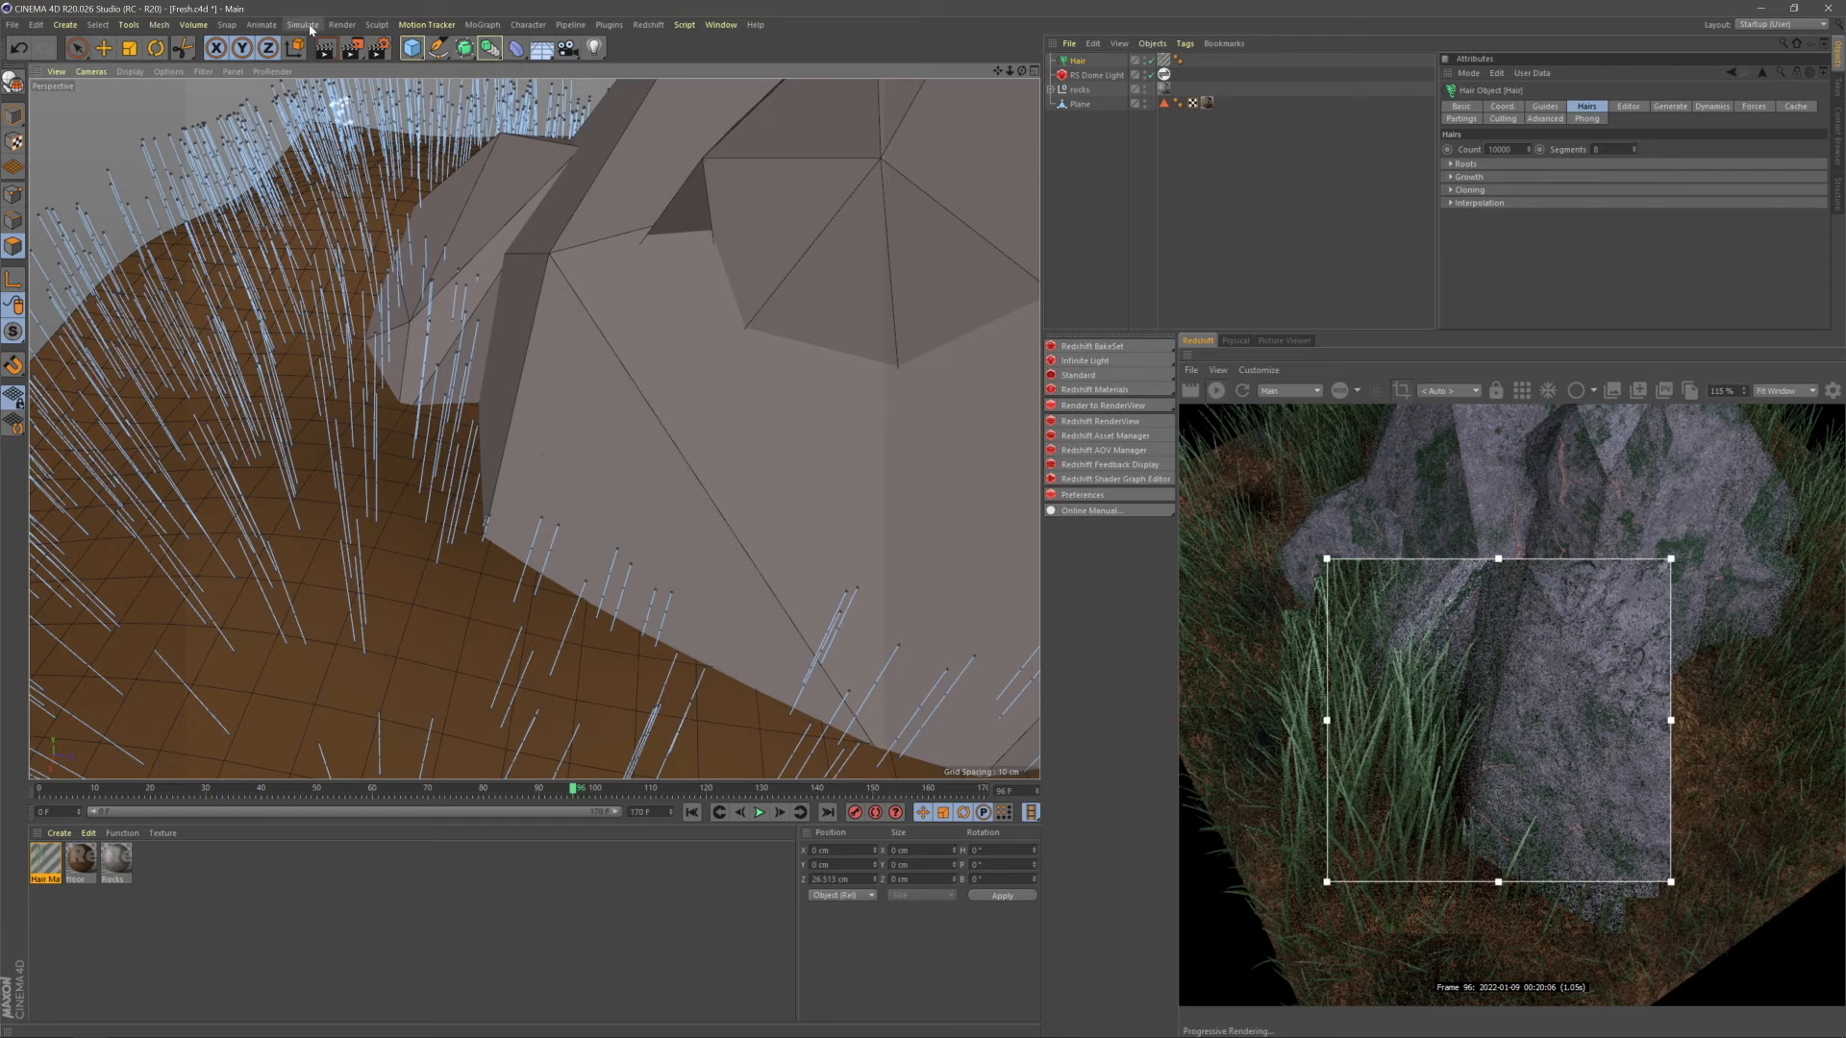
# - Enlarge the hair Brush tool and comb the guides beside the rock's lower edge away from the stone
pyautogui.click(302, 25)
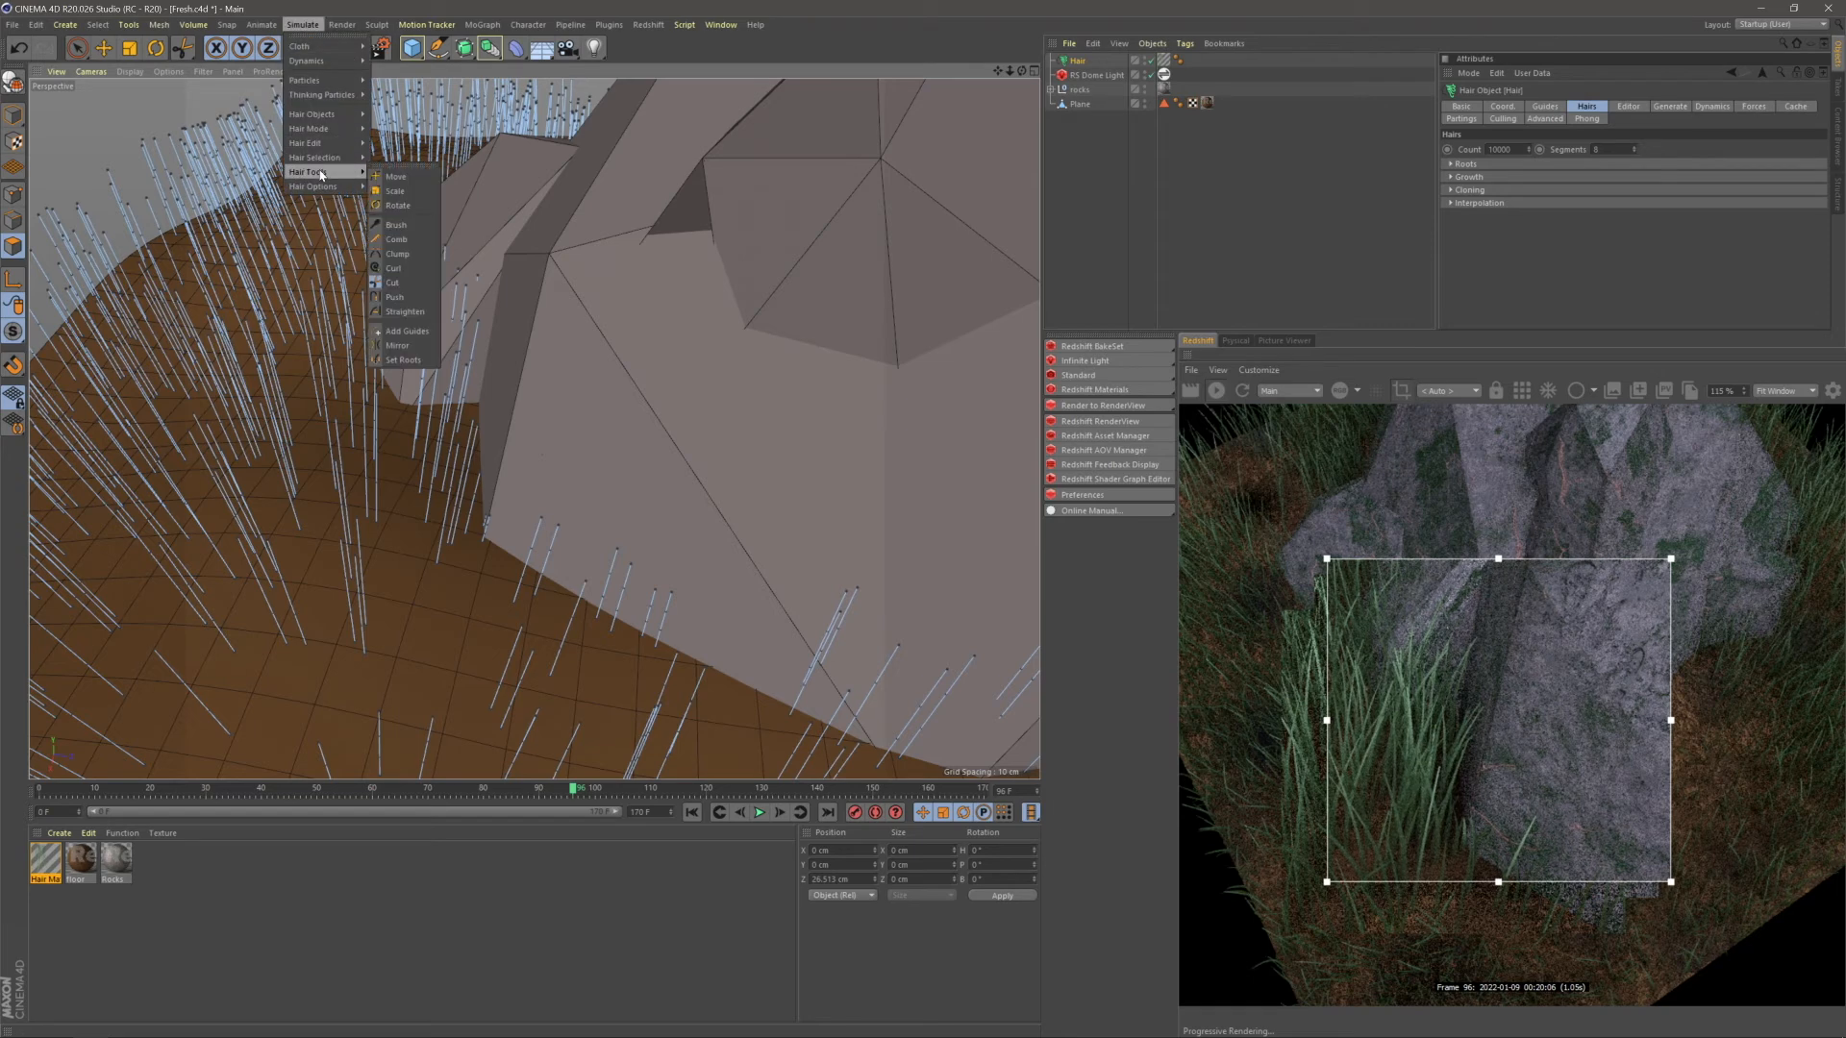
pyautogui.click(395, 225)
pyautogui.moveTo(507, 400); pyautogui.dragTo(557, 420, button='middle')
pyautogui.moveTo(474, 366); pyautogui.dragTo(458, 384)
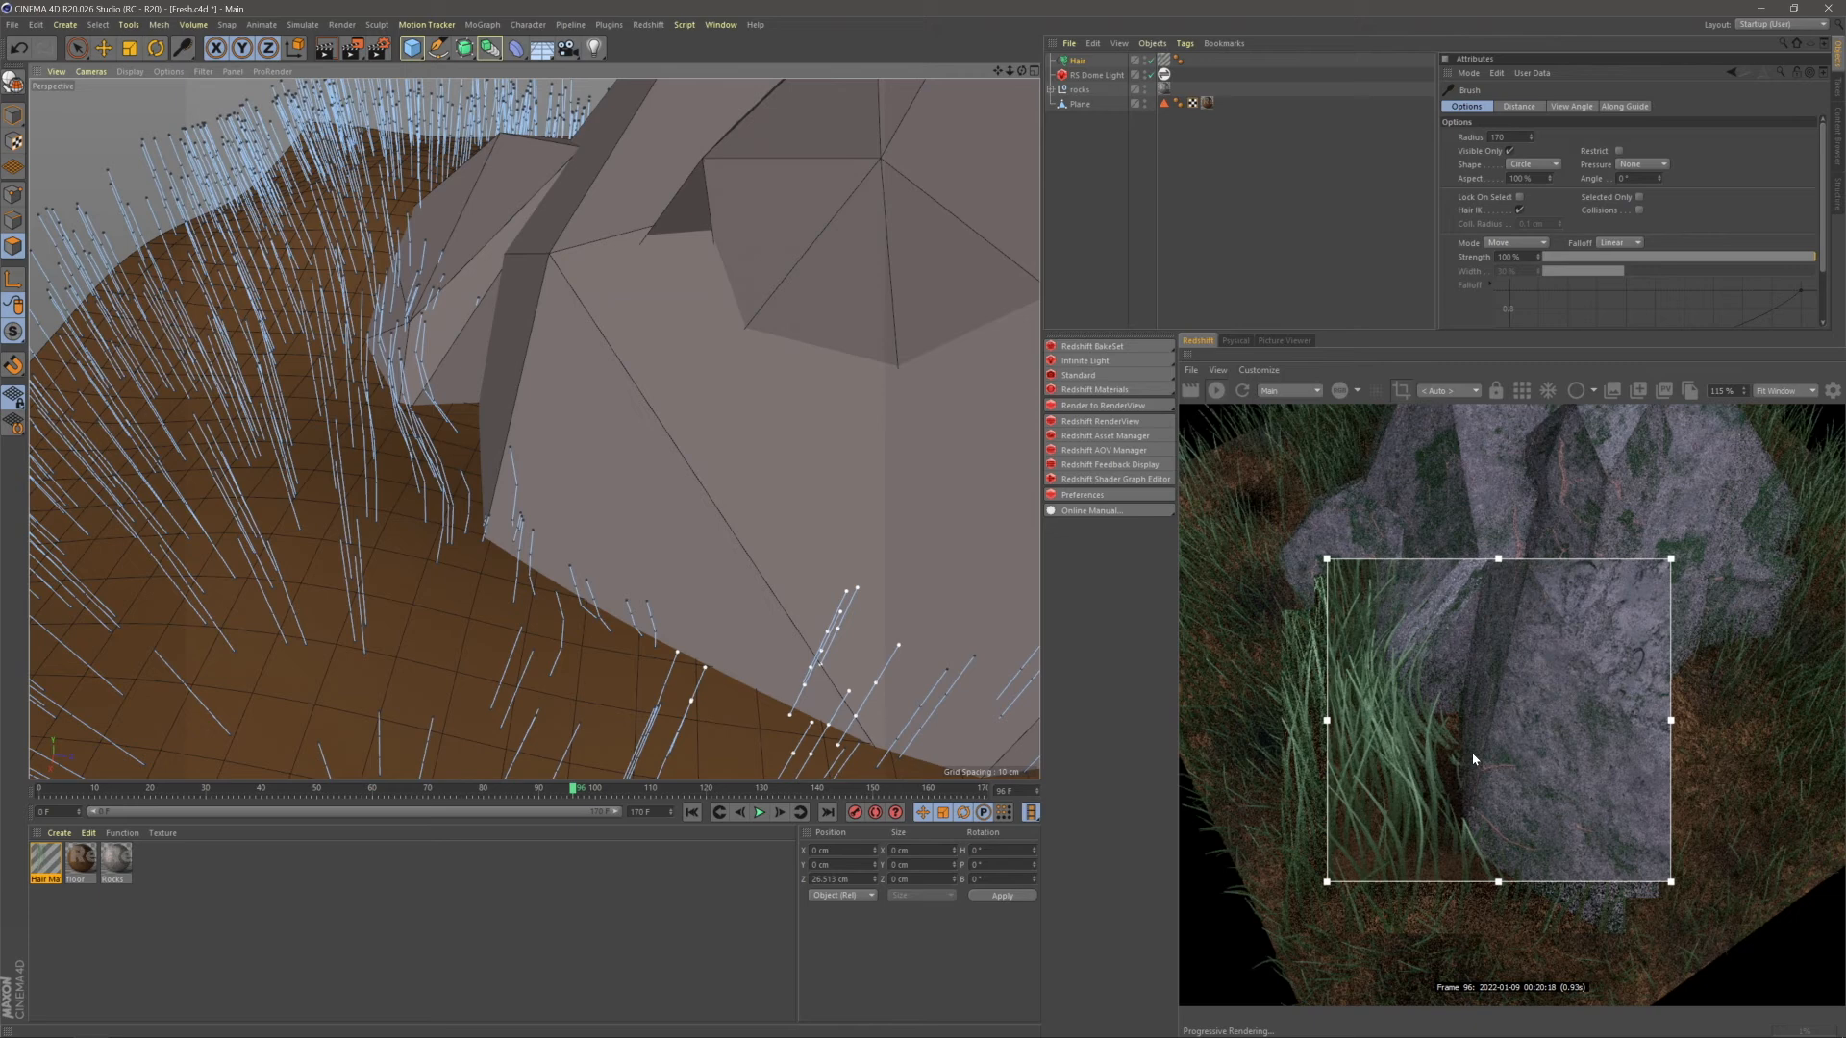
# - Brush more of the guides along the rock's base, working from a wider view around the rock
pyautogui.scroll(-5, 791, 515)
pyautogui.moveTo(820, 505)
pyautogui.keyDown('alt'); pyautogui.mouseDown()
pyautogui.moveTo(626, 558)
pyautogui.moveTo(584, 480)
pyautogui.mouseUp(); pyautogui.keyUp('alt')
pyautogui.moveTo(555, 419); pyautogui.dragTo(541, 446)
pyautogui.moveTo(722, 477); pyautogui.dragTo(703, 515)
pyautogui.keyDown('alt'); pyautogui.moveTo(790, 475); pyautogui.dragTo(619, 459, button='middle'); pyautogui.keyUp('alt')
pyautogui.moveTo(755, 496)
pyautogui.mouseDown()
pyautogui.moveTo(771, 544)
pyautogui.moveTo(931, 601)
pyautogui.mouseUp()
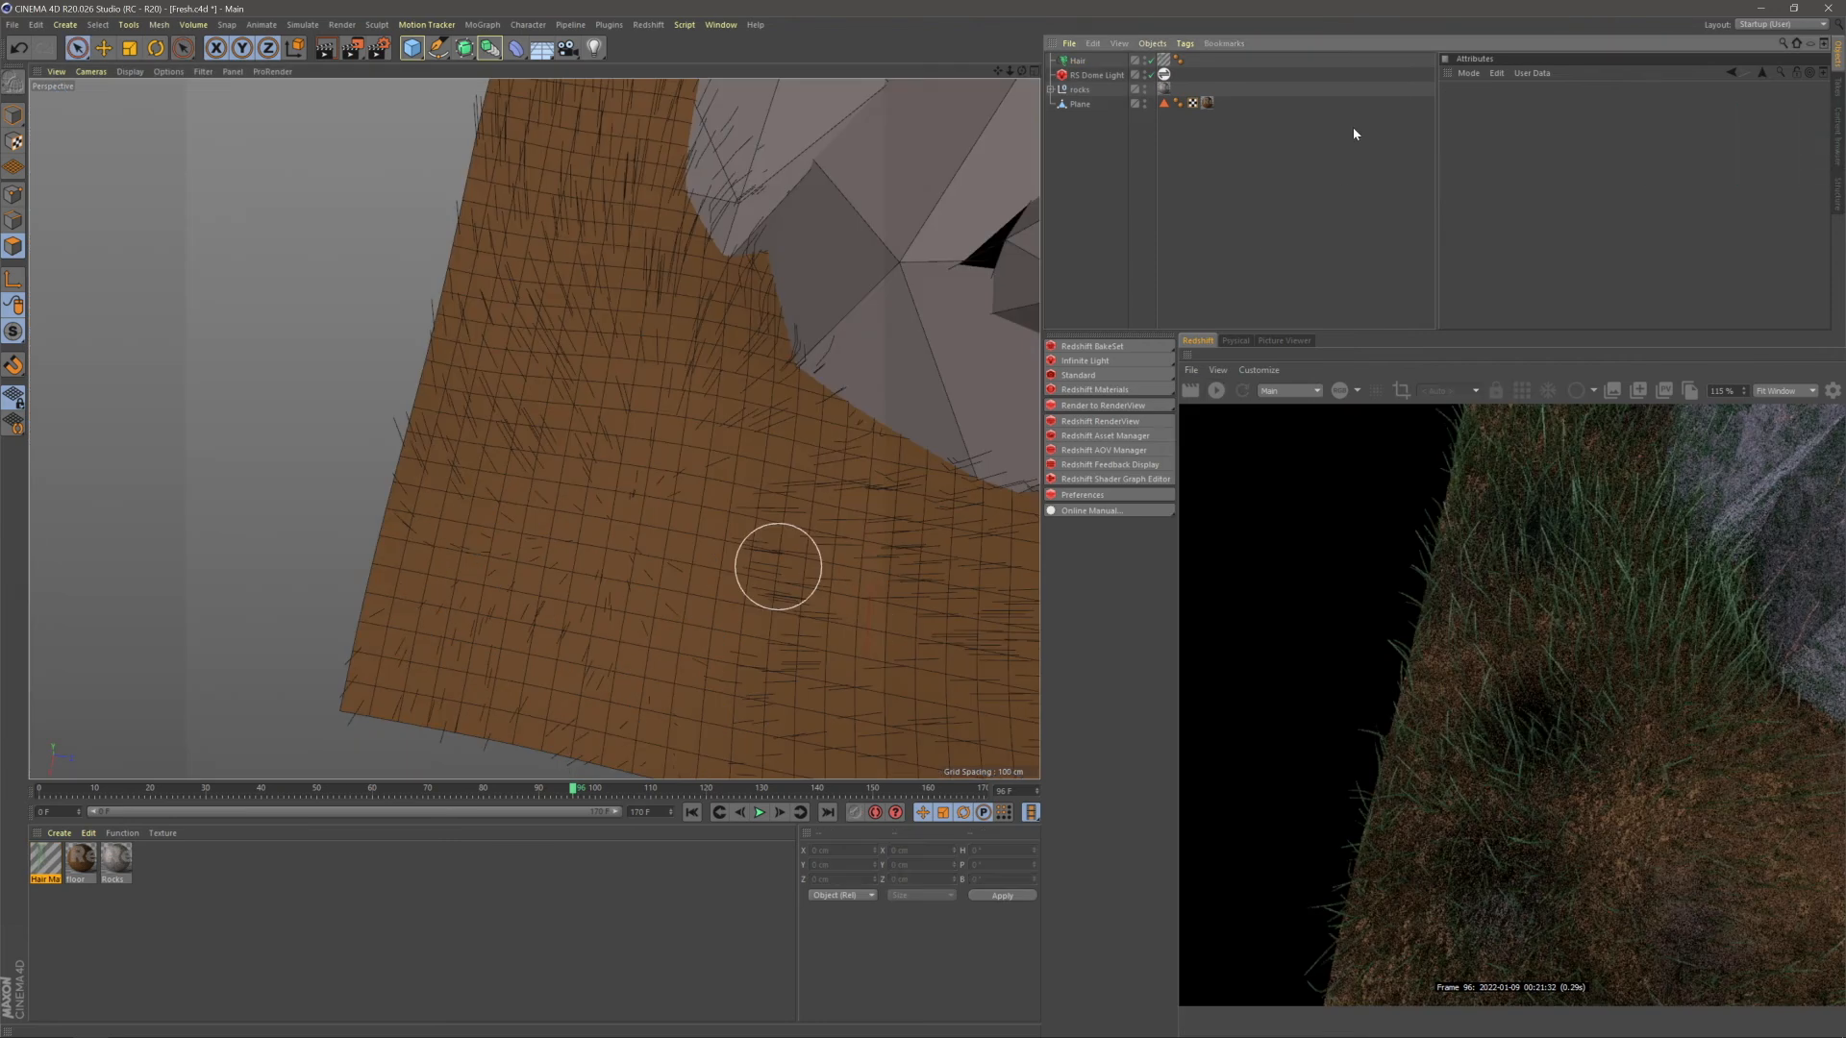
# - Remove the empty corner's polygons from the Plane's polygon selection and update the Polygon Selection tag
pyautogui.click(1164, 103)
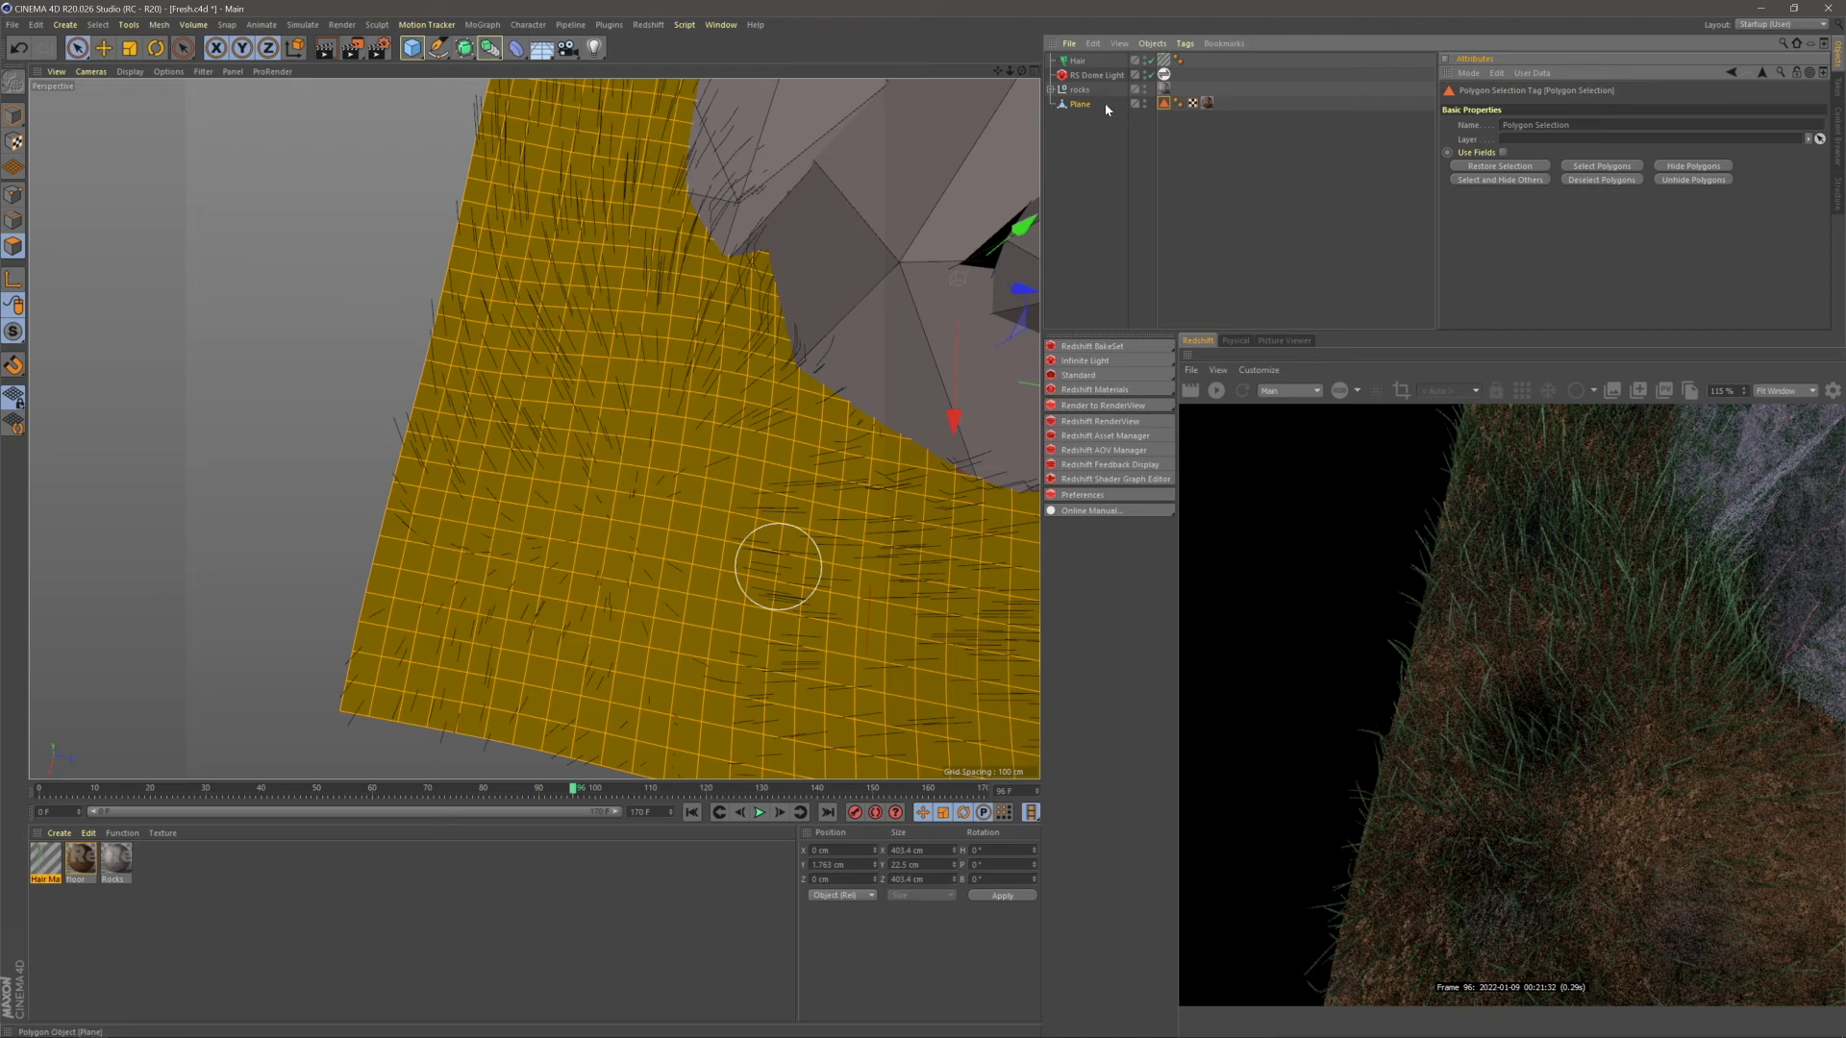
pyautogui.moveTo(413, 667)
pyautogui.keyDown('ctrl'); pyautogui.mouseDown()
pyautogui.moveTo(391, 530)
pyautogui.moveTo(468, 570)
pyautogui.moveTo(520, 750)
pyautogui.moveTo(580, 678)
pyautogui.moveTo(538, 523)
pyautogui.moveTo(623, 709)
pyautogui.moveTo(618, 596)
pyautogui.moveTo(429, 366)
pyautogui.moveTo(429, 461)
pyautogui.moveTo(423, 361)
pyautogui.mouseUp(); pyautogui.keyUp('ctrl')
pyautogui.moveTo(91, 51); pyautogui.dragTo(124, 400)
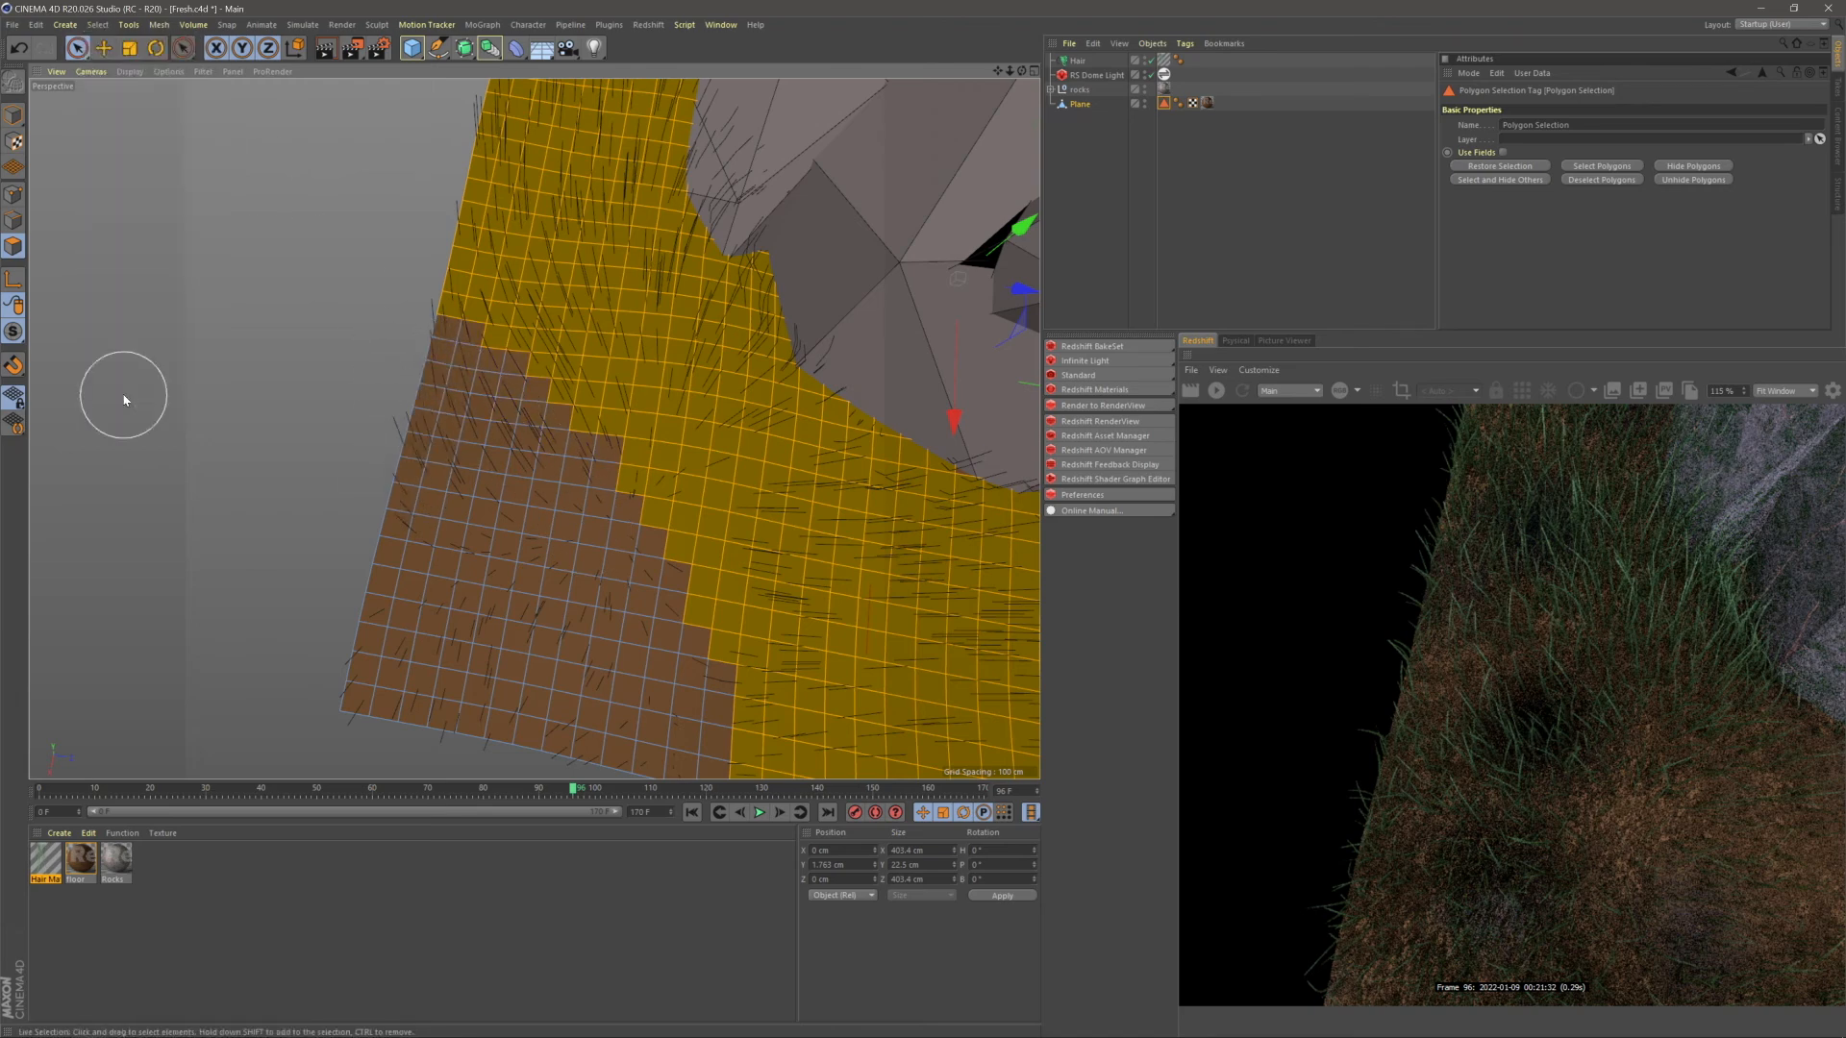
pyautogui.click(1245, 248)
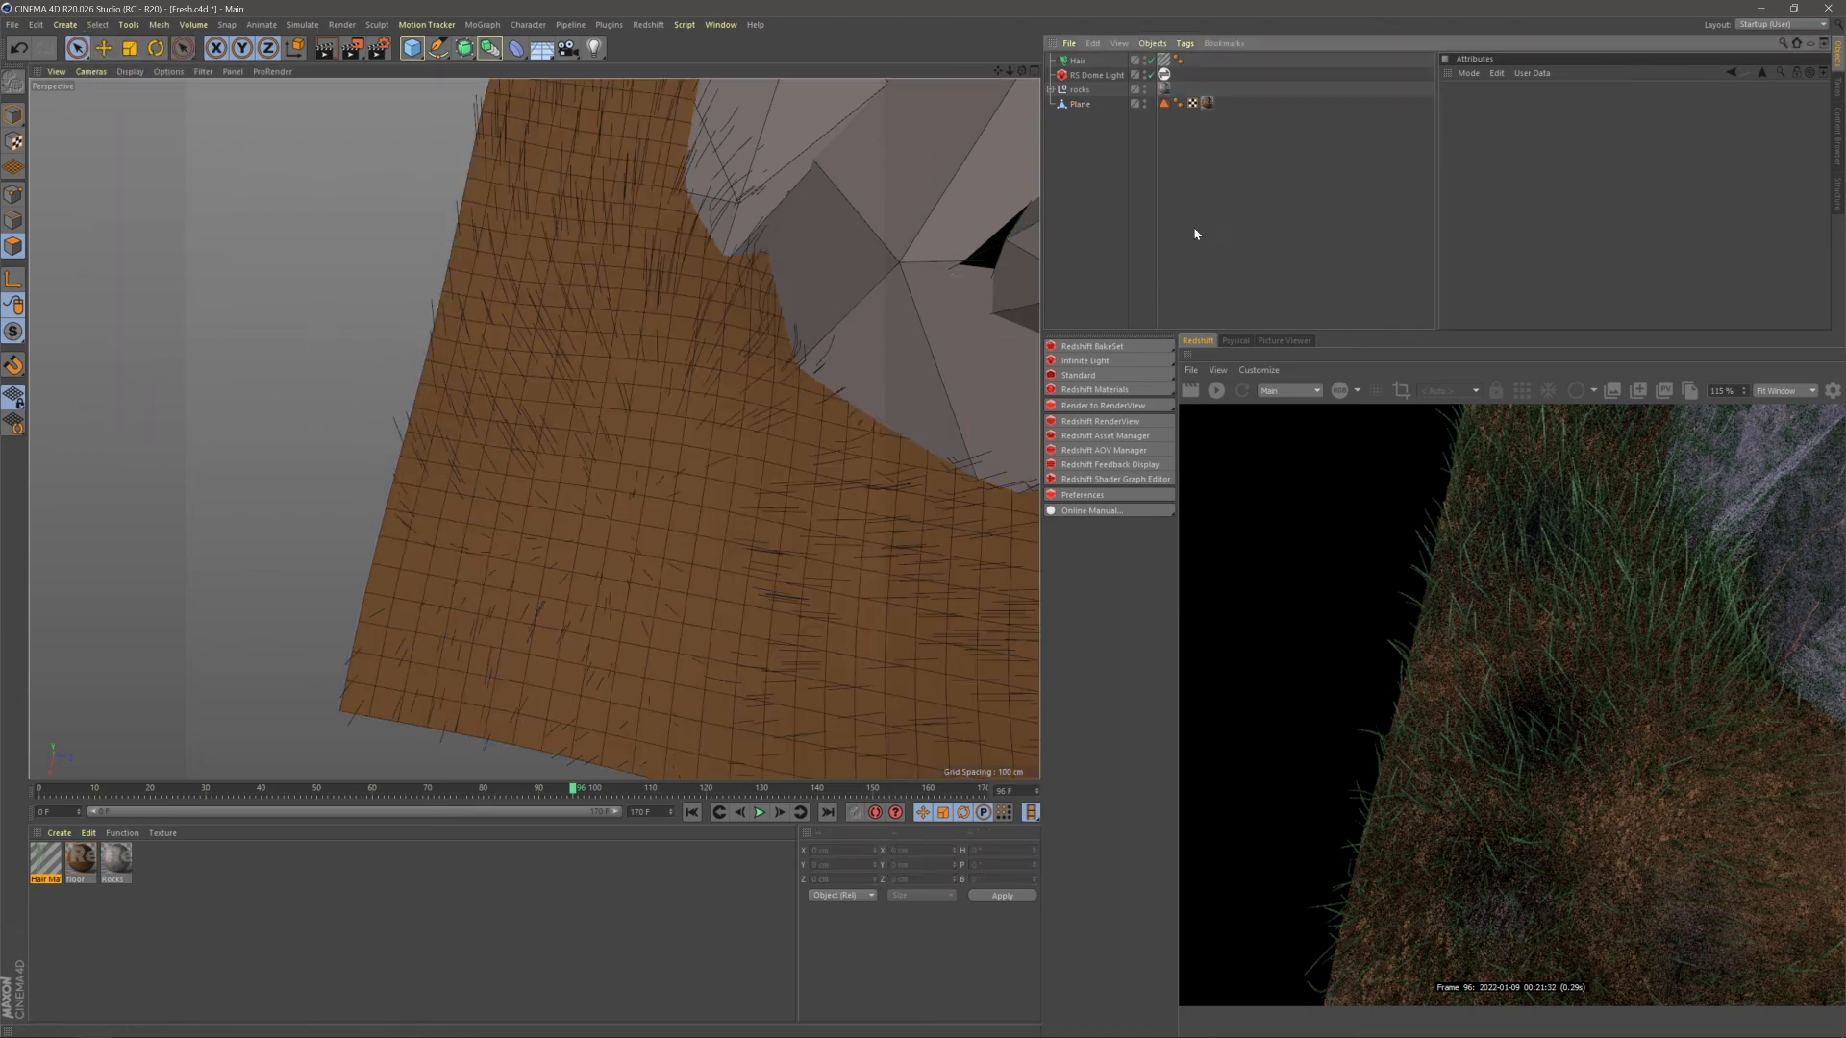
# - Re-root the Hair object's guides so they follow the updated polygon selection, and deselect the object
pyautogui.click(1080, 104)
pyautogui.click(1078, 61)
pyautogui.click(1544, 107)
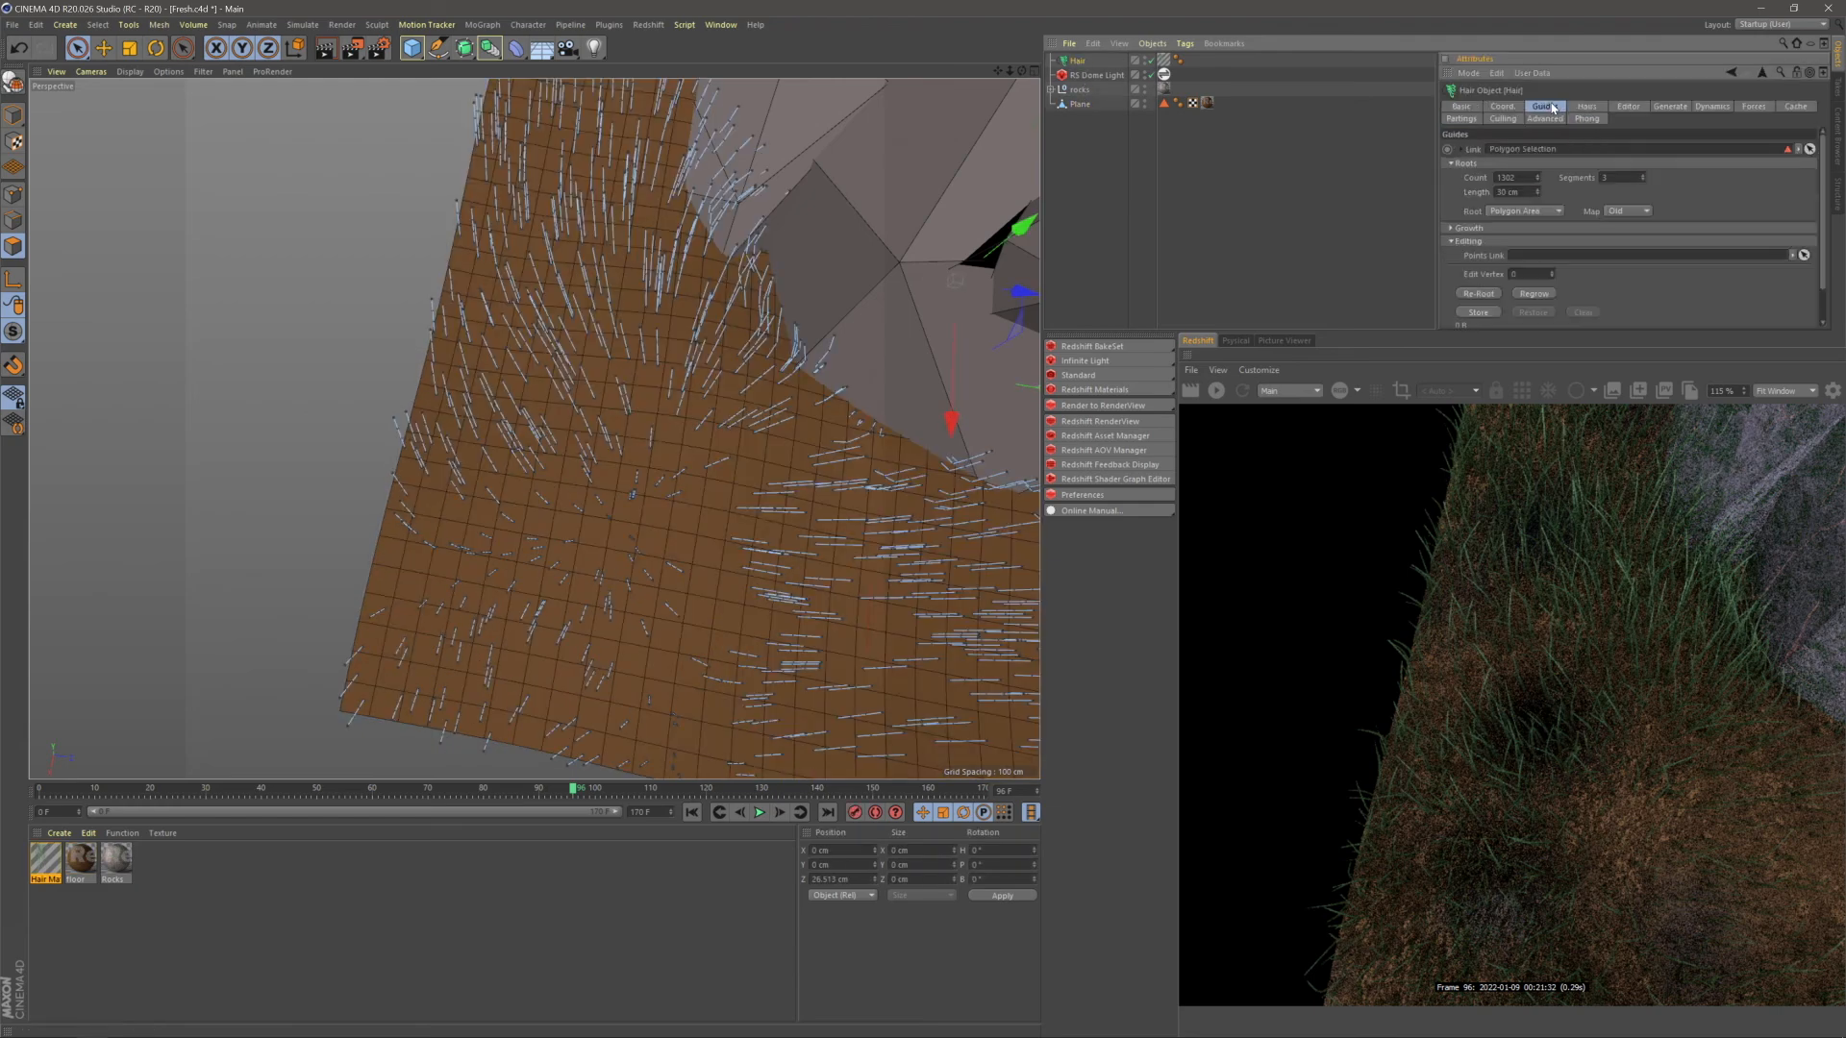
pyautogui.scroll(-2, 1635, 290)
pyautogui.click(1485, 256)
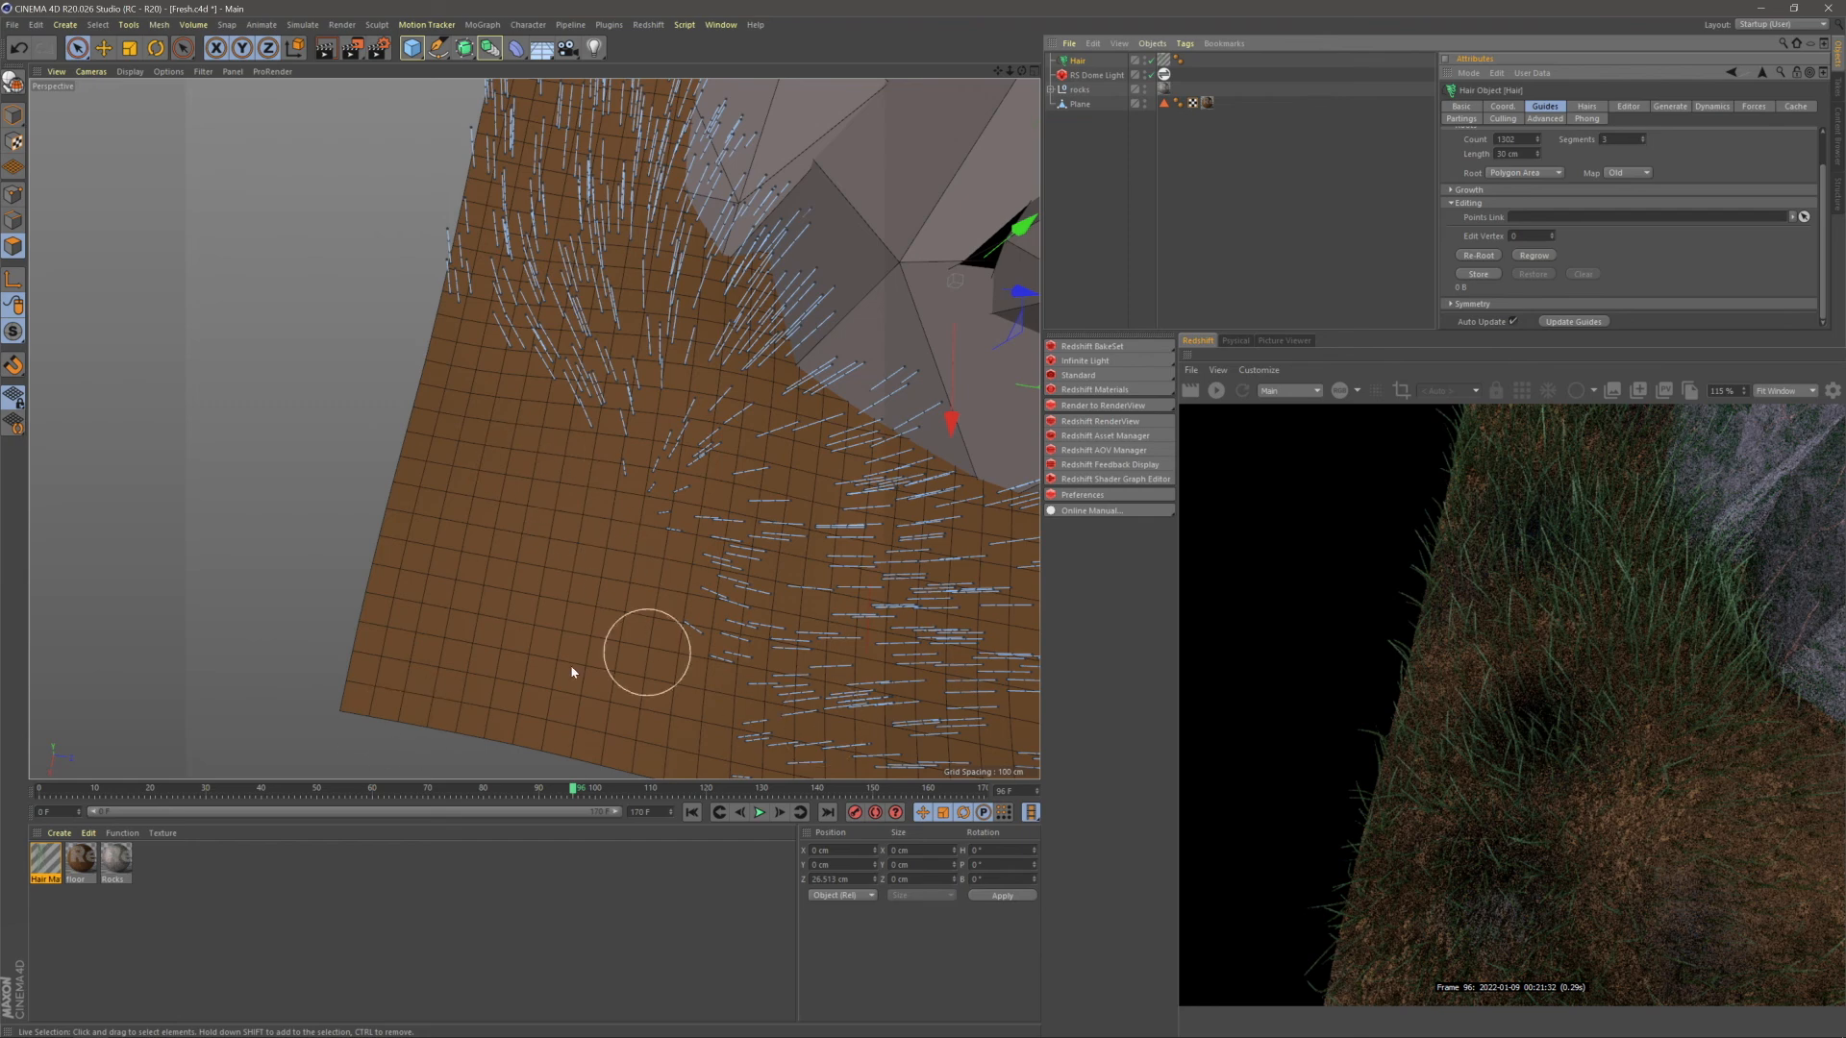
pyautogui.keyDown('alt'); pyautogui.moveTo(712, 503); pyautogui.dragTo(803, 396); pyautogui.keyUp('alt')
pyautogui.click(1201, 222)
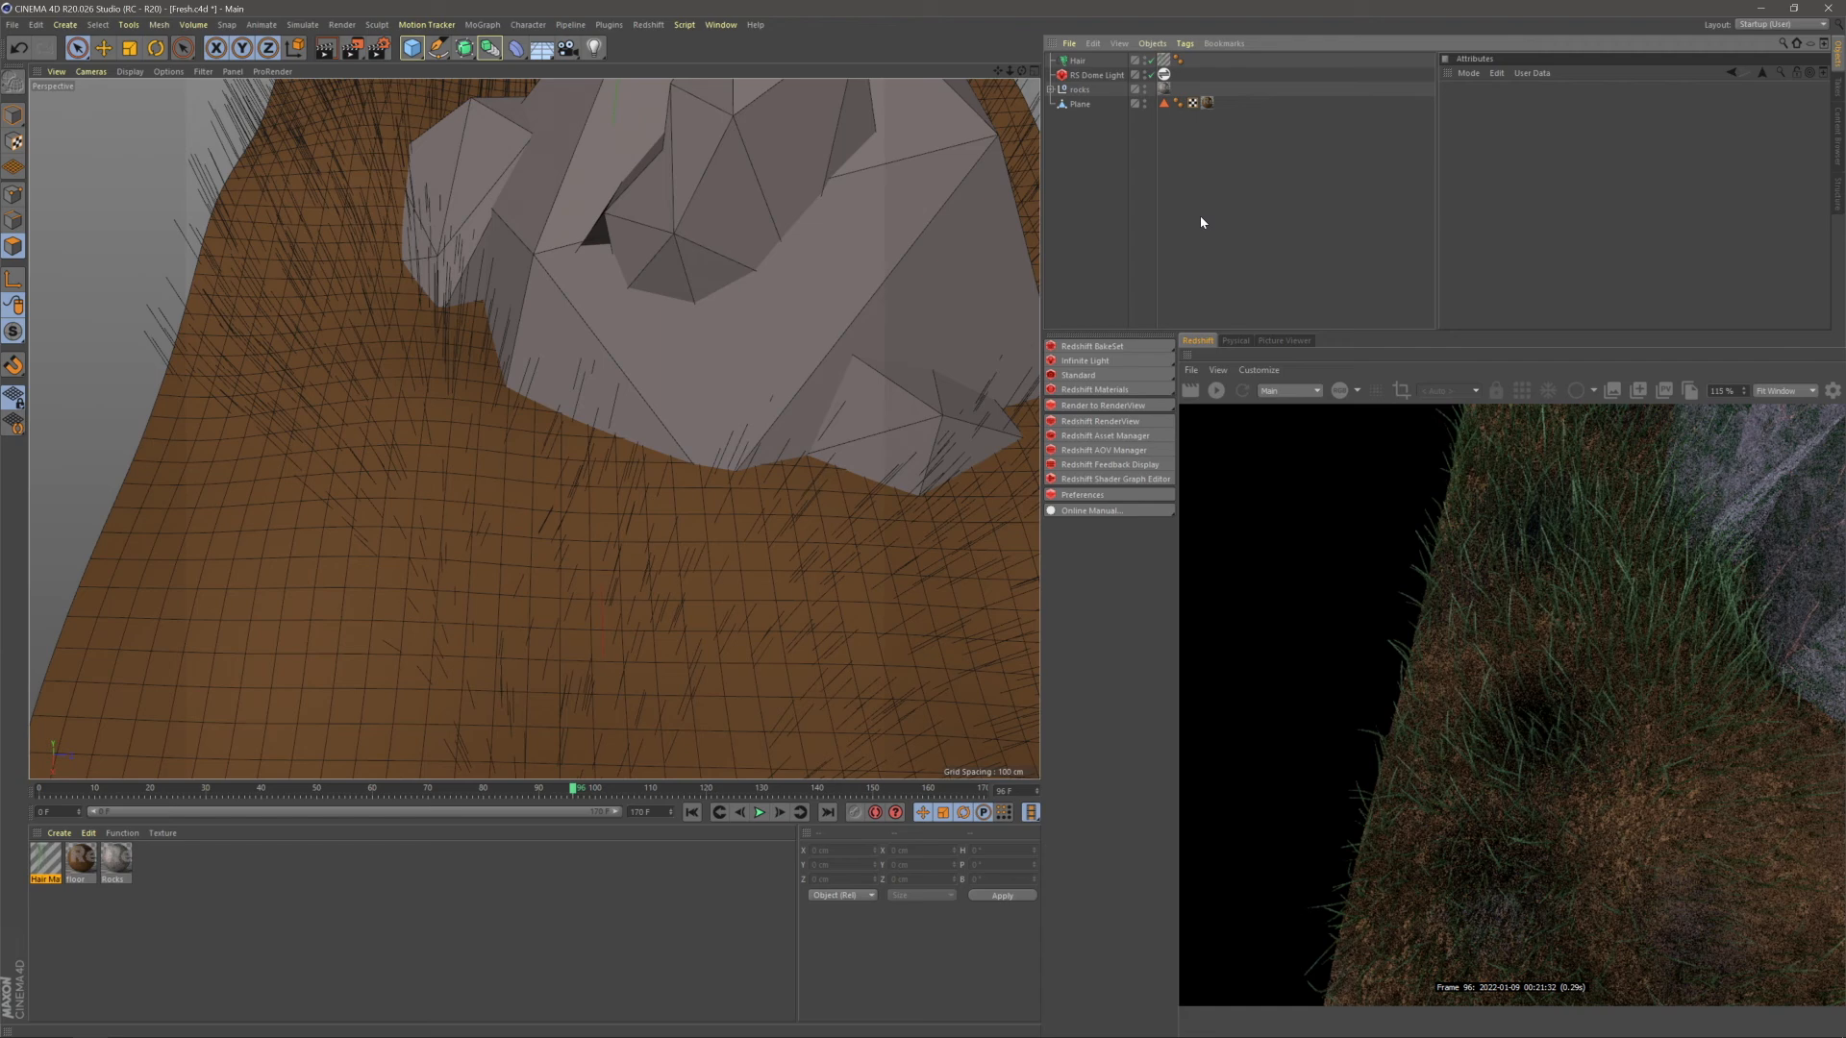
# - Create a Redshift Hair material and assign it to the Hair object
pyautogui.click(1088, 393)
pyautogui.moveTo(1167, 395)
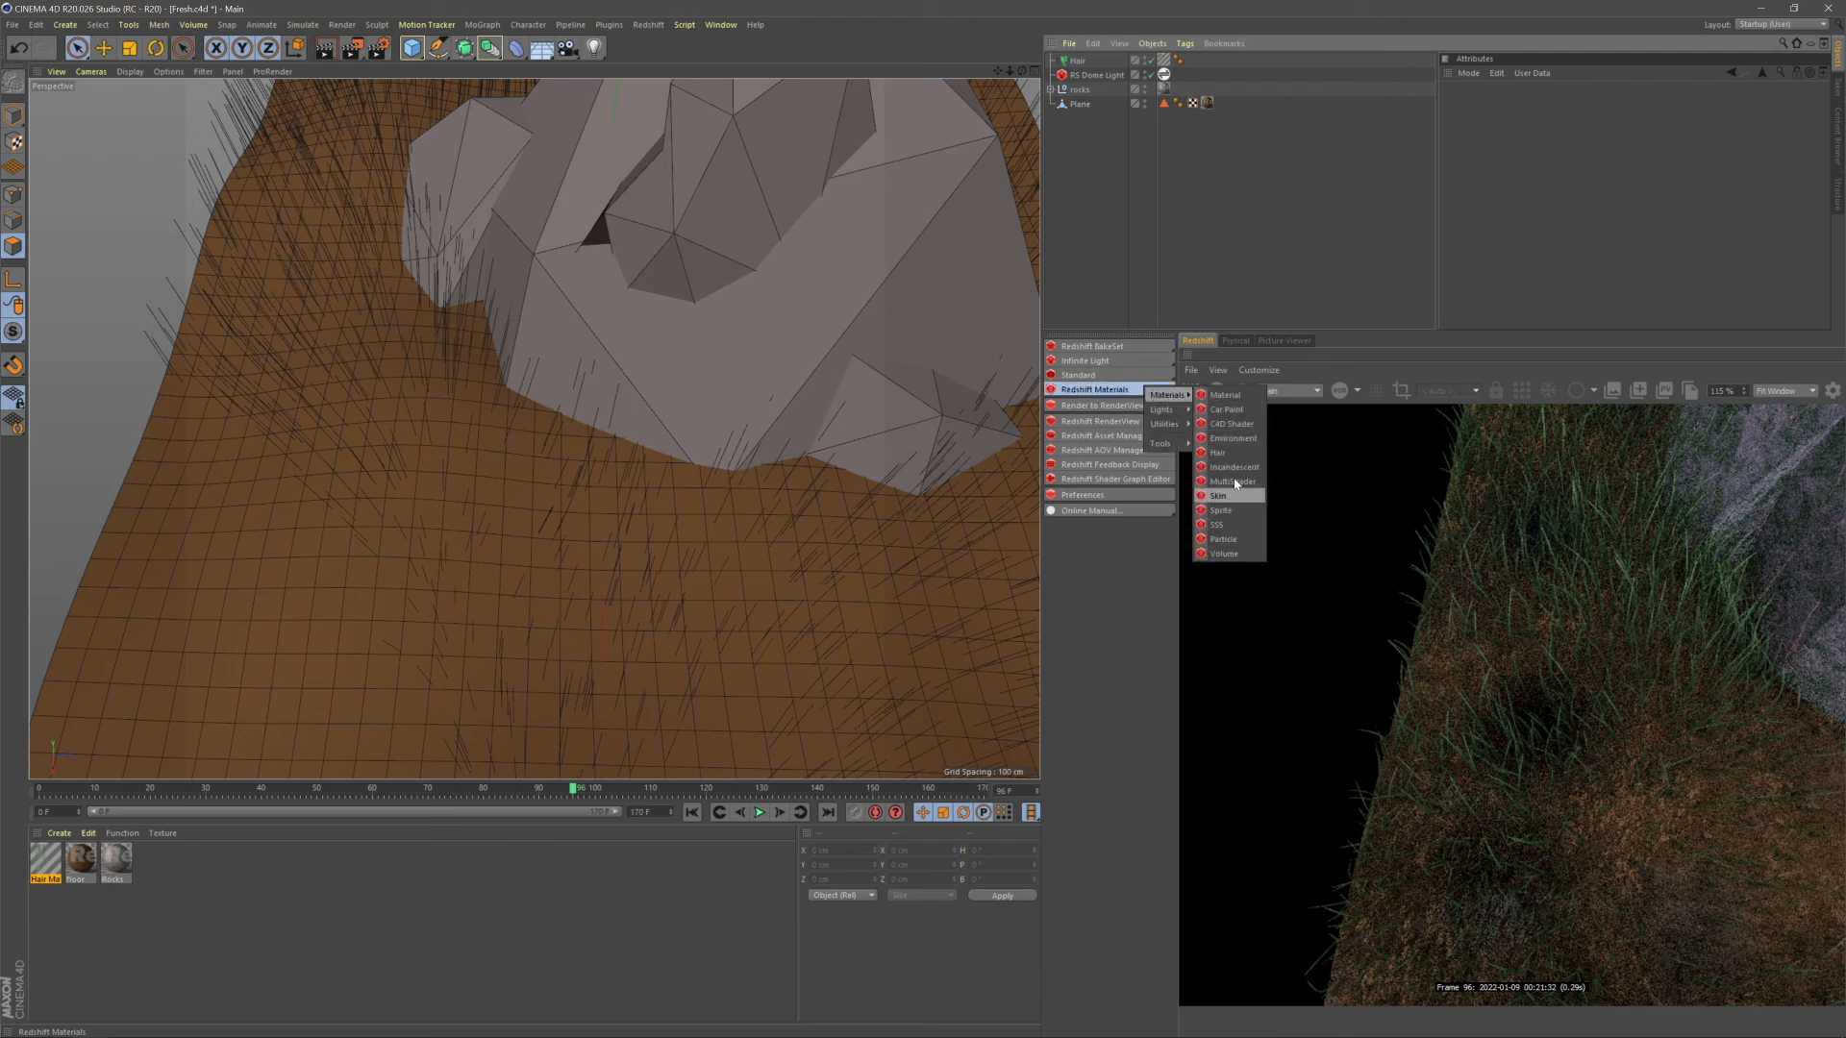
pyautogui.click(1221, 453)
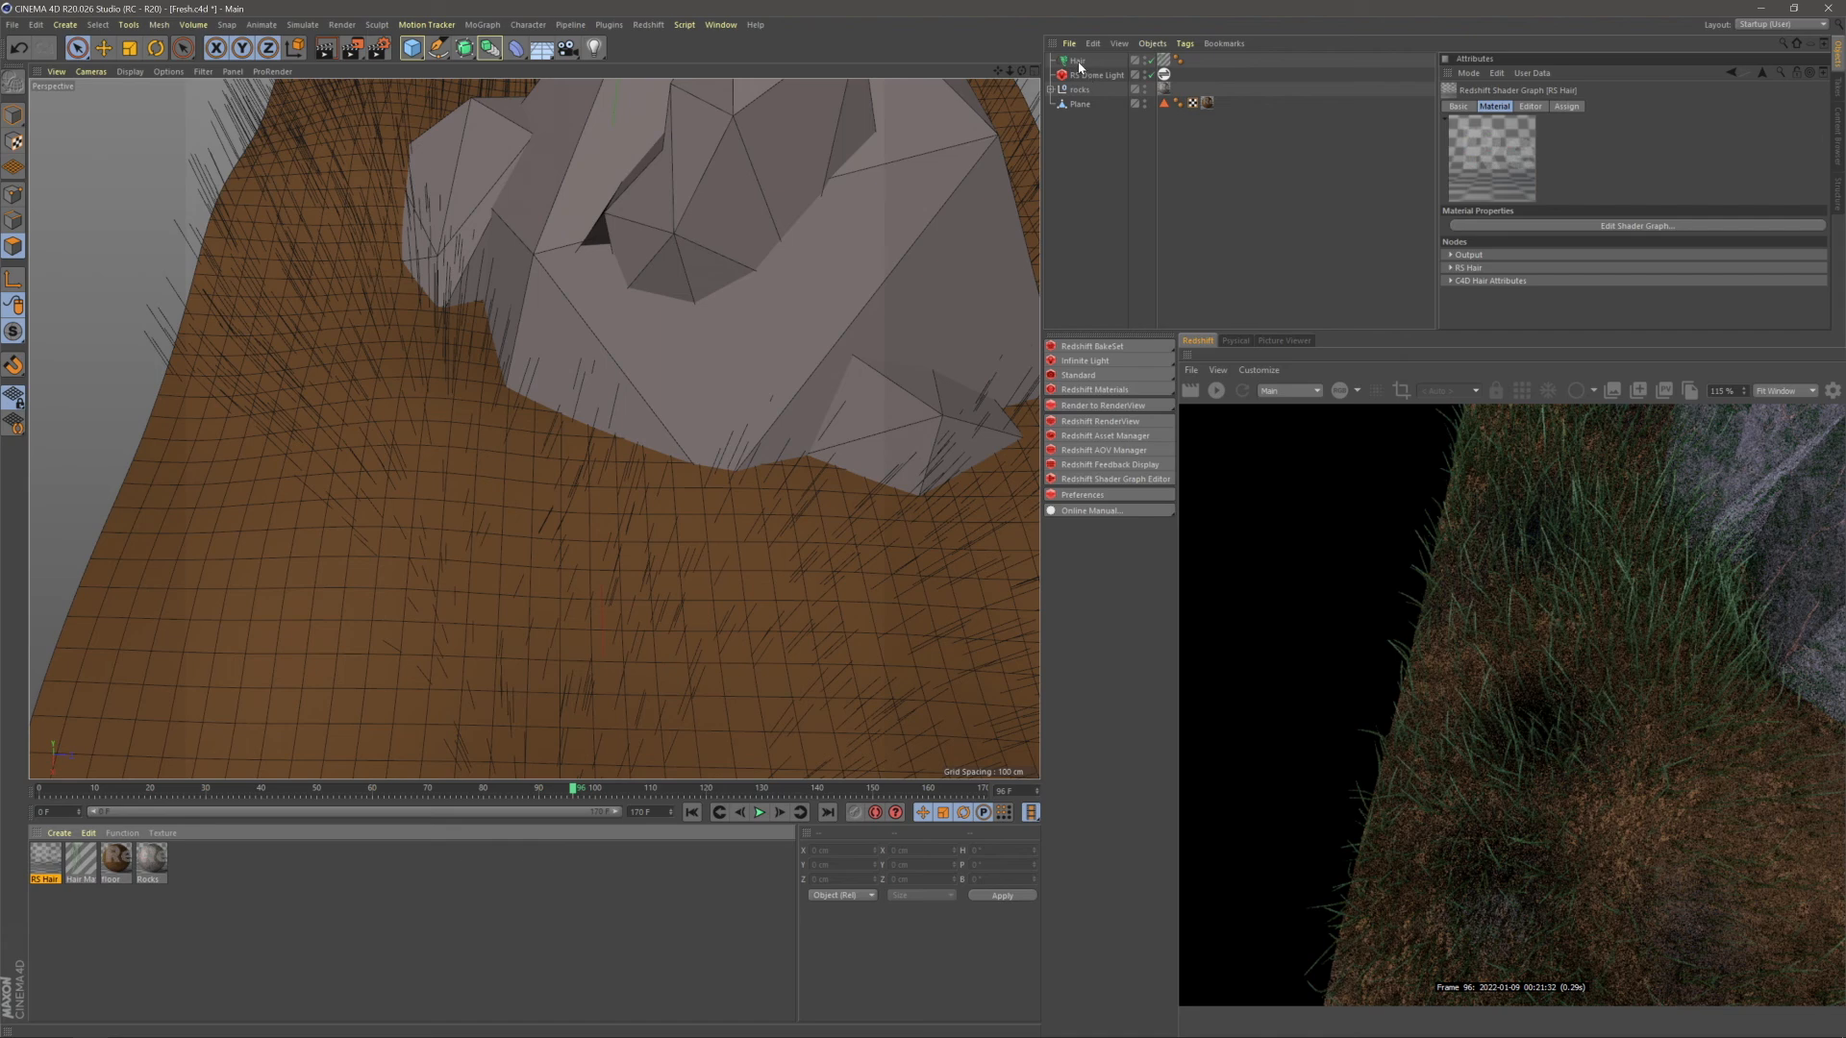
pyautogui.moveTo(1078, 64); pyautogui.dragTo(1078, 61)
# - Open the RS Hair material's shader graph and enlarge its window over the viewport
pyautogui.doubleClick(45, 857)
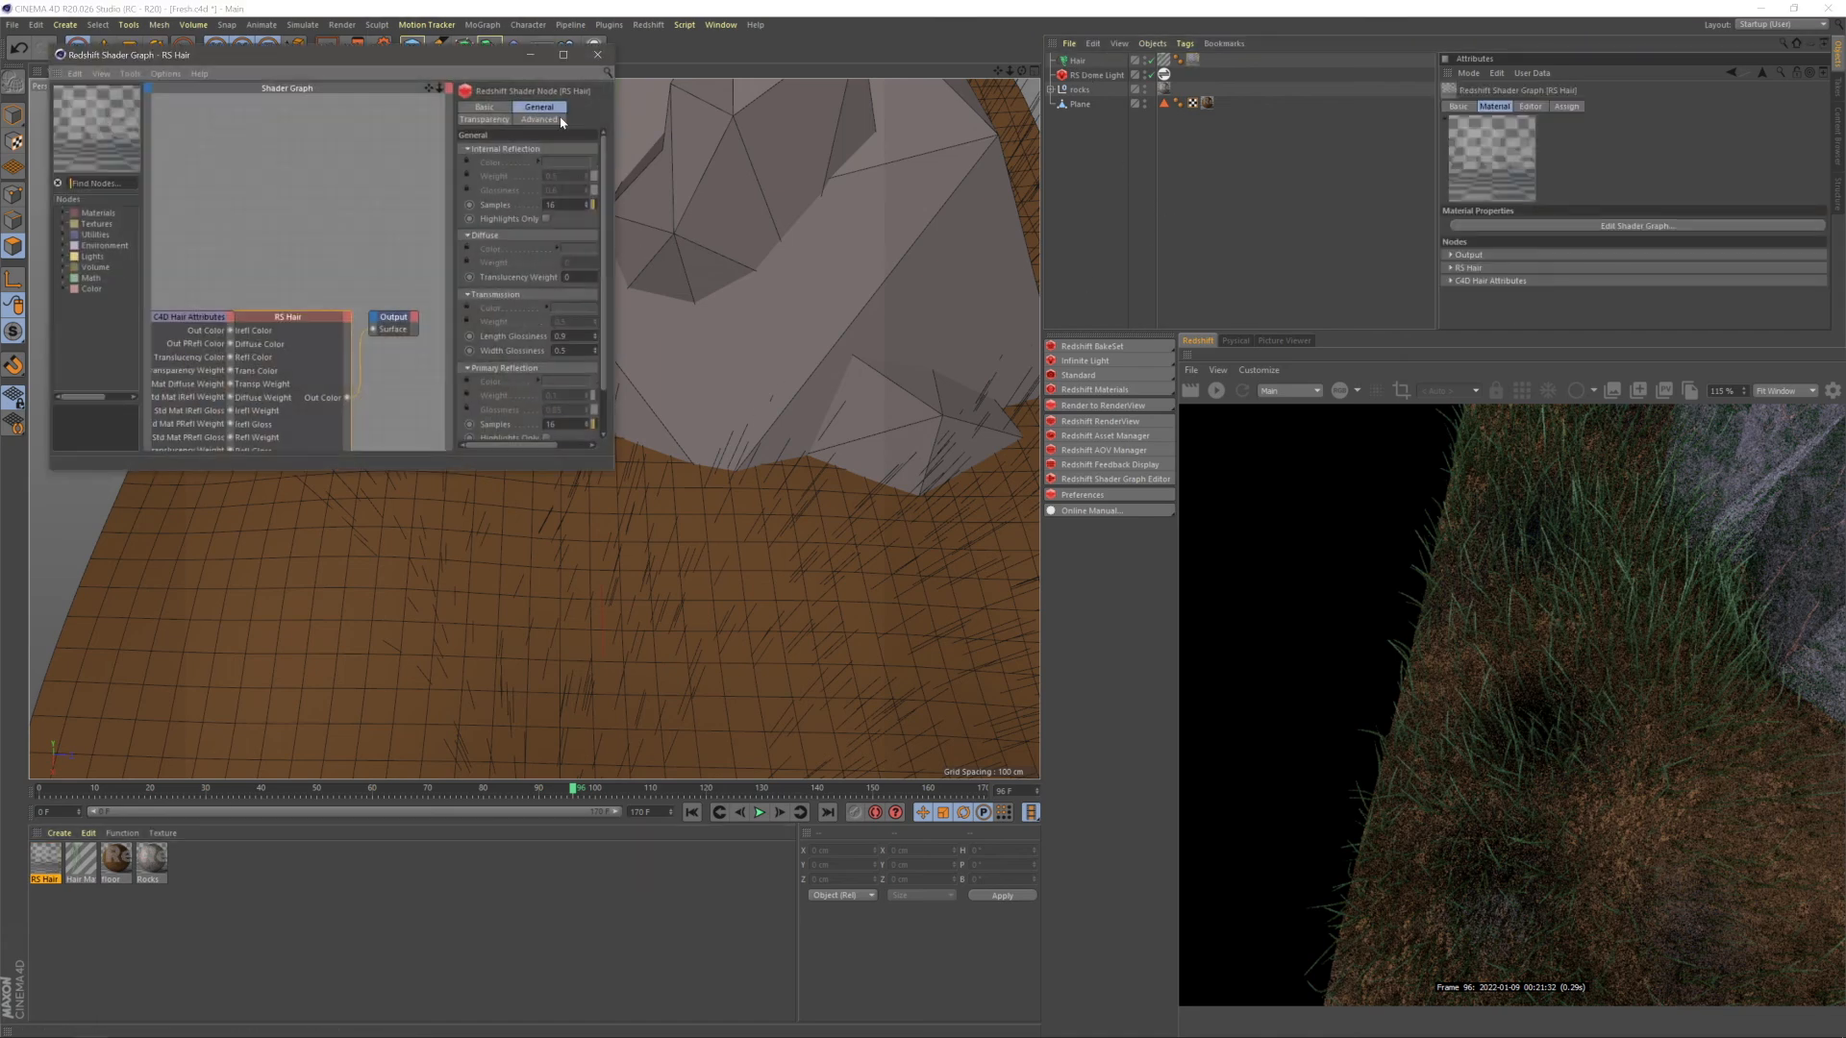
pyautogui.moveTo(497, 65); pyautogui.dragTo(844, 210)
pyautogui.moveTo(956, 612); pyautogui.dragTo(1296, 773)
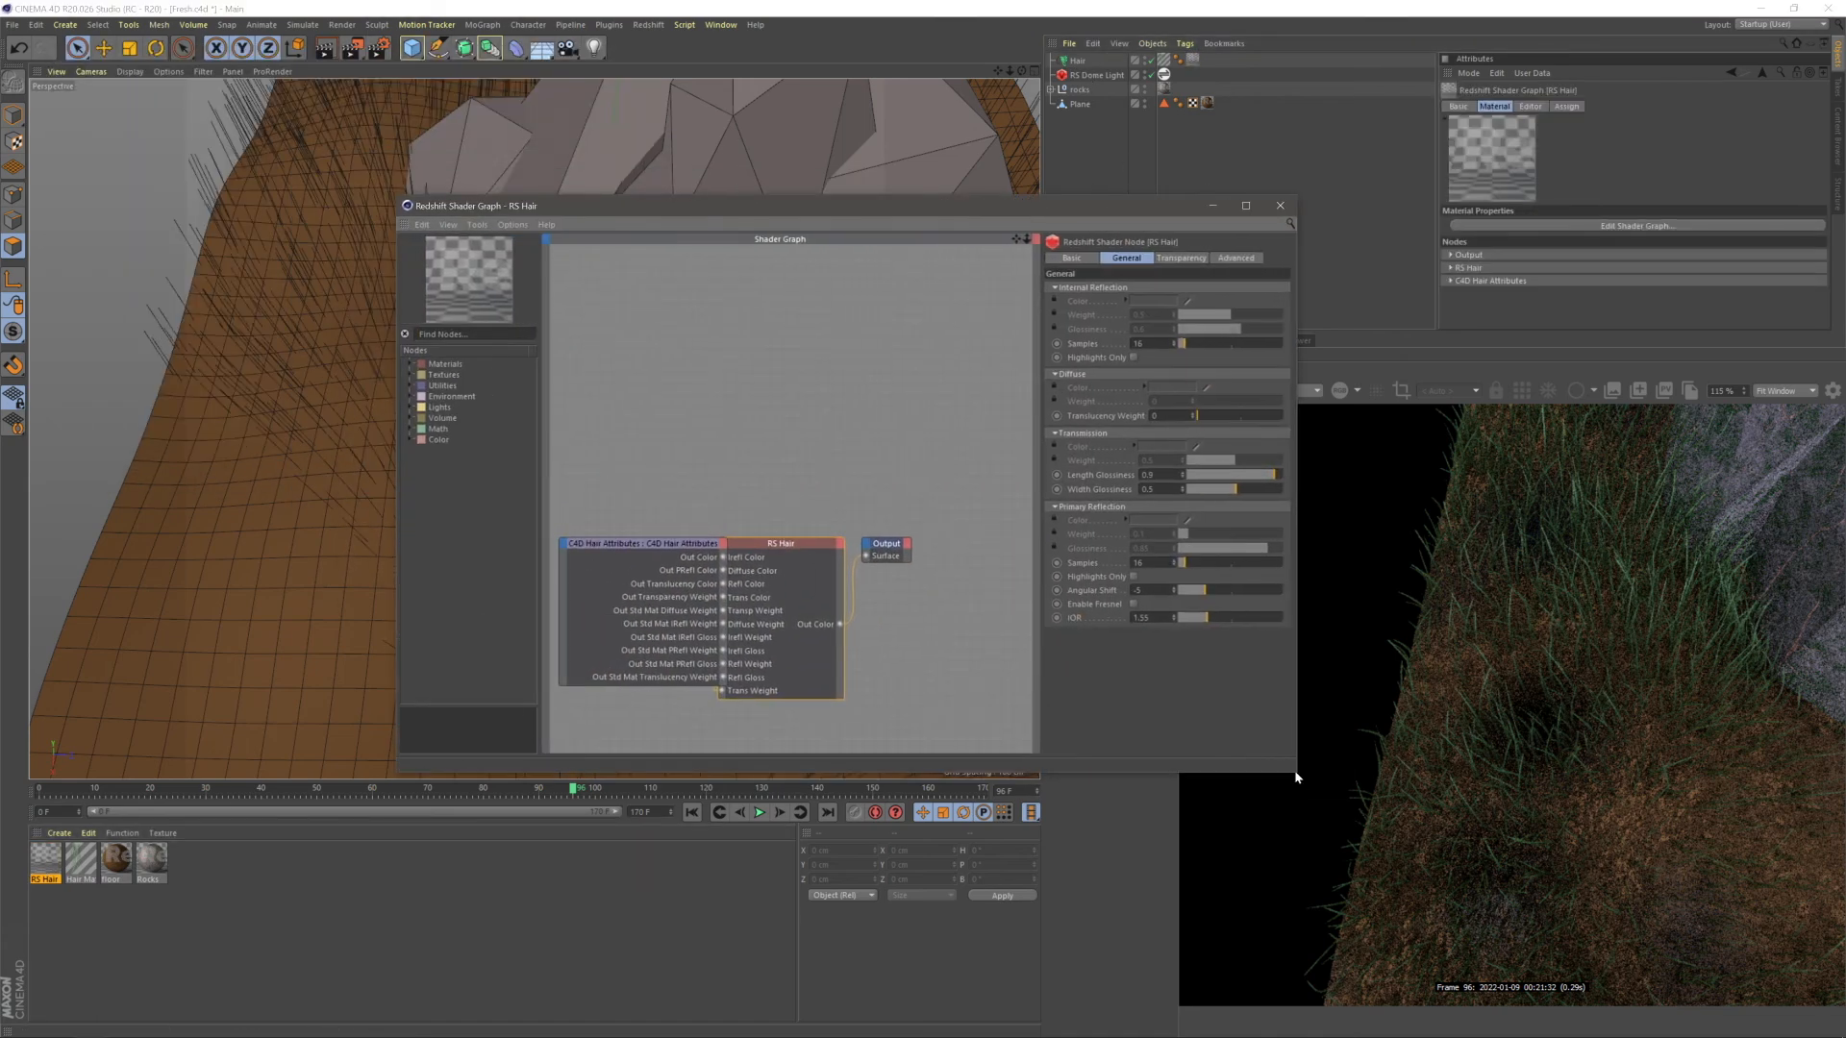
# - Arrange the C4D Hair Attributes and RS Hair nodes side by side so their connections are readable
pyautogui.moveTo(658, 543); pyautogui.dragTo(600, 549)
pyautogui.click(716, 489)
pyautogui.moveTo(735, 510); pyautogui.dragTo(764, 488, button='middle')
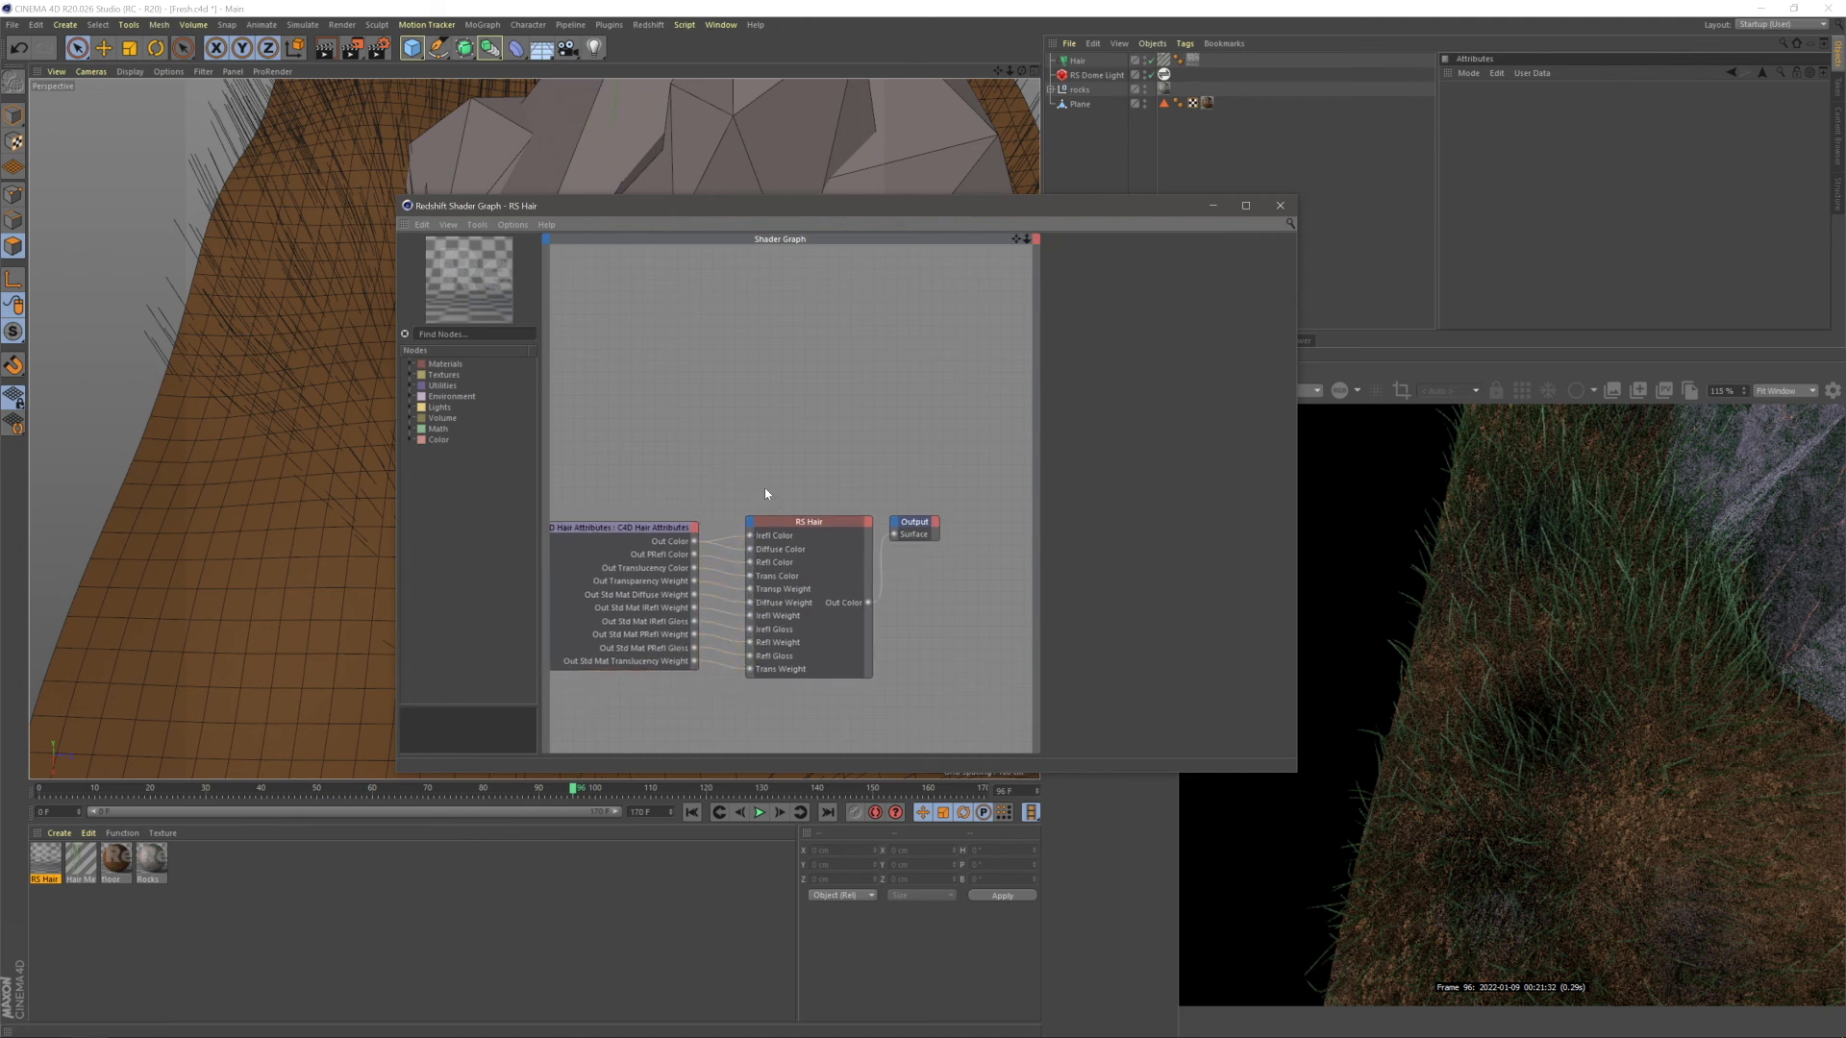
pyautogui.moveTo(839, 523); pyautogui.dragTo(839, 373)
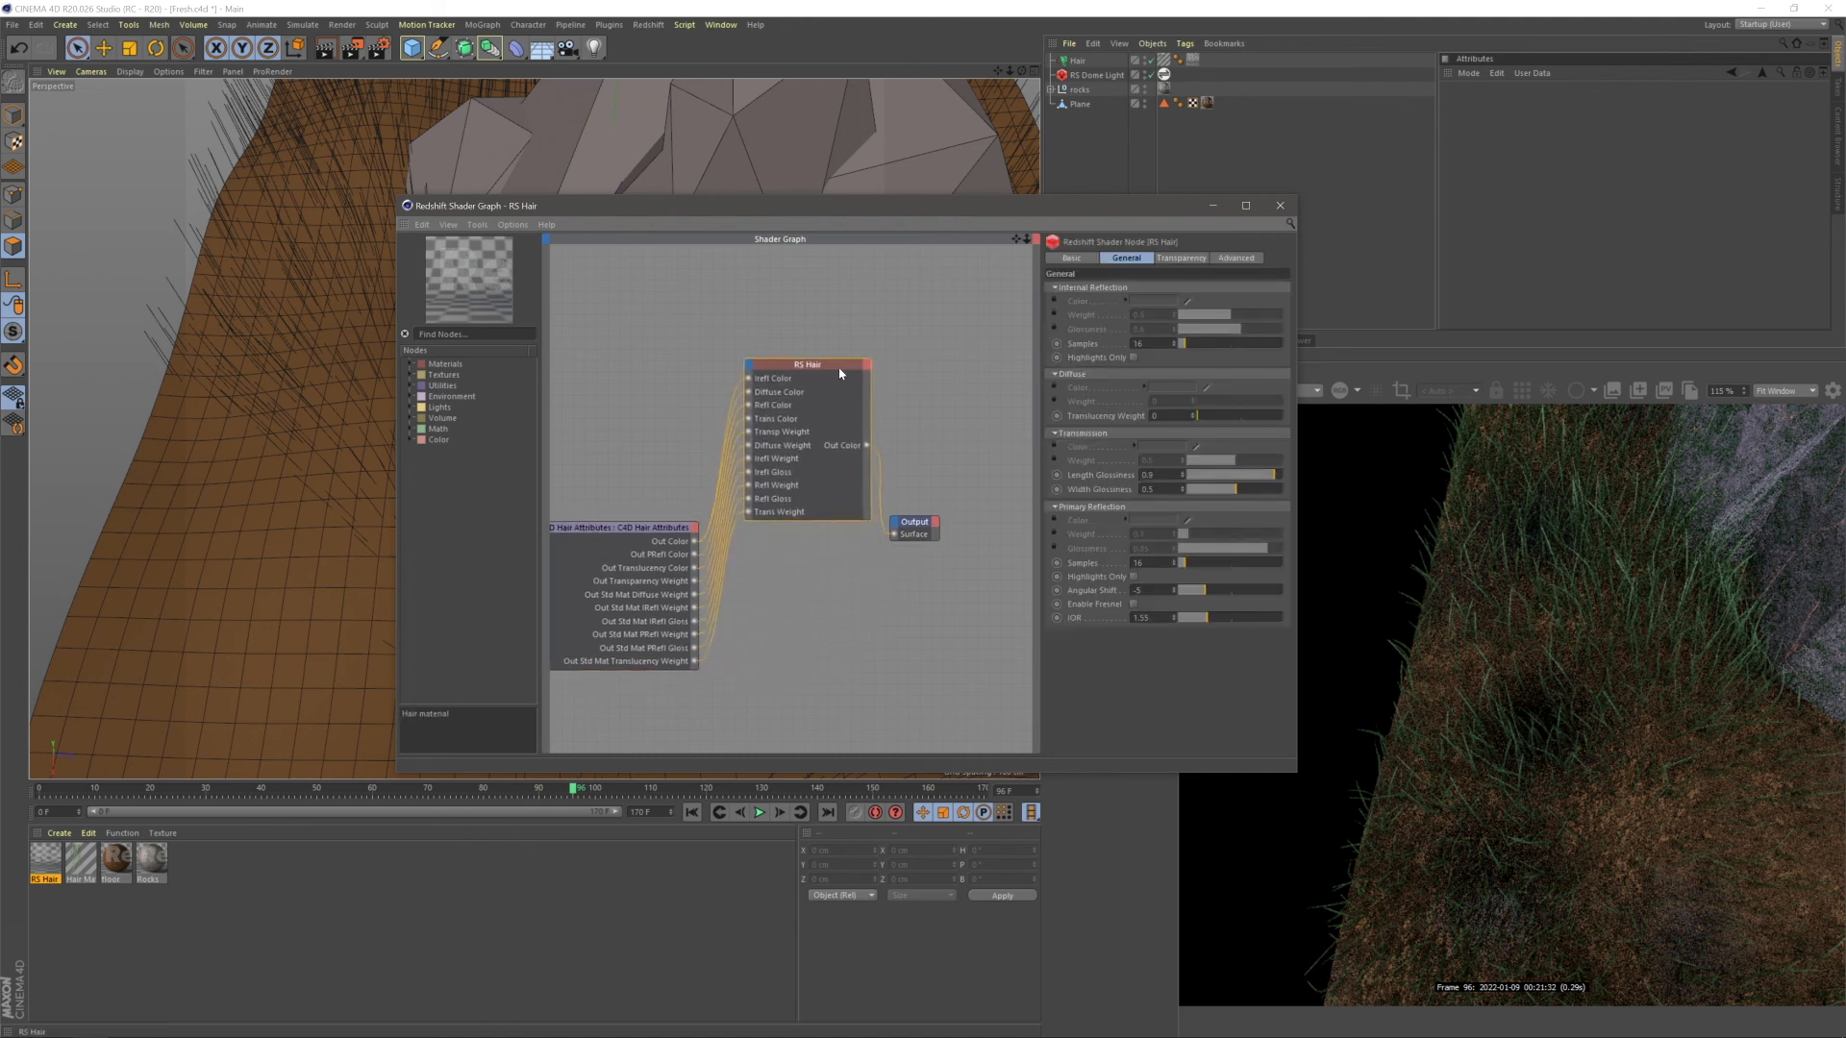
pyautogui.click(728, 350)
pyautogui.moveTo(554, 356); pyautogui.dragTo(657, 368, button='middle')
pyautogui.moveTo(721, 541); pyautogui.dragTo(687, 367)
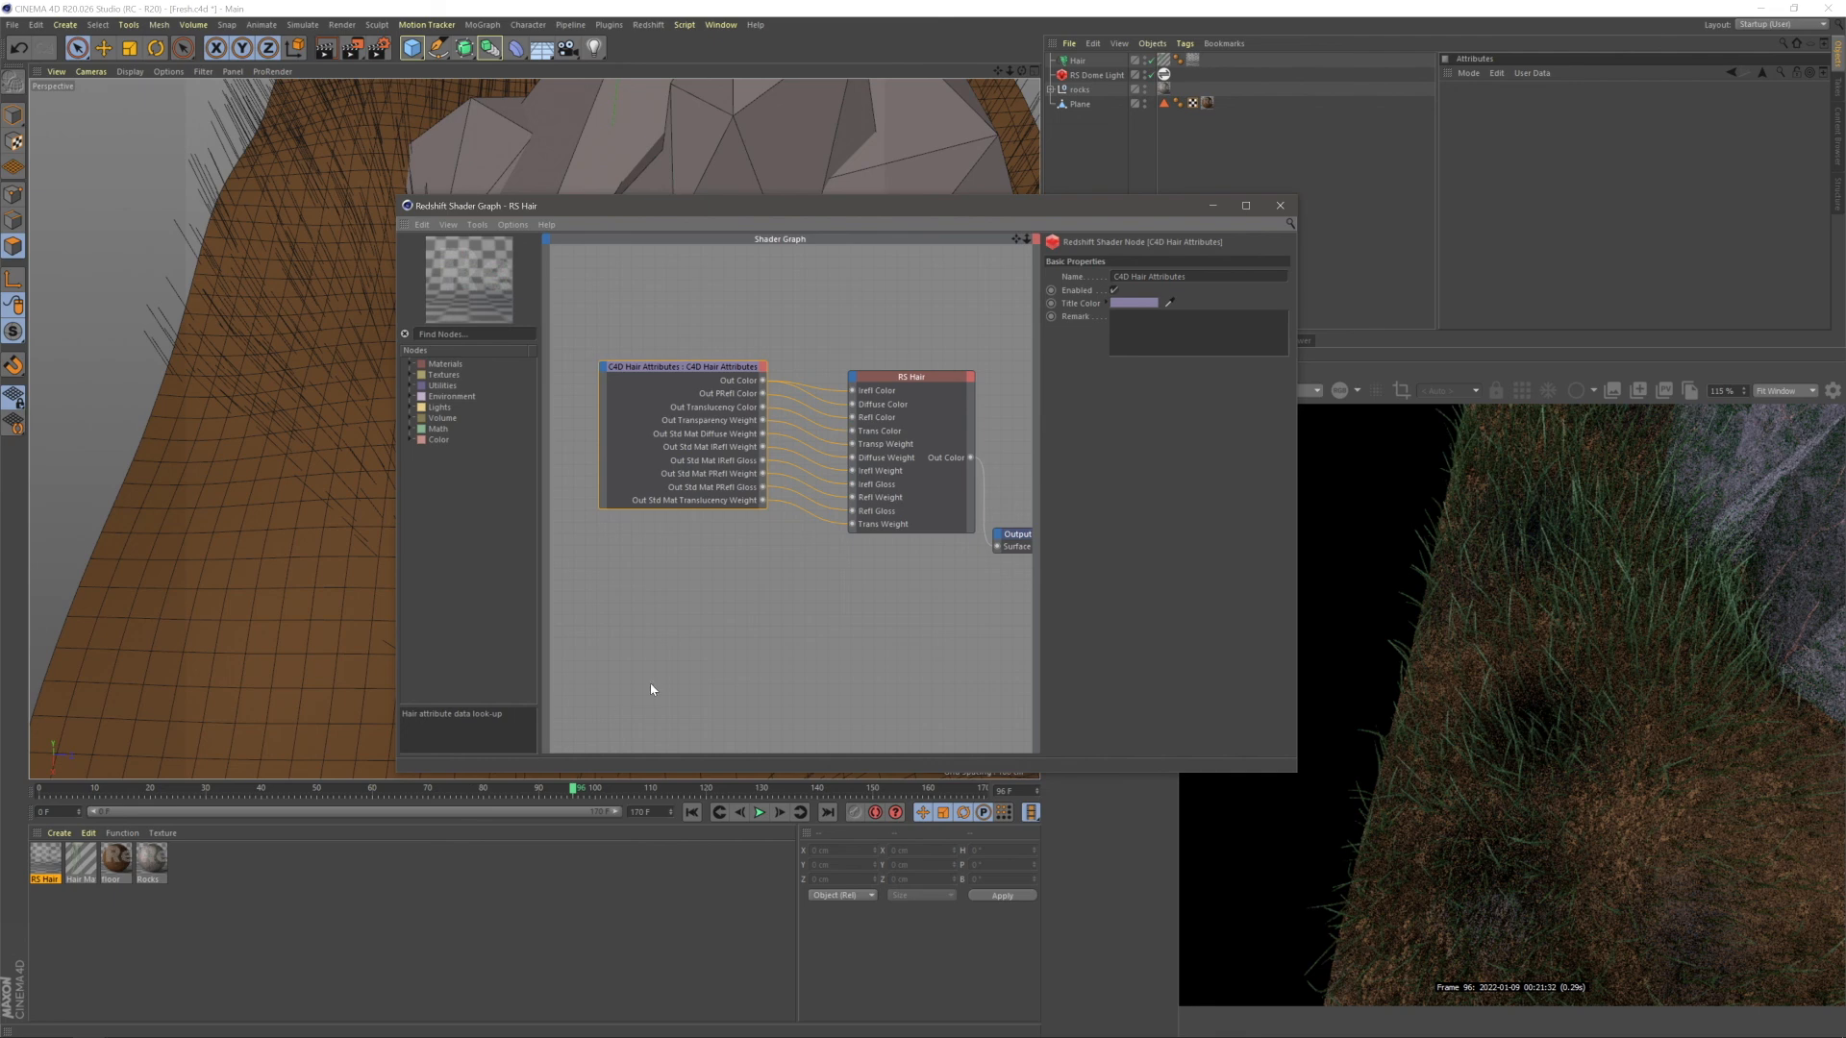
# - Open the Hair Mat material's editor and place it beside the RS Hair node in the shader graph
pyautogui.doubleClick(81, 863)
pyautogui.moveTo(552, 110); pyautogui.dragTo(605, 273)
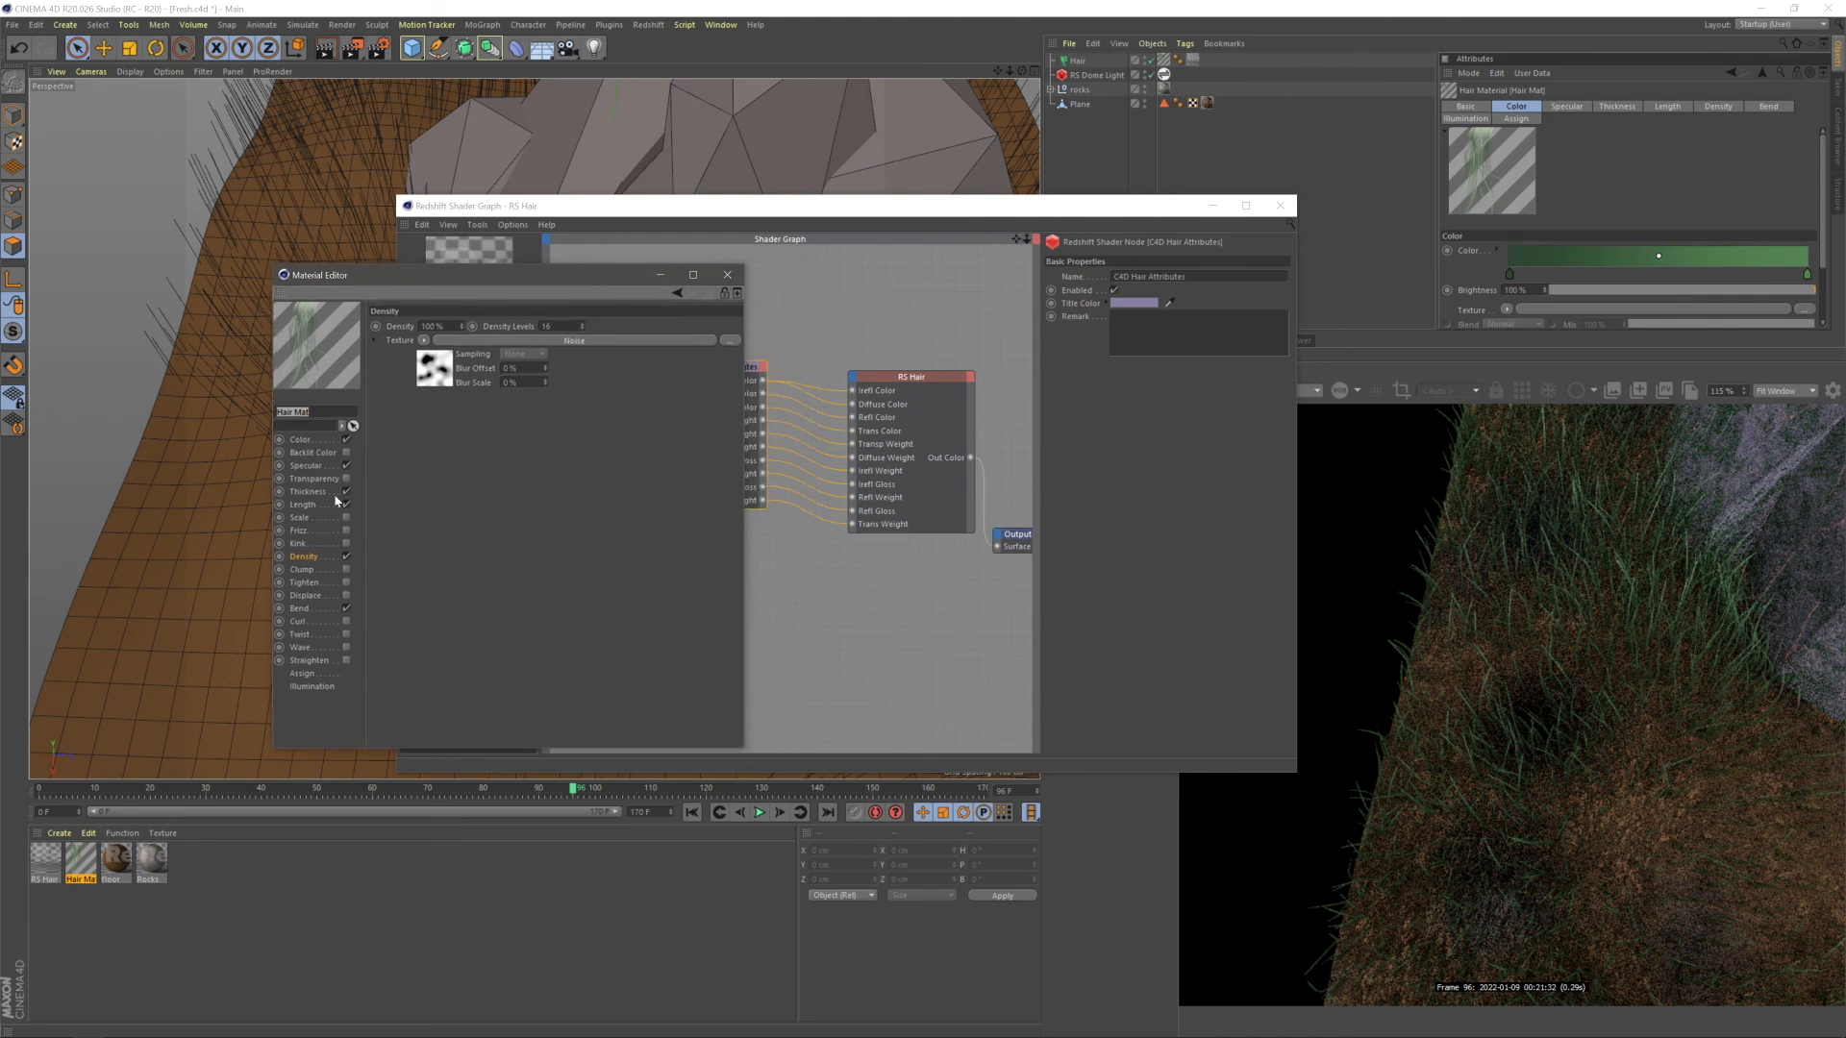